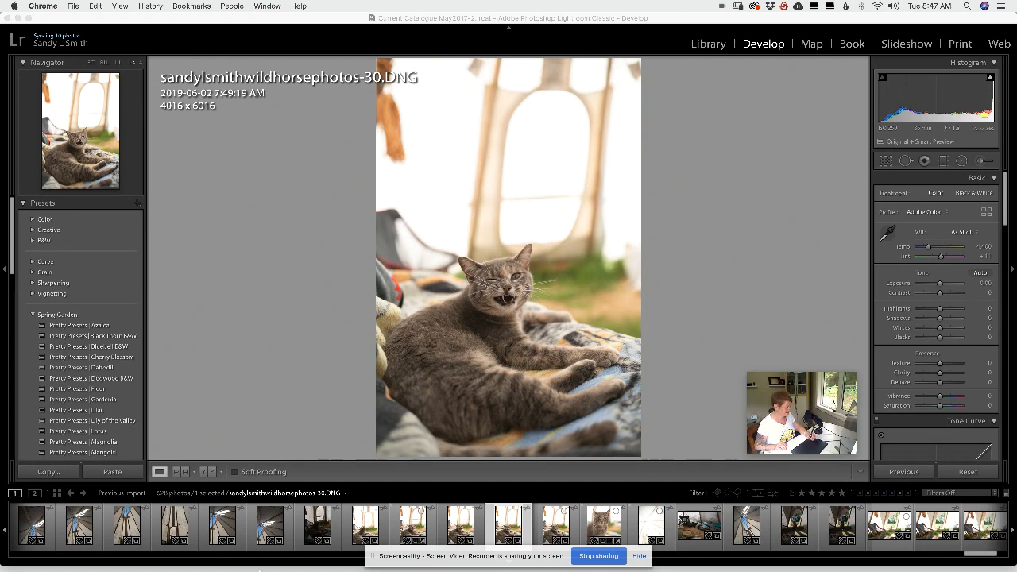
Step: Switch to Google Chrome, turn off the Screencastify webcam overlay, and minimize the browser window
mouse_move(252, 566)
click(253, 564)
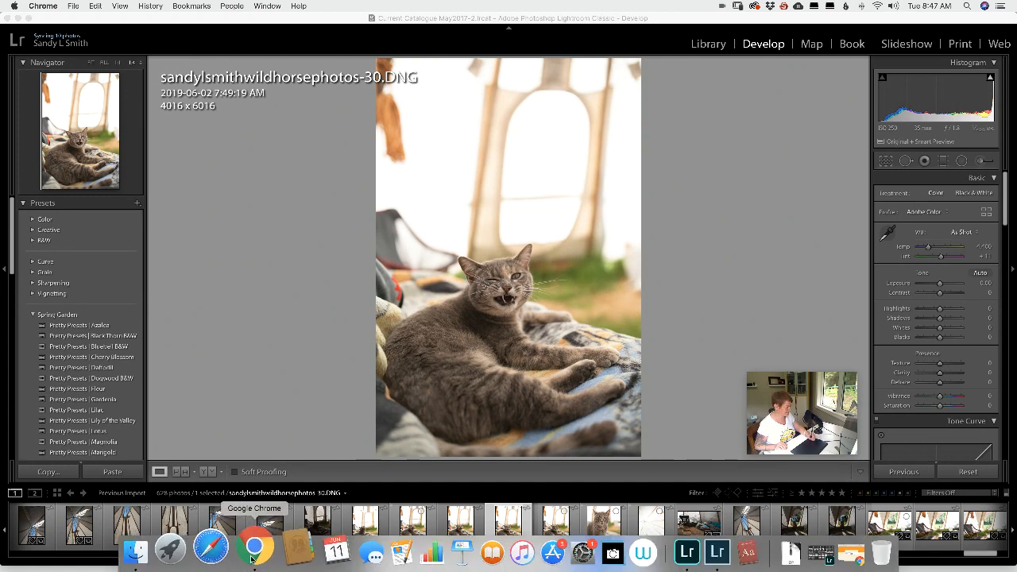
mouse_move(24, 439)
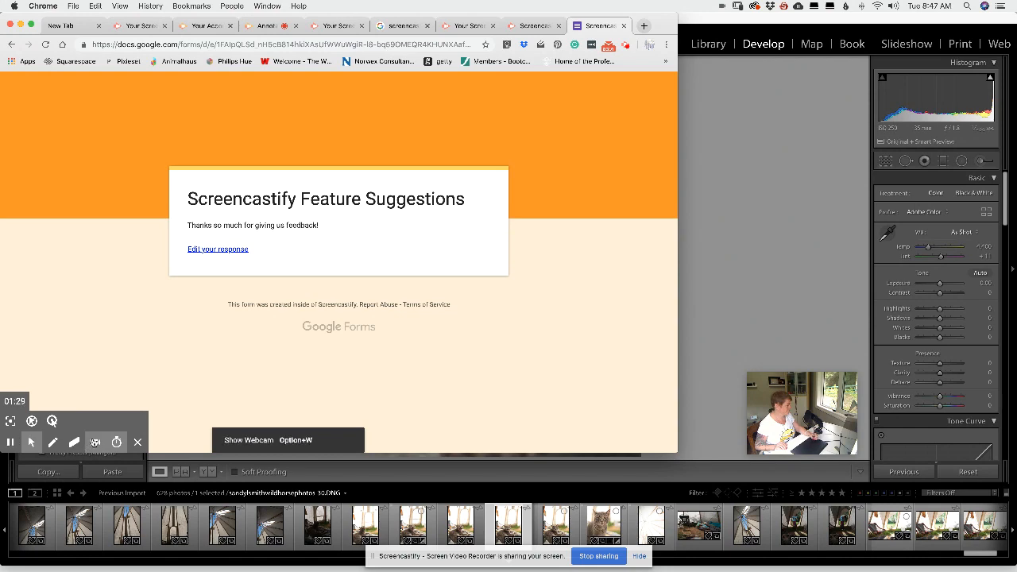
click(94, 442)
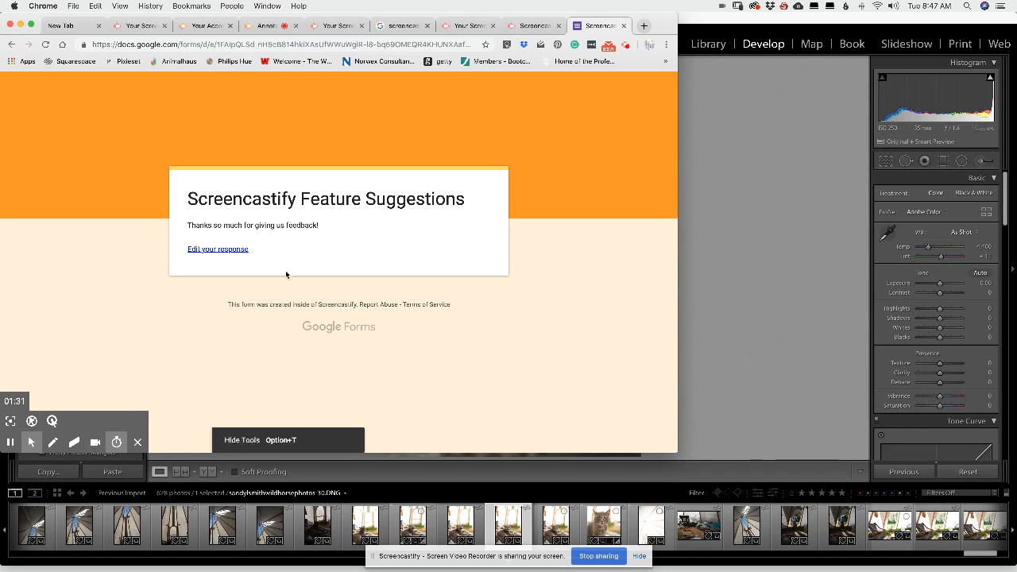
click(20, 25)
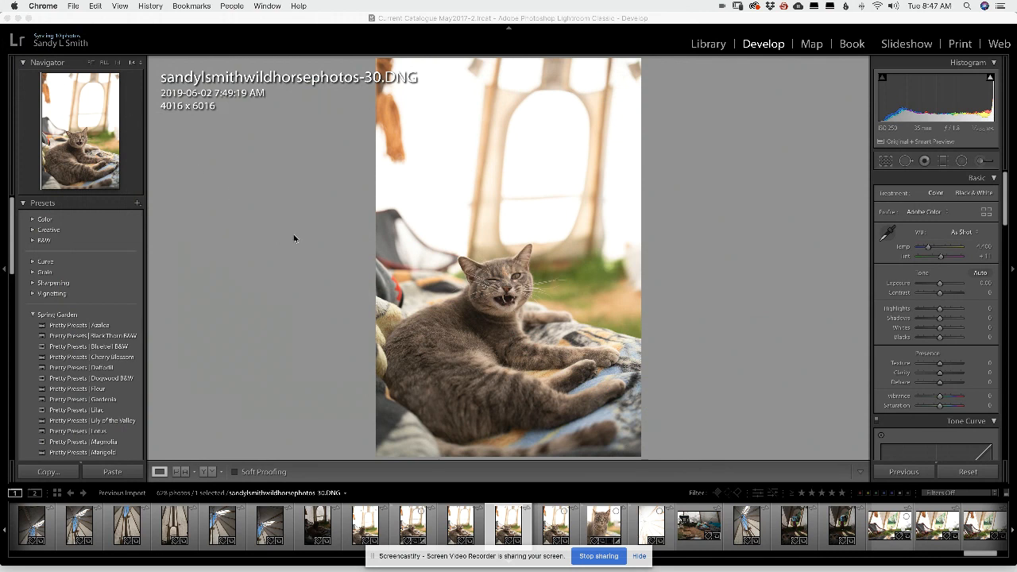
Step: Compare the neighbouring cat photos with file names ending in -15, -30 and -18, finishing on the one ending in -30.DNG
click(551, 521)
click(551, 522)
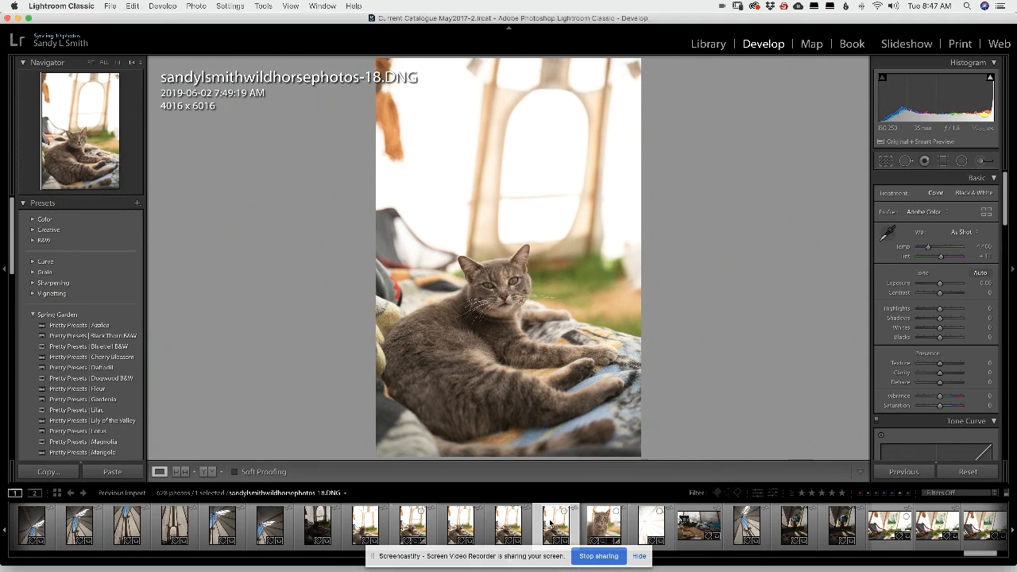
click(602, 521)
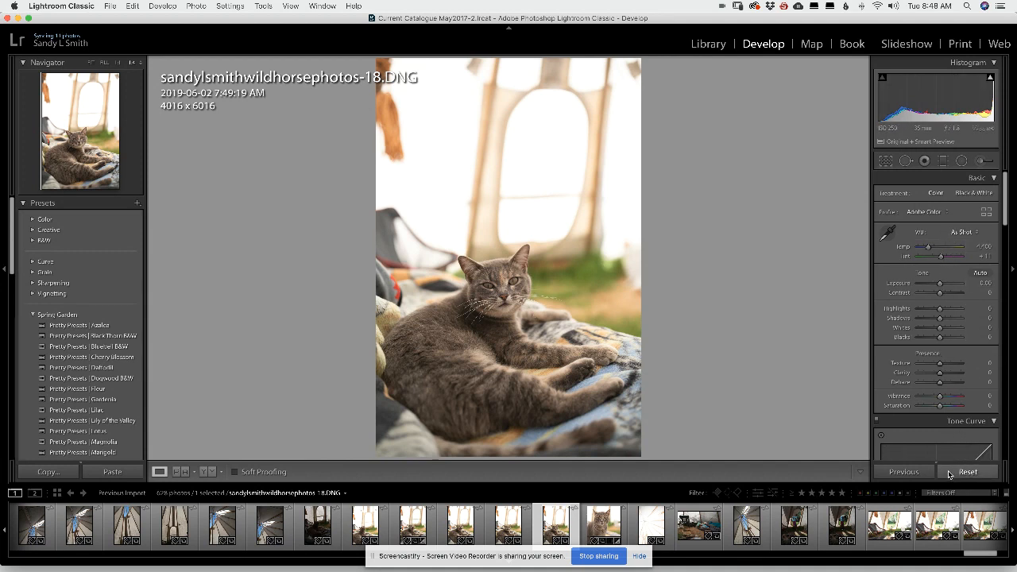
key(Left)
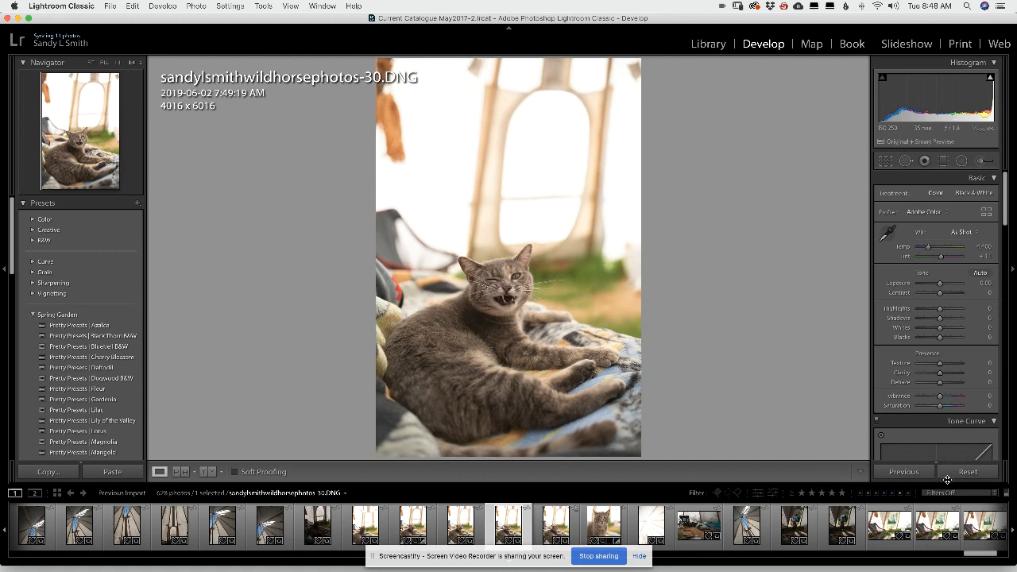
key(Left)
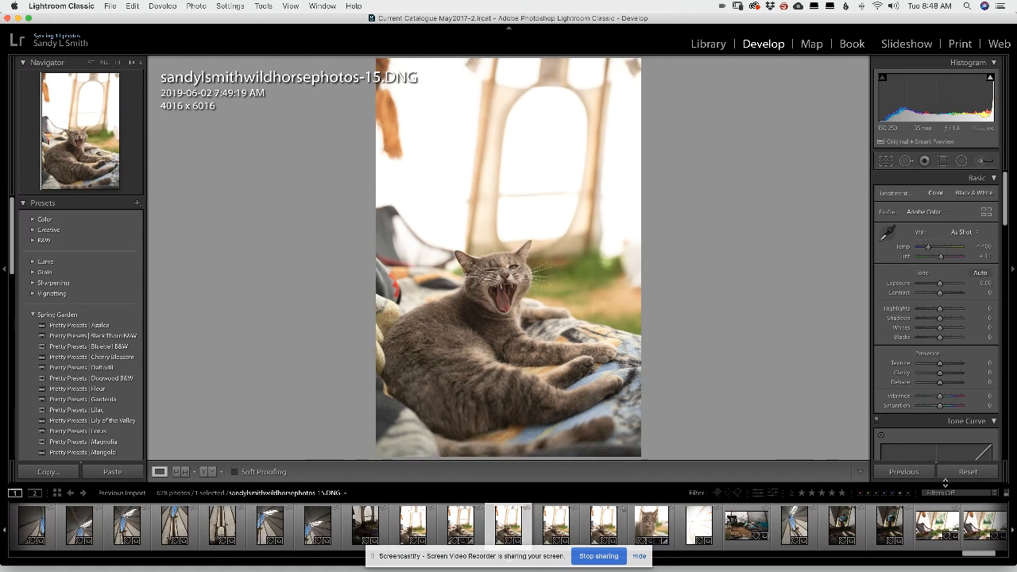
key(Left)
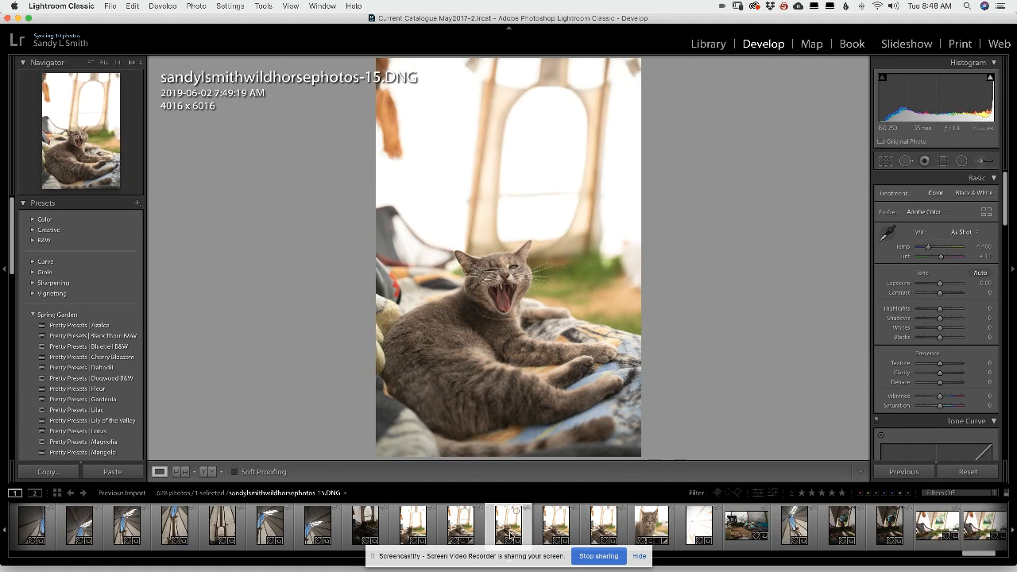
key(Right)
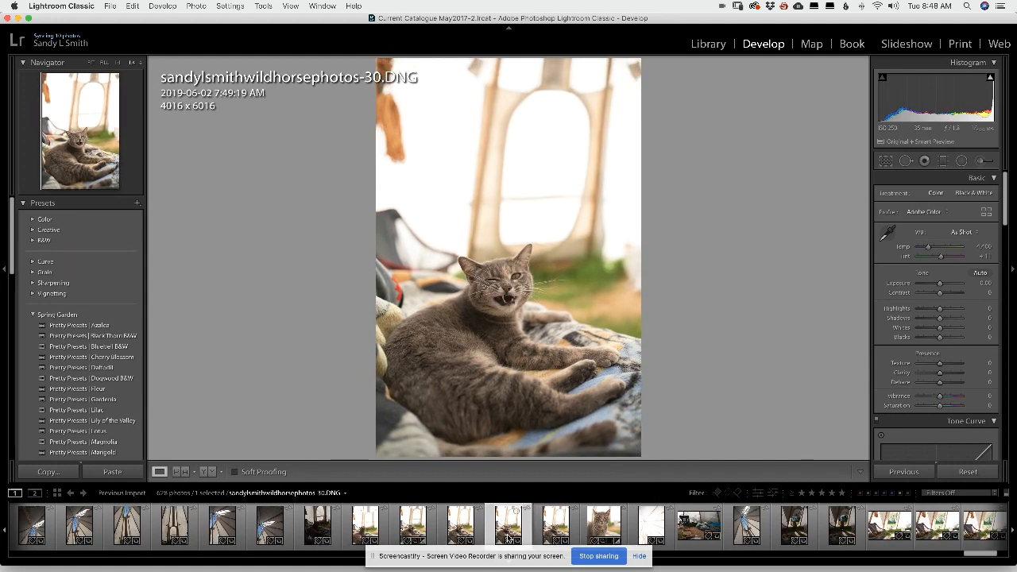
key(Right)
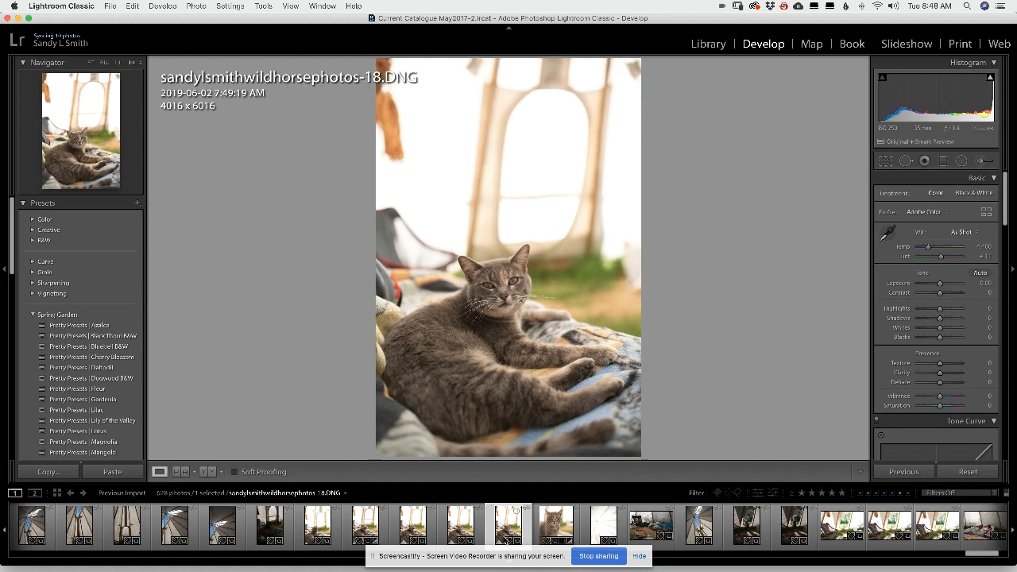
key(Left)
key(Left)
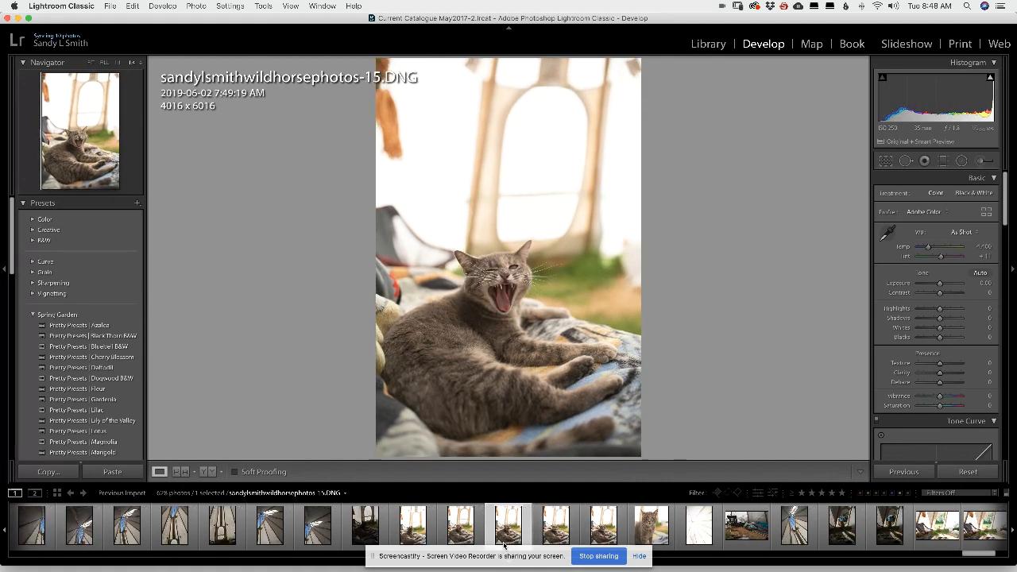
key(Left)
key(Right)
key(Right)
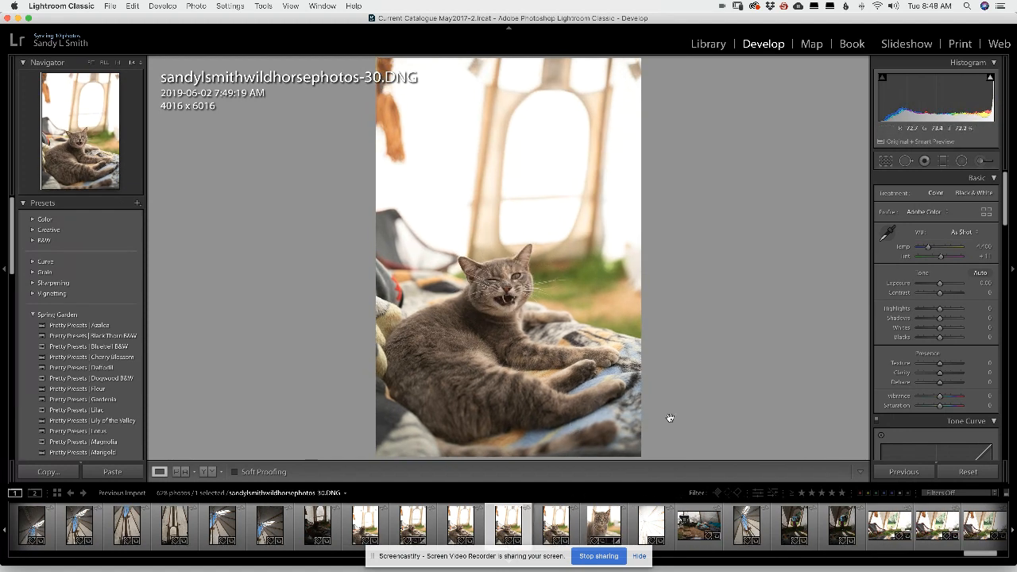
Step: Try straightening the photo to about -2.79° with a custom crop around the cat, and reset the photo's edits
click(892, 161)
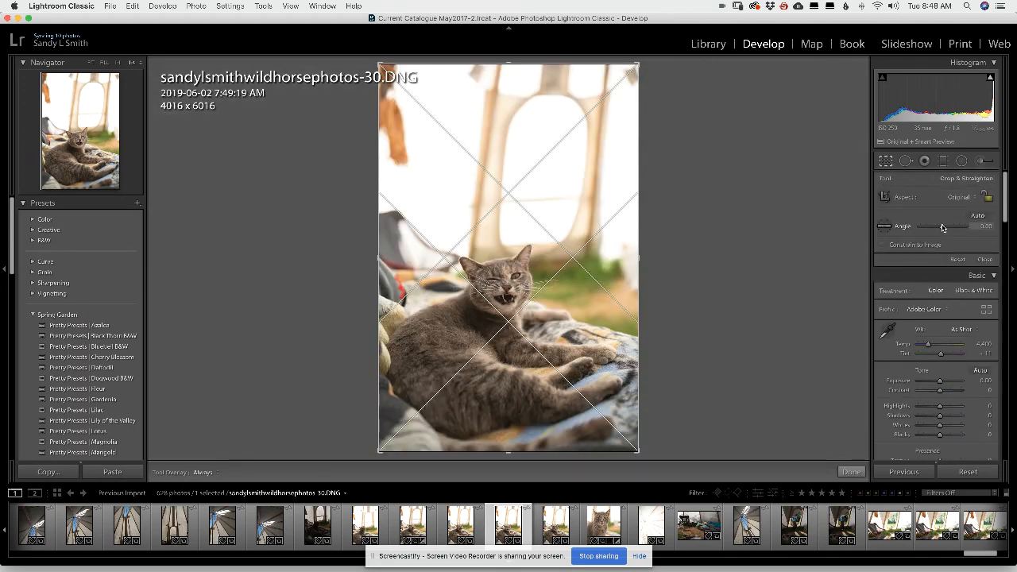
drag(943, 230, 937, 229)
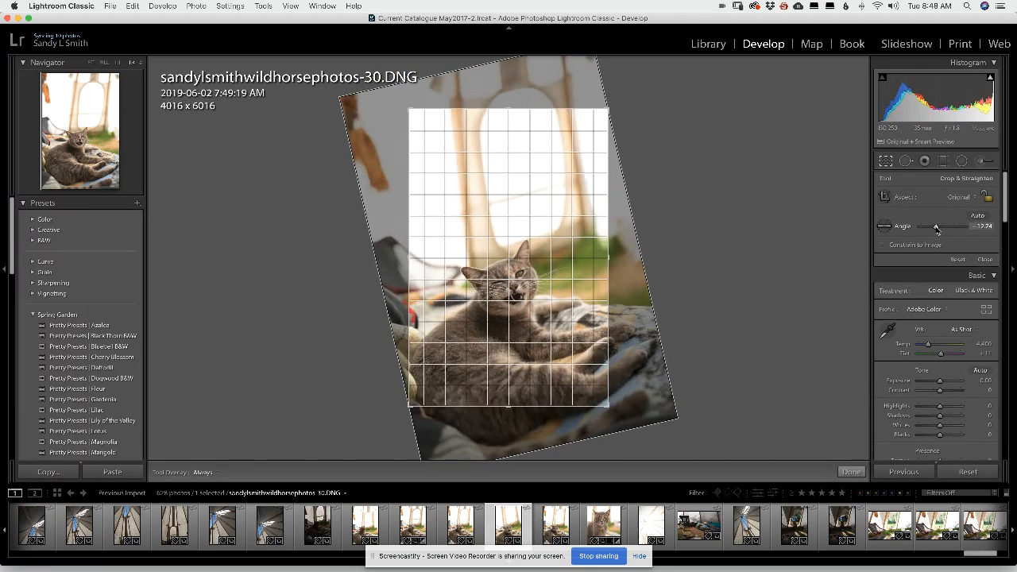
drag(937, 229, 941, 229)
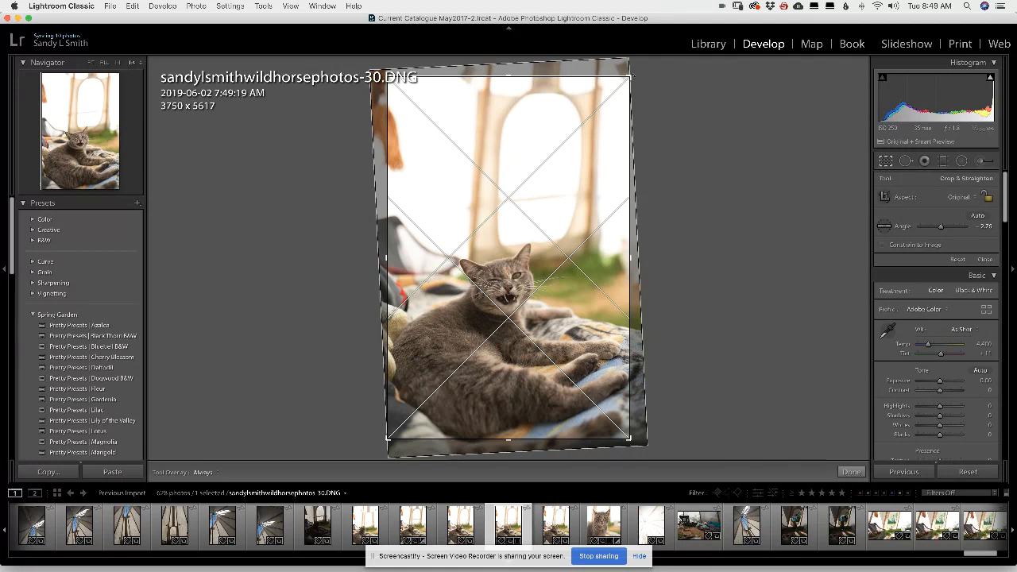
drag(632, 74, 647, 147)
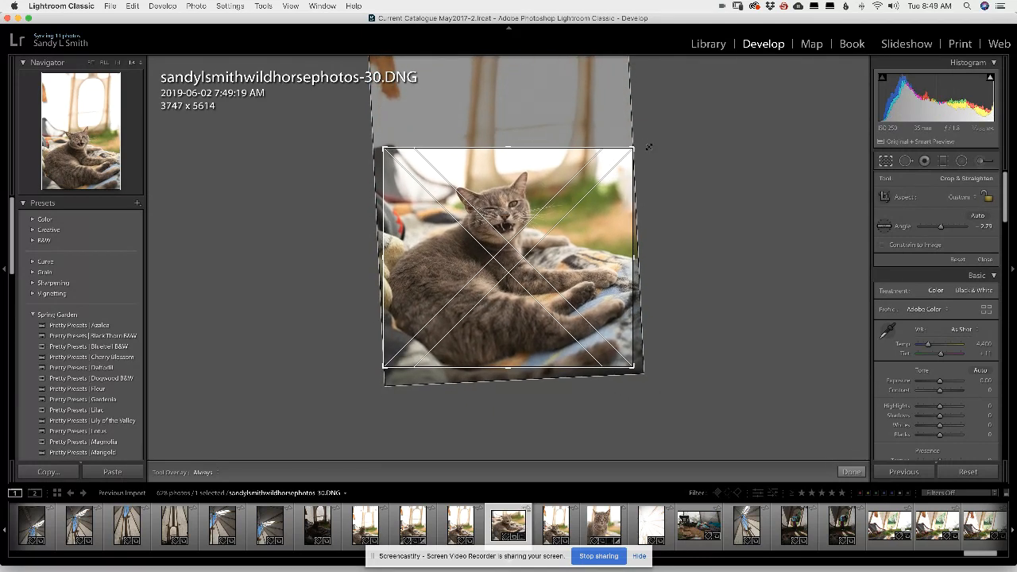
click(851, 472)
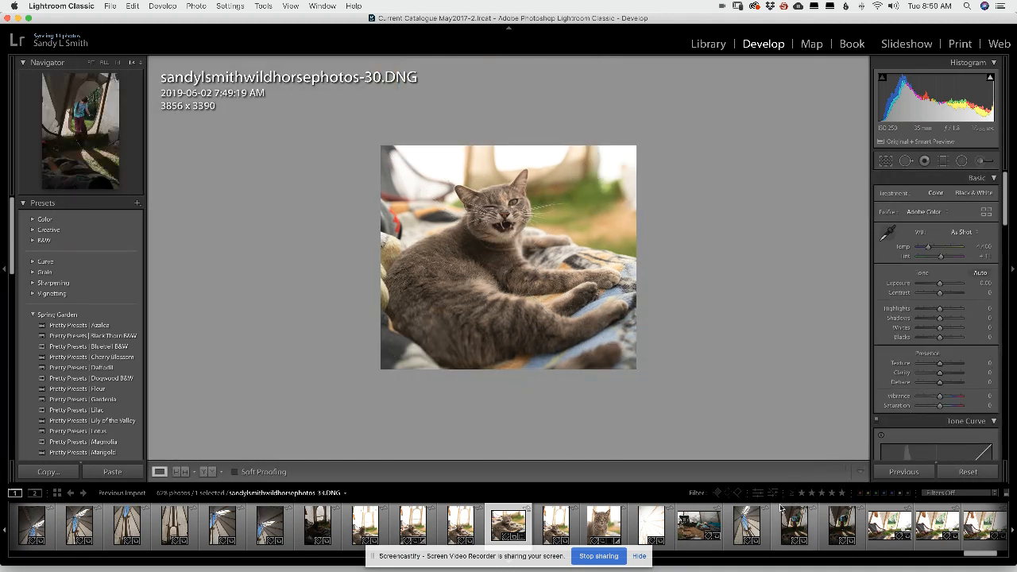
click(966, 473)
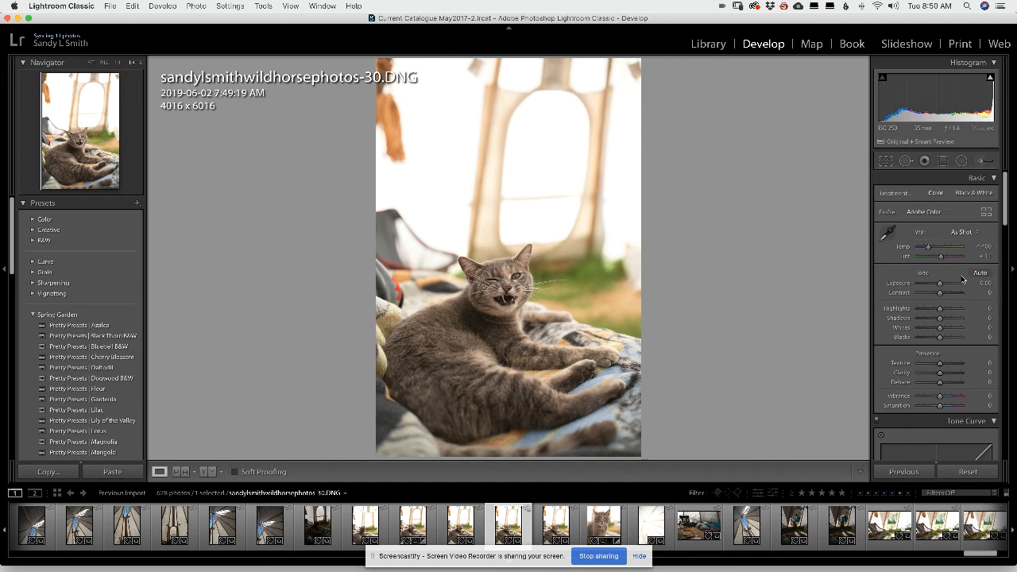
Step: Straighten the photo with a slight counterclockwise rotation at the original aspect ratio, and raise its Exposure to +0.65
click(884, 162)
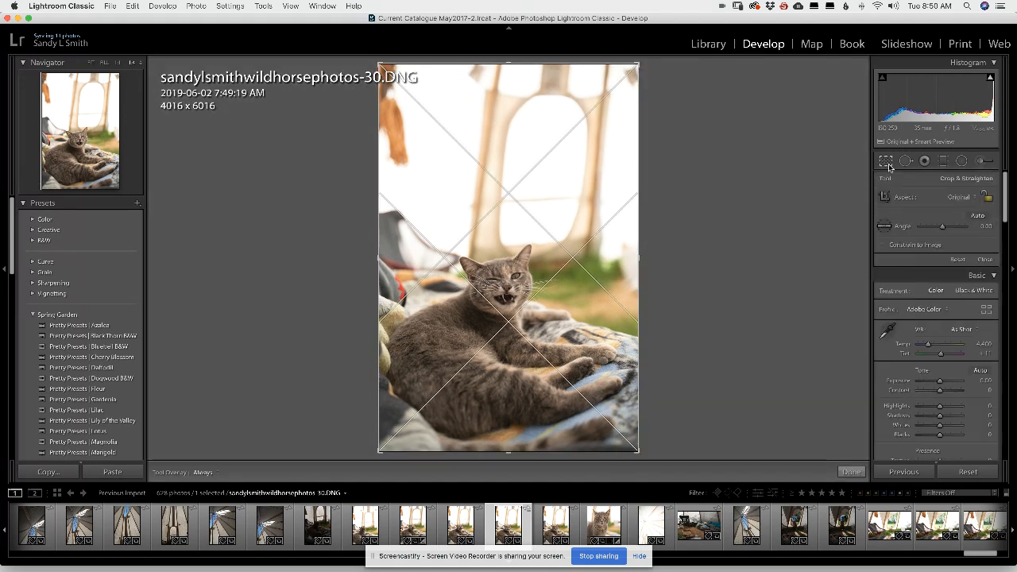
drag(943, 227, 943, 230)
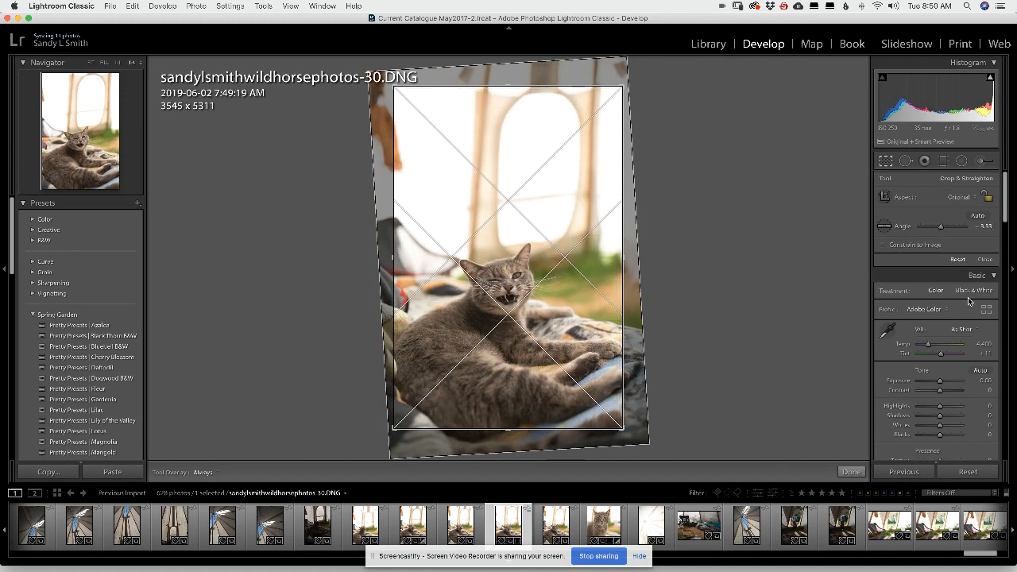
click(854, 472)
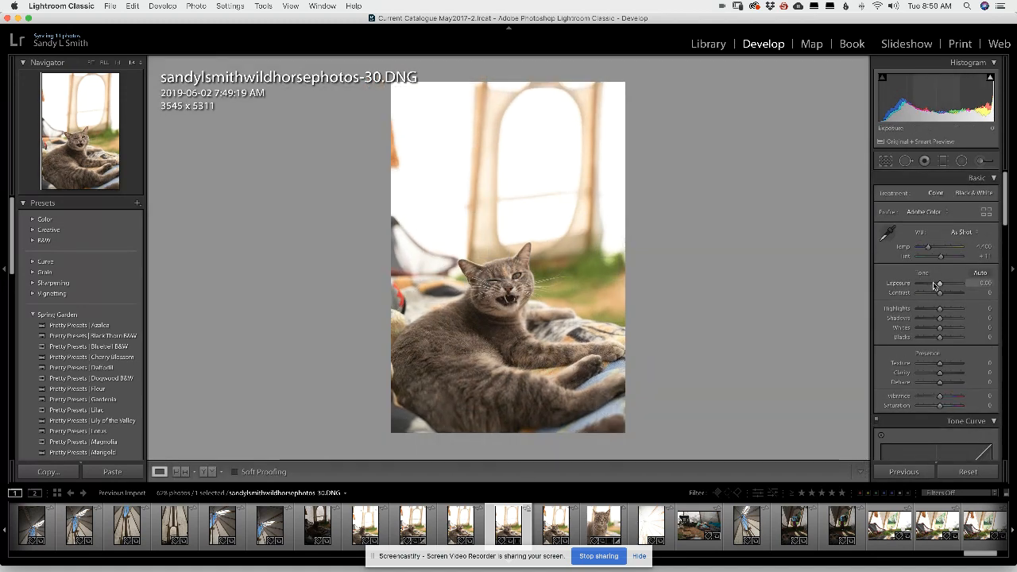
drag(940, 286, 944, 290)
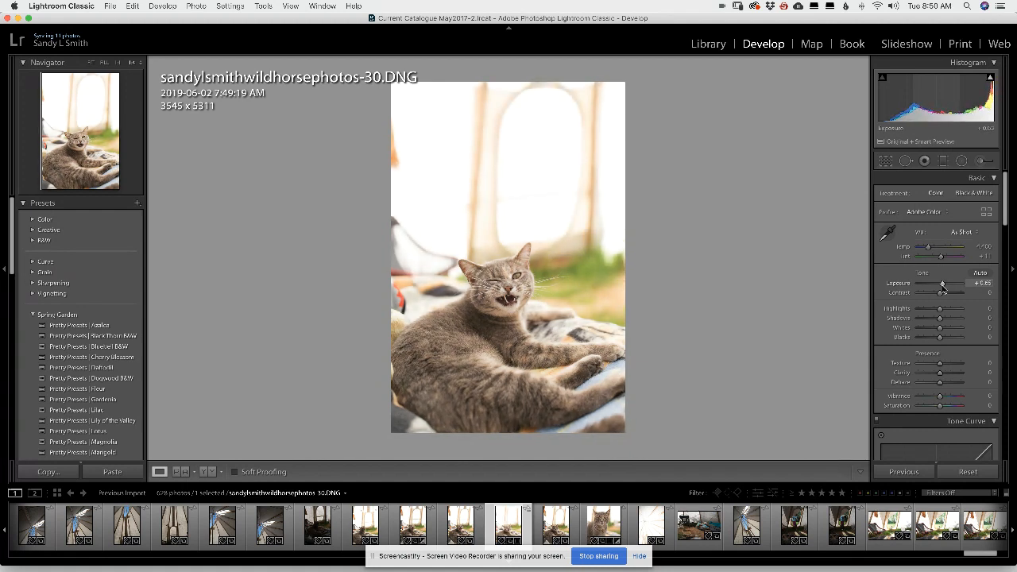
Step: Add a nearly horizontal graduated filter above the cat, move it down over the cat's face, and increase the filter's Exposure
click(944, 162)
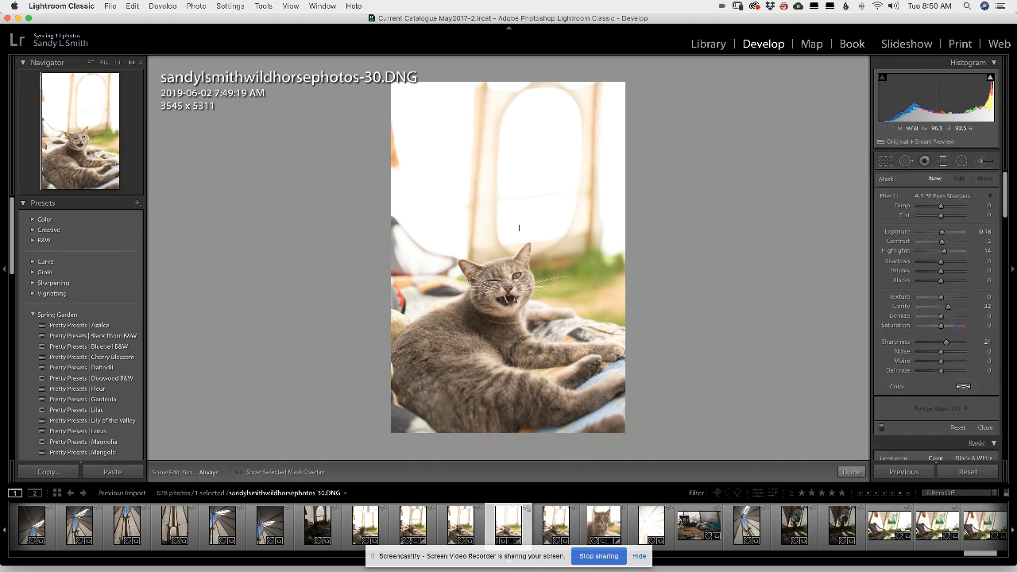
drag(521, 232, 525, 102)
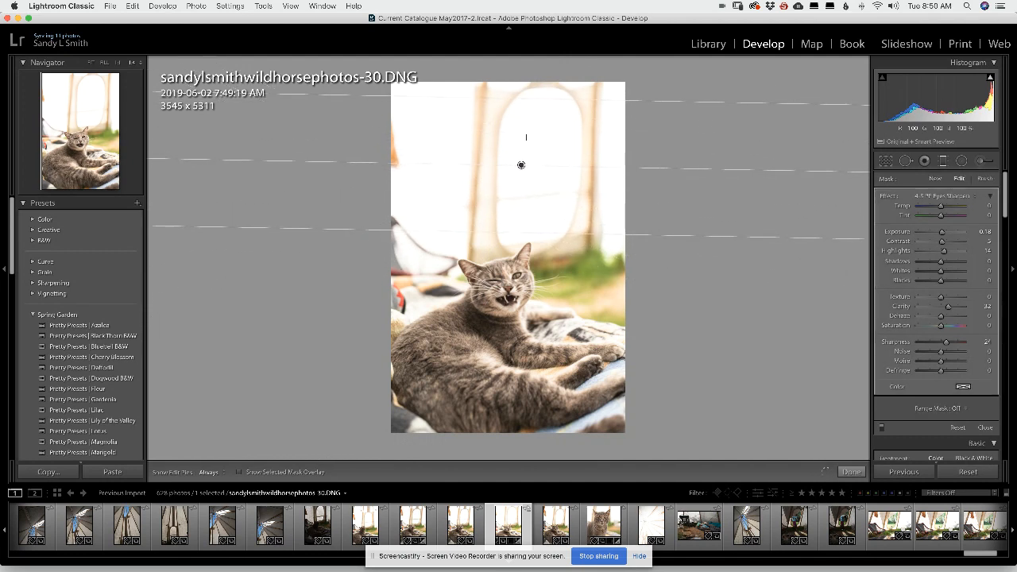
drag(942, 232, 944, 235)
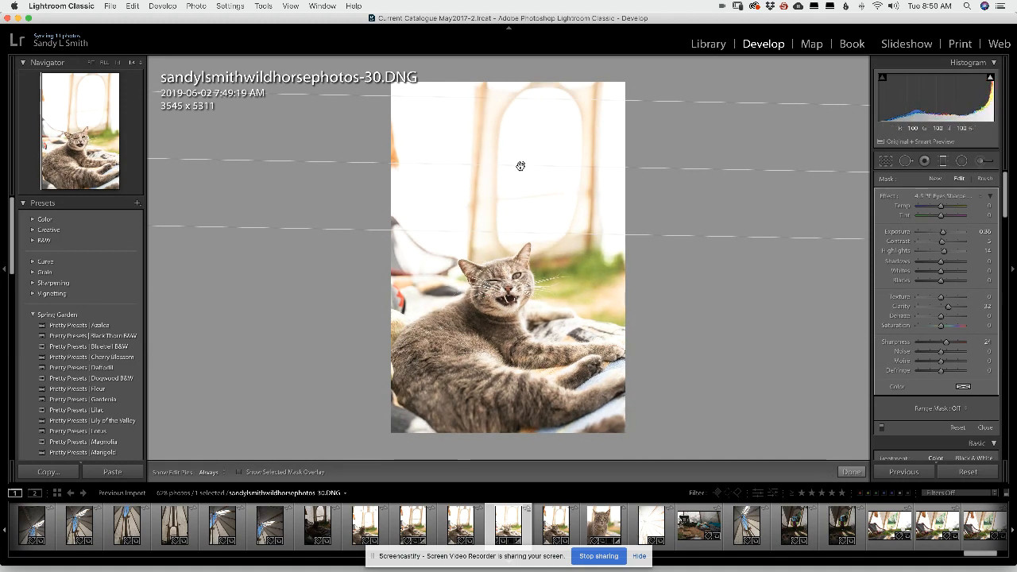
drag(520, 166, 525, 301)
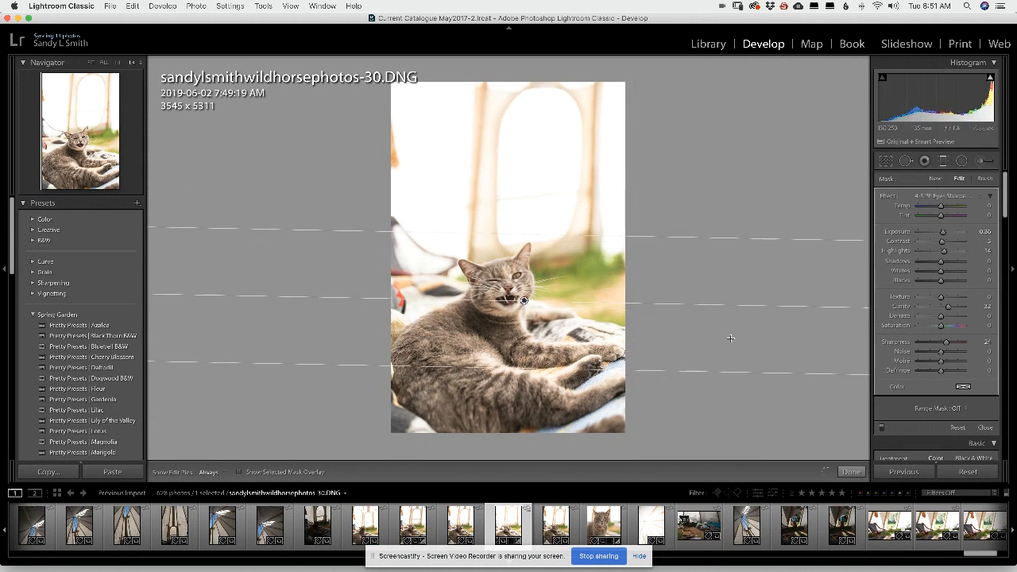
drag(944, 231, 945, 232)
click(852, 472)
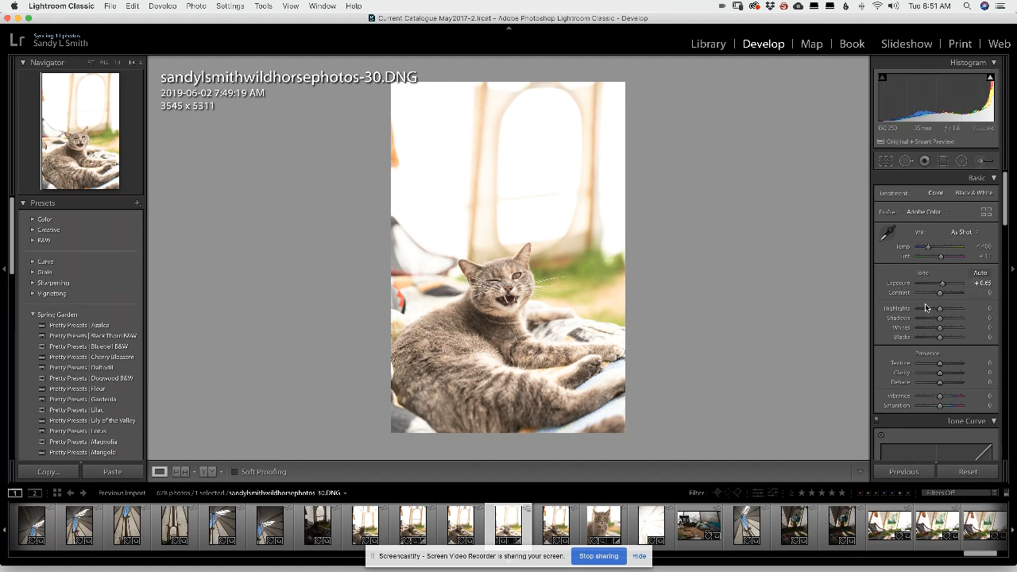
Step: Try extreme Contrast and Highlights adjustments on the photo, settling on Contrast -13 and Highlights -55
drag(940, 294, 960, 294)
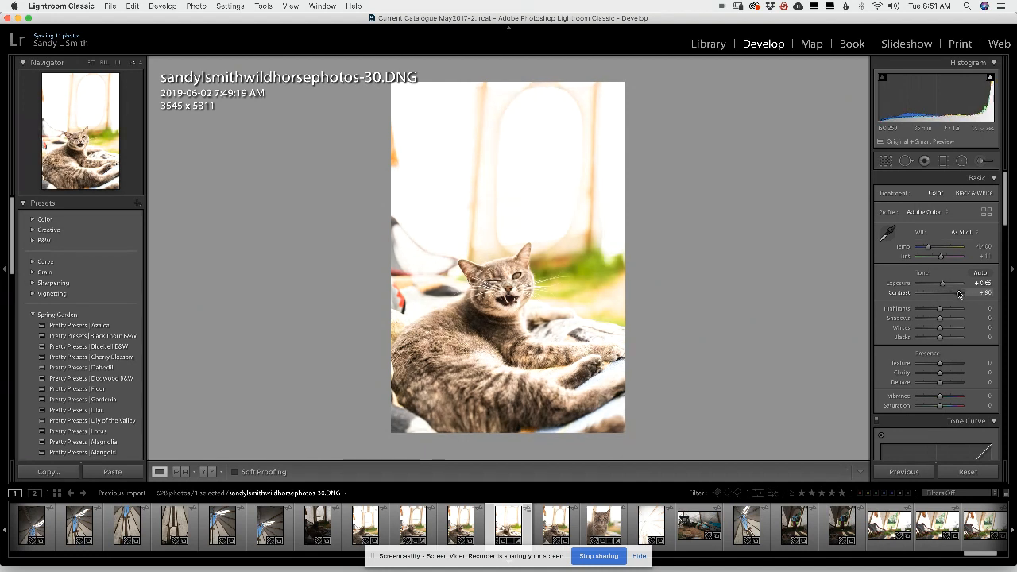
drag(959, 294, 938, 296)
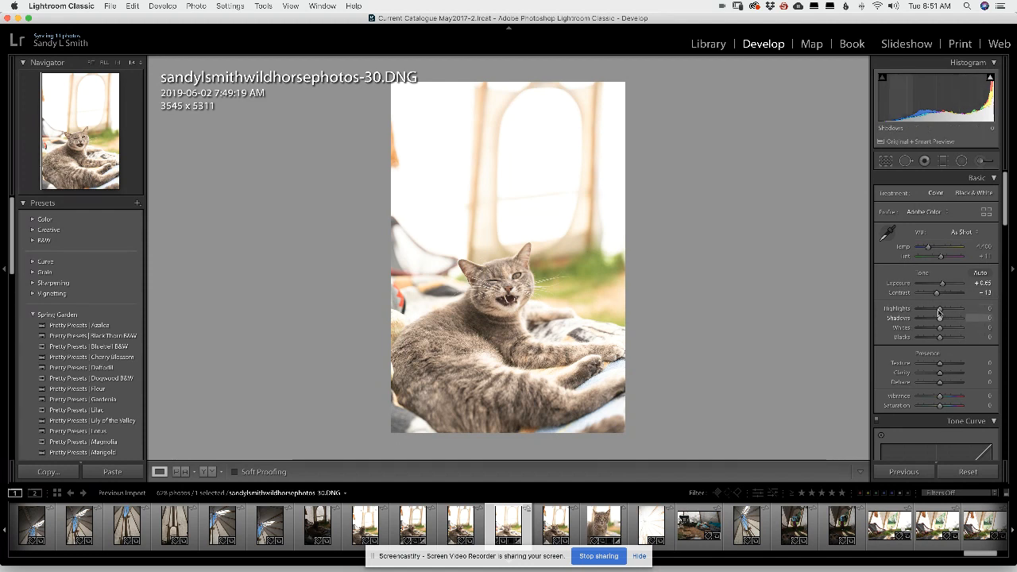
drag(939, 310, 985, 307)
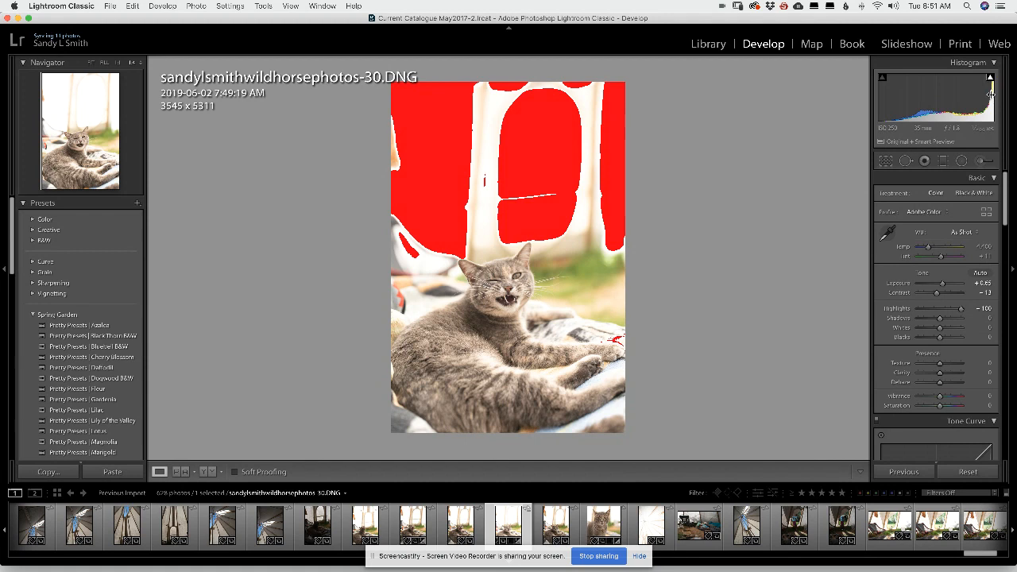
mouse_move(991, 81)
drag(961, 309, 907, 316)
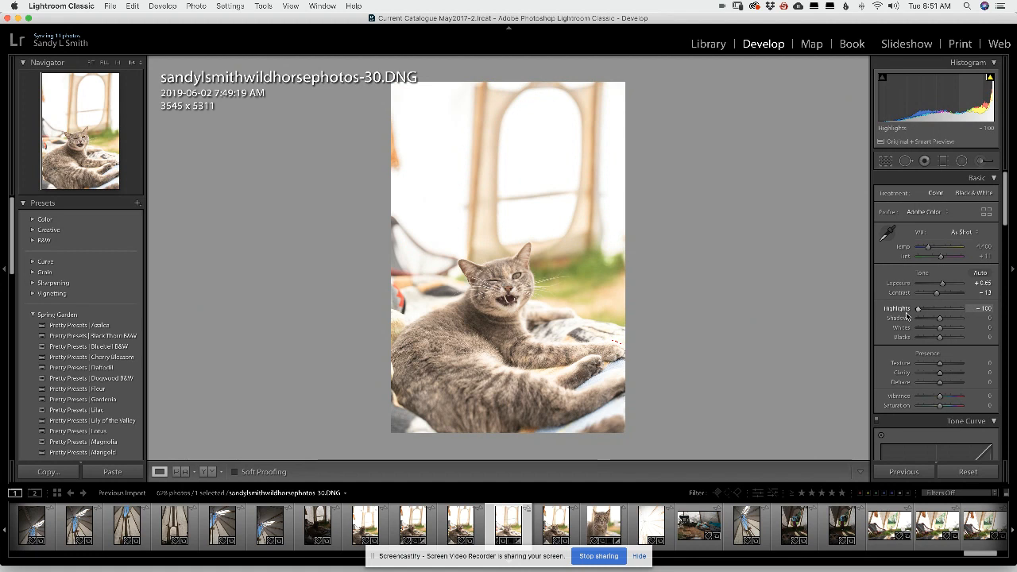
mouse_move(918, 310)
mouse_down()
mouse_move(961, 309)
mouse_move(918, 311)
mouse_up()
drag(918, 309, 928, 309)
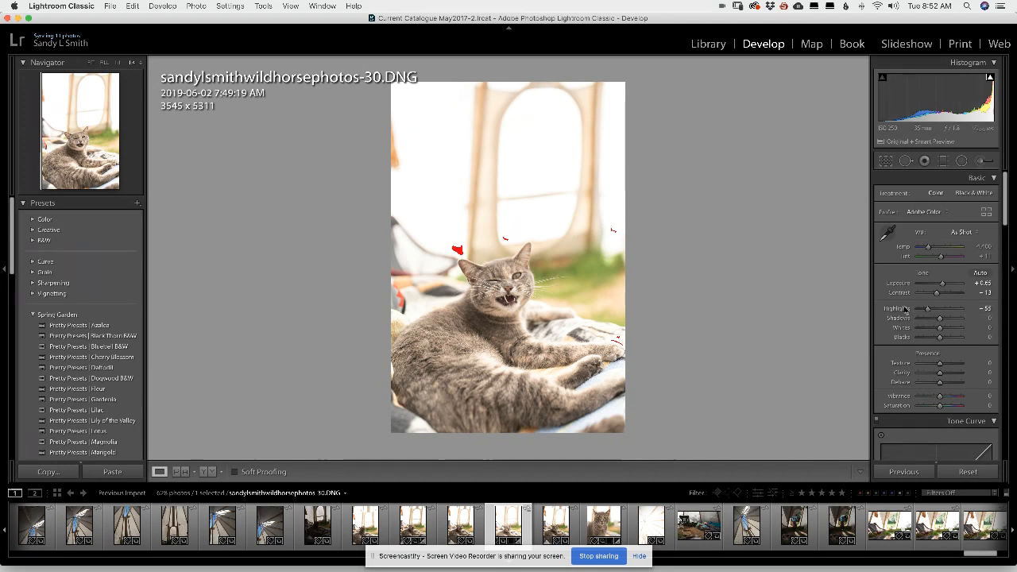
Step: Heal the orange distraction at the photo's left edge with a size 82 spot brush, sampling from the white background nearby
click(906, 161)
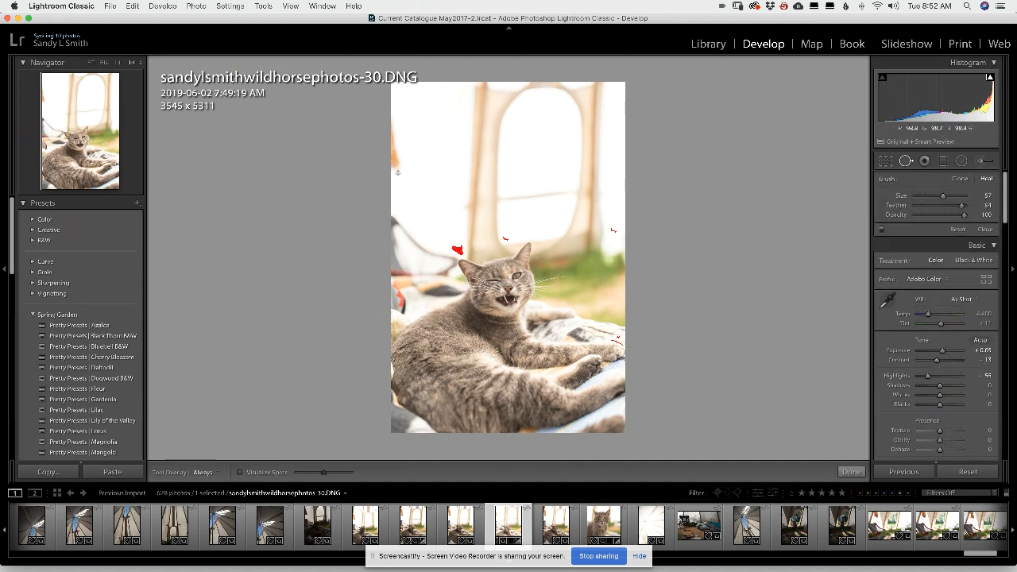
scroll(397, 171, up, 5)
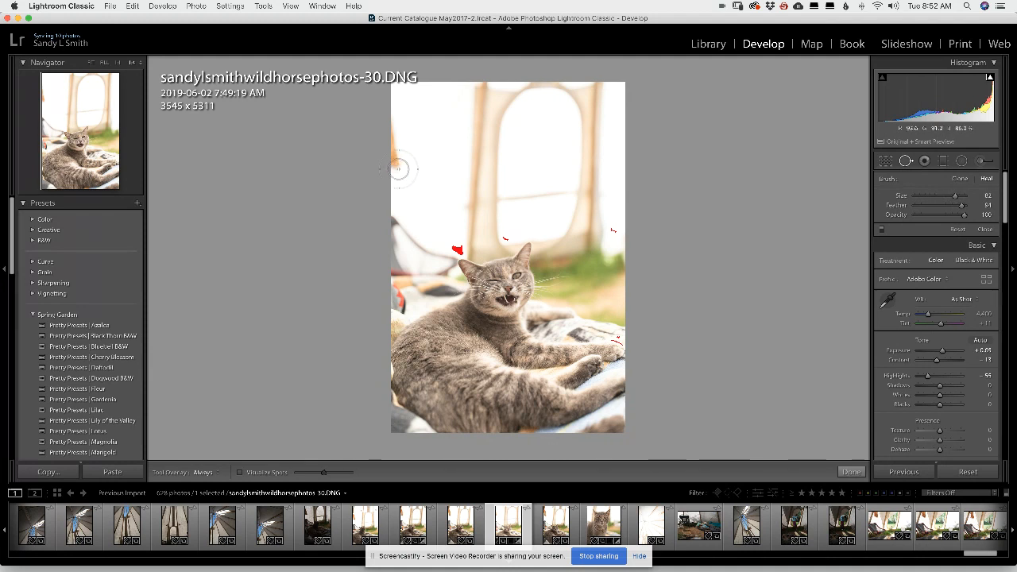
drag(399, 174, 387, 151)
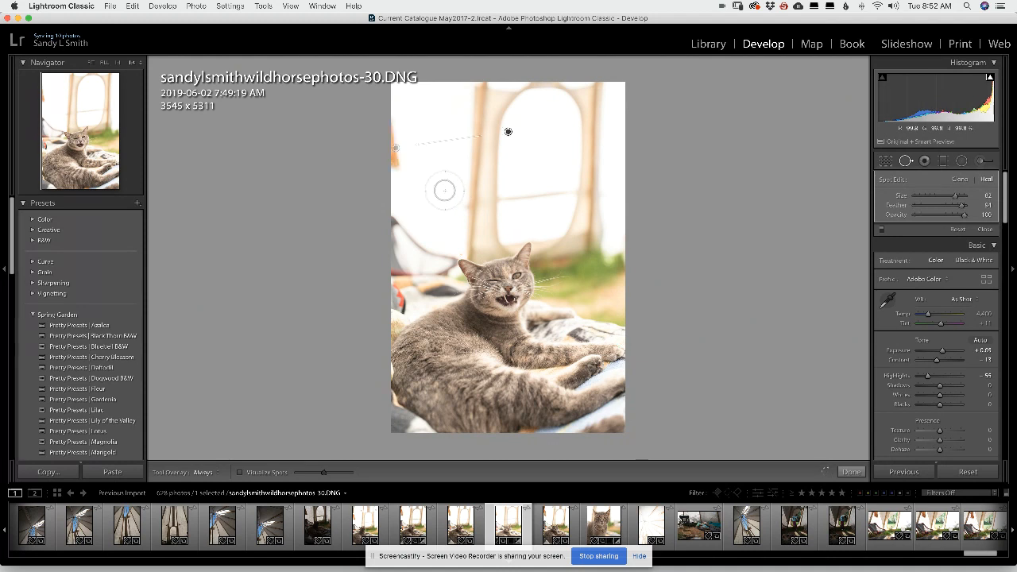
mouse_move(509, 133)
mouse_down()
mouse_move(427, 126)
mouse_move(439, 123)
mouse_up()
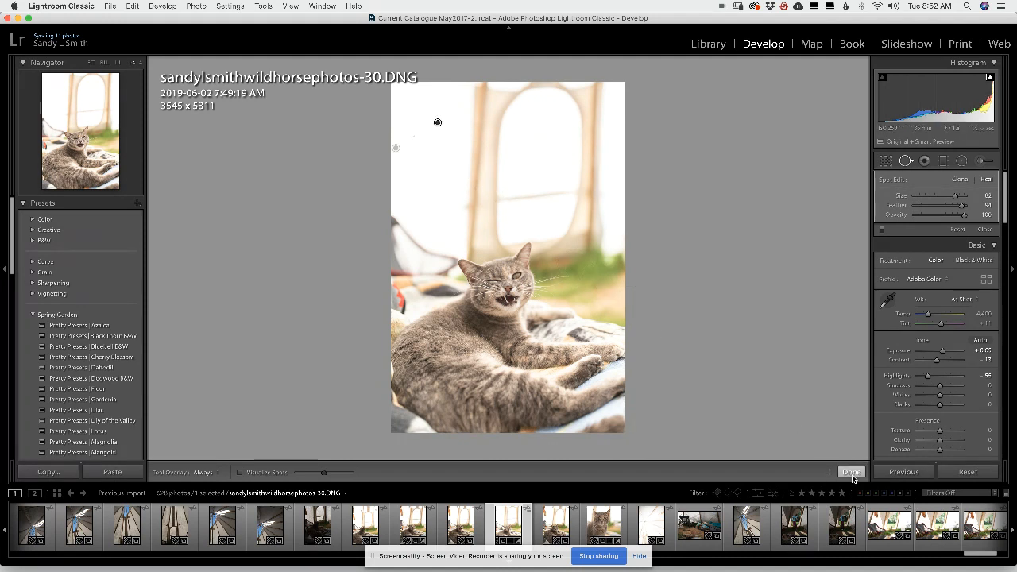
click(851, 472)
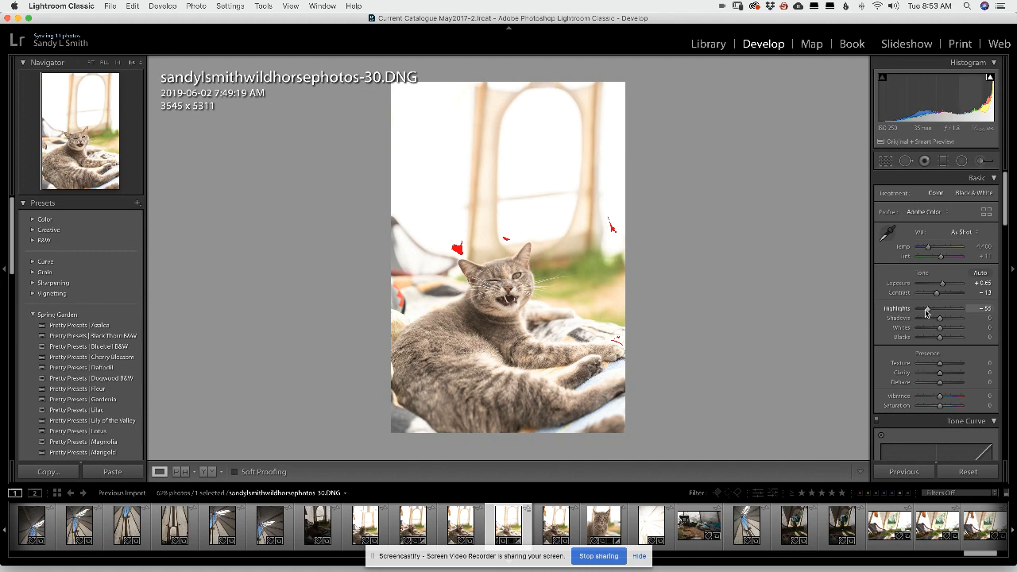
Step: Lower the photo's Highlights to -100 and its Exposure to +0.40
drag(928, 309, 916, 316)
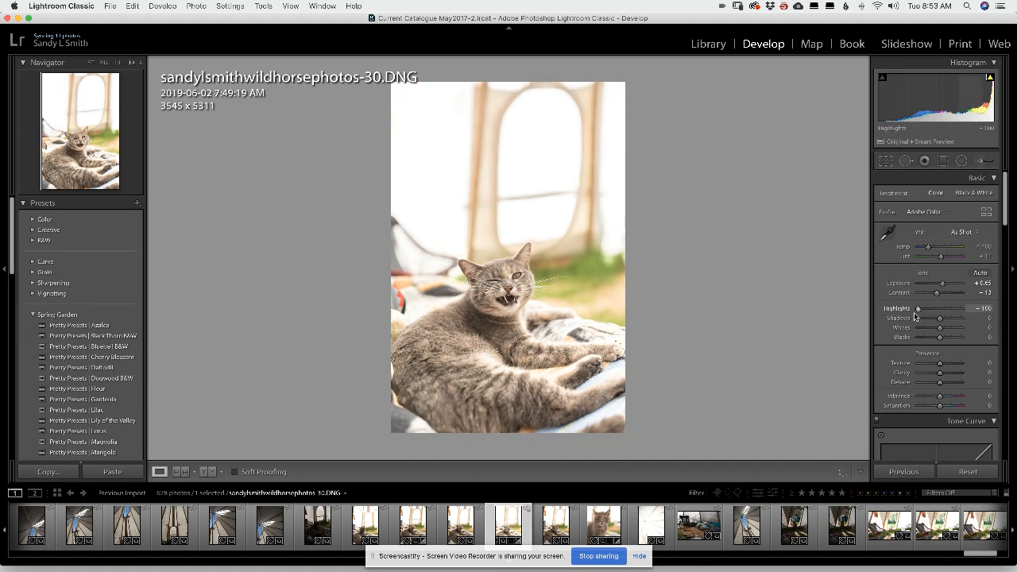
drag(943, 284, 942, 290)
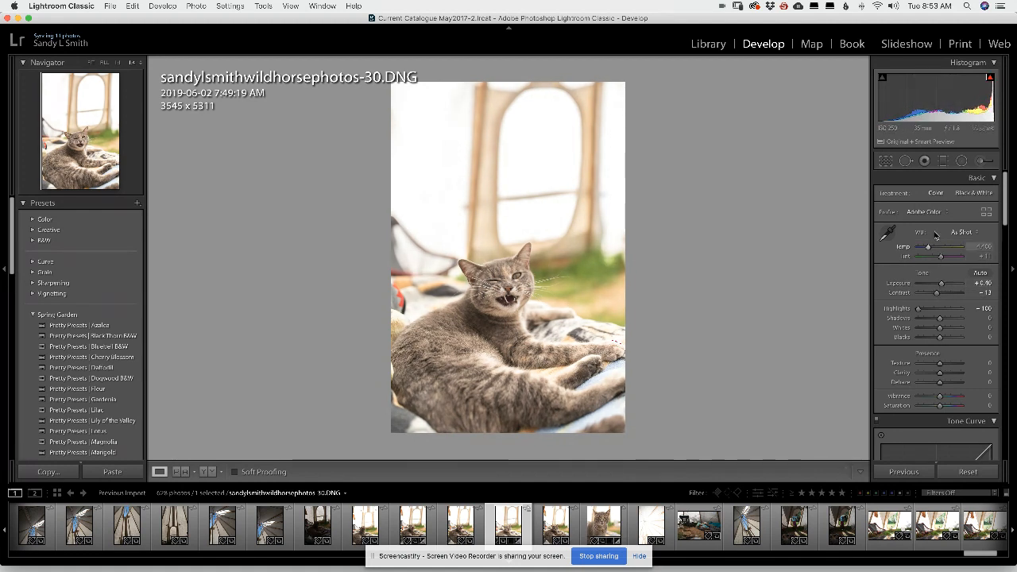
Step: Add an oval radial filter around the cat's head and chest with the 4-5 PP Add Light effect, inverted to affect the inside
click(962, 162)
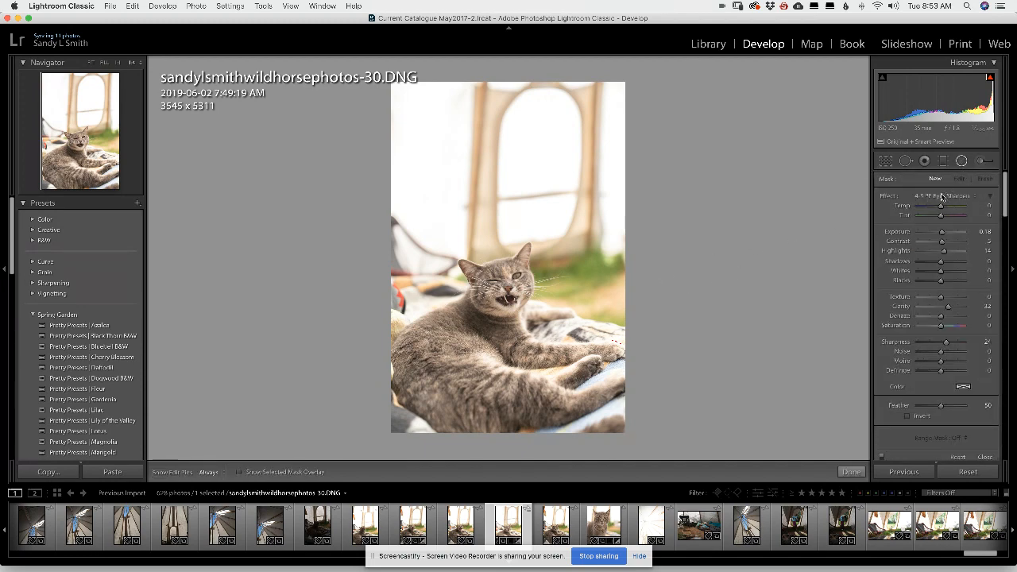
click(935, 200)
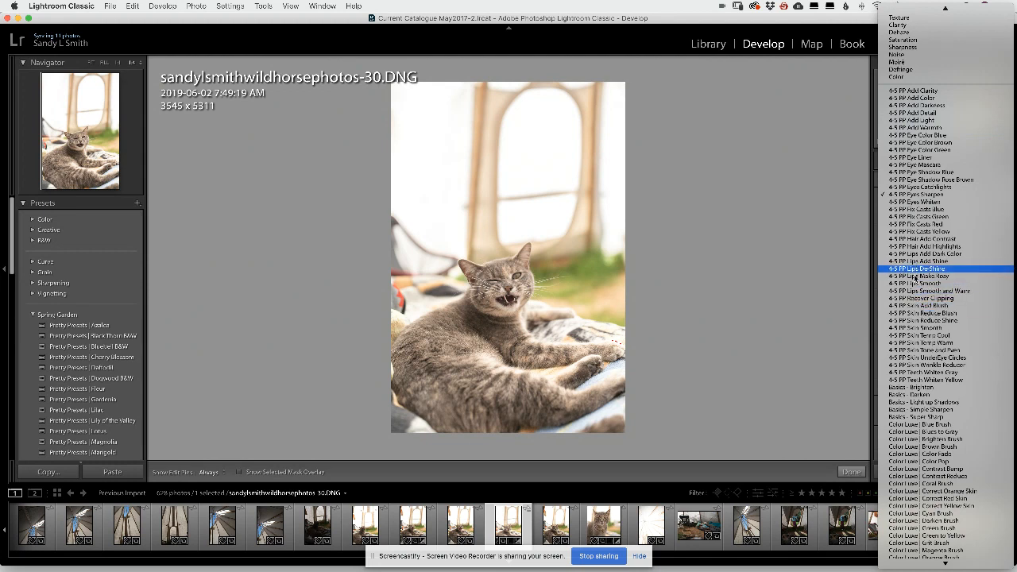
click(926, 121)
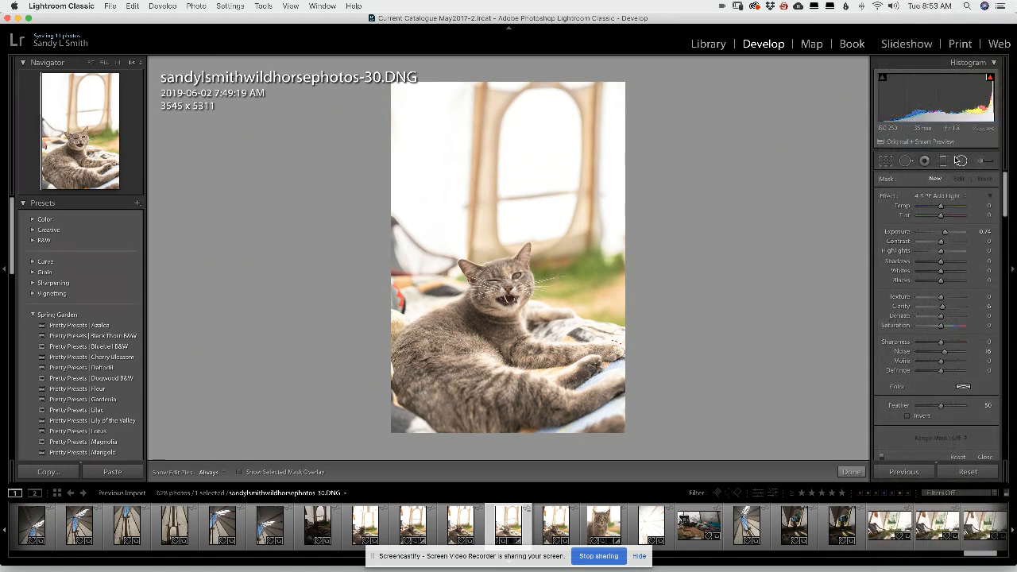
drag(459, 282, 502, 311)
drag(450, 252, 499, 283)
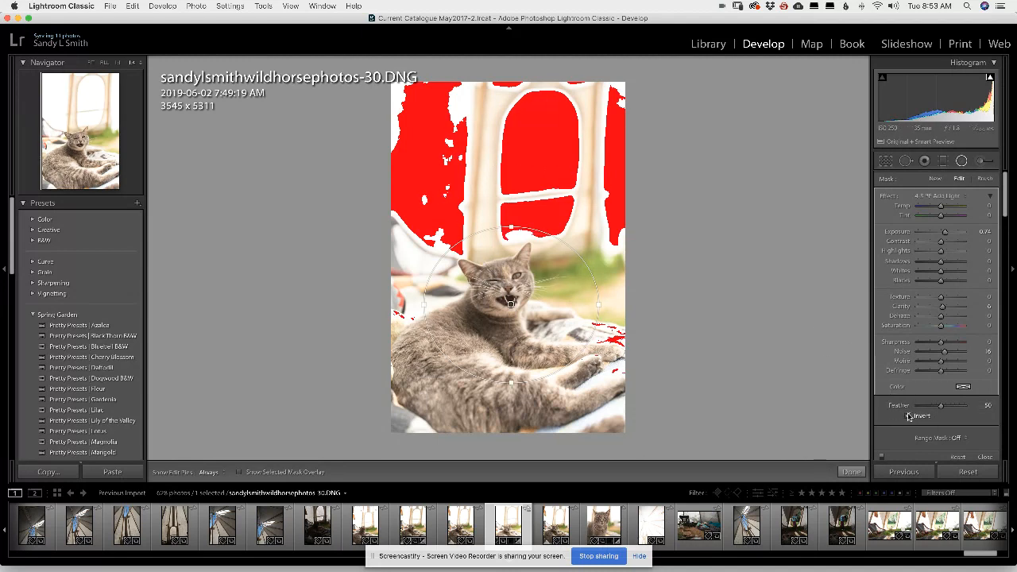
click(908, 417)
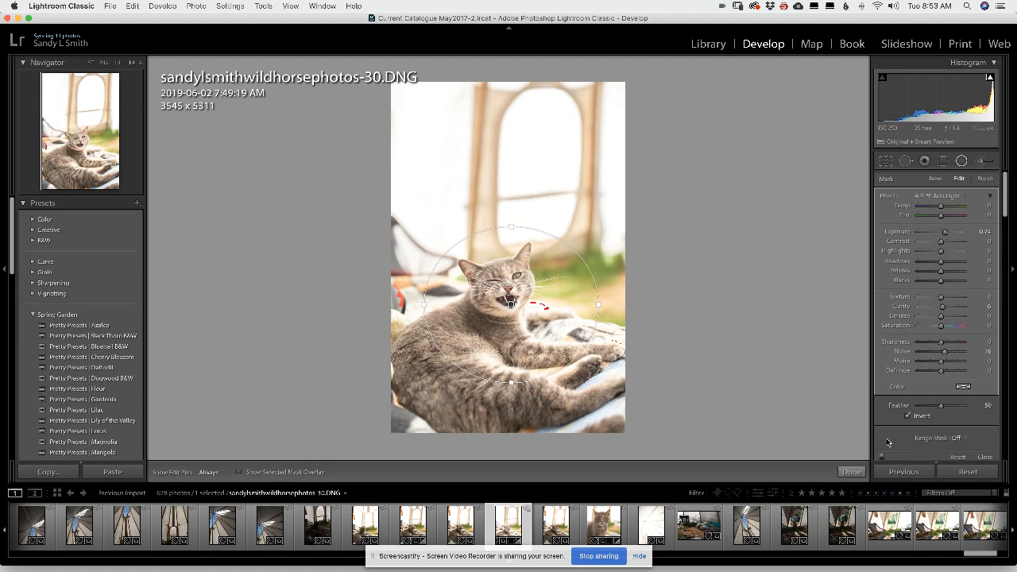
click(851, 472)
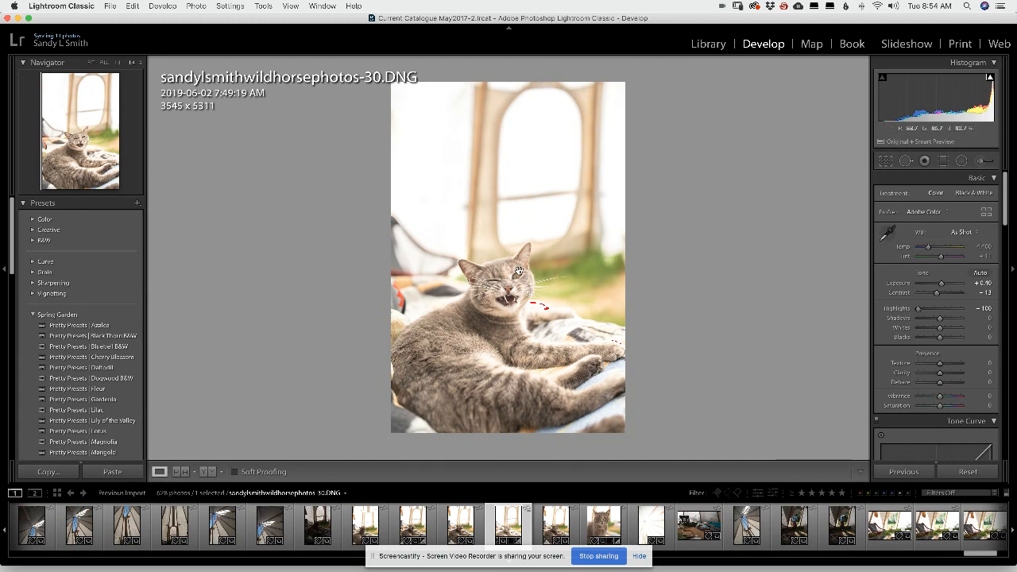
Step: Examine the cat's face and eyes up close, and compare them with the overall photo at several magnifications
click(539, 319)
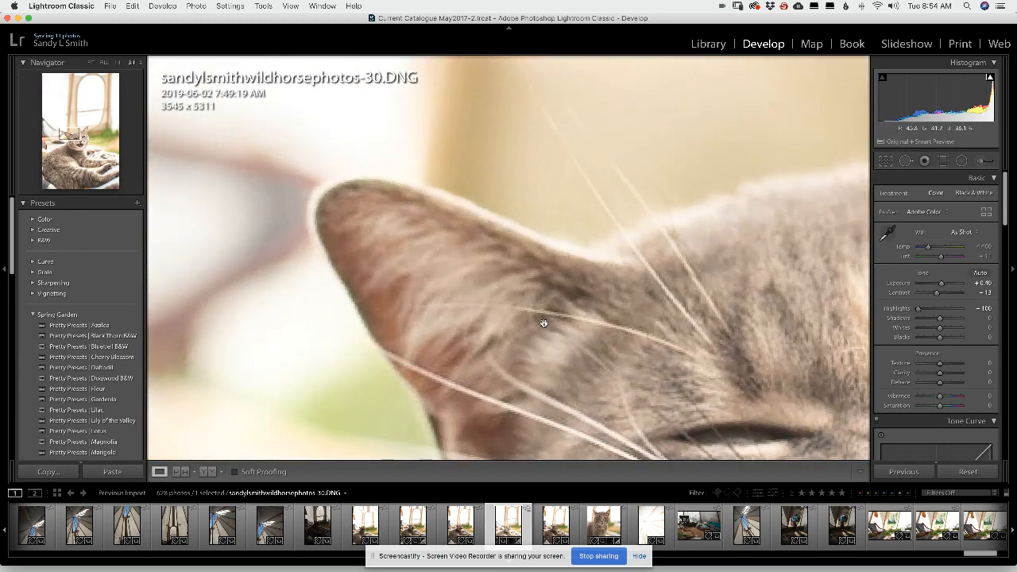
mouse_move(66, 134)
mouse_down()
mouse_move(80, 146)
mouse_move(68, 127)
mouse_up()
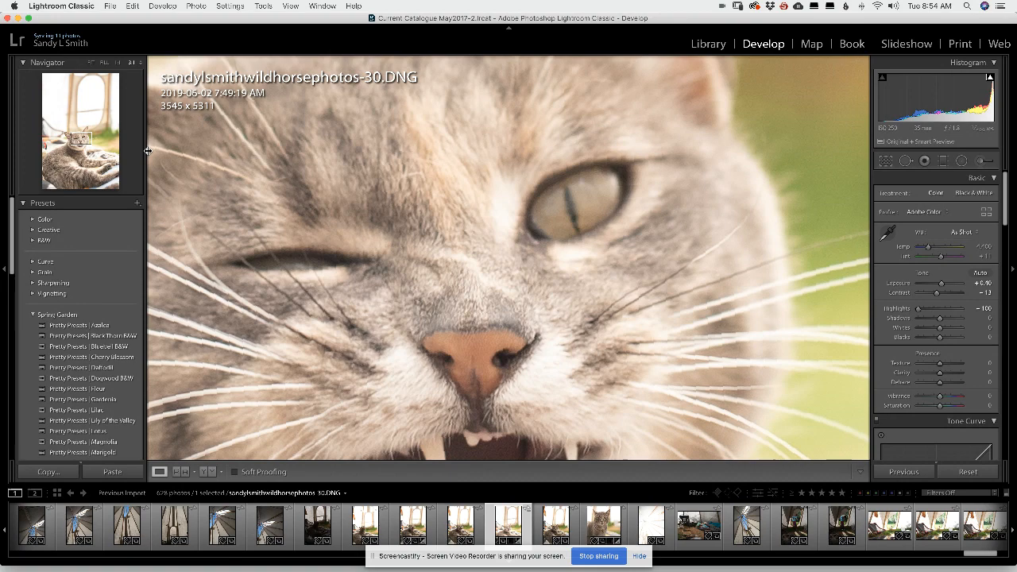
click(90, 63)
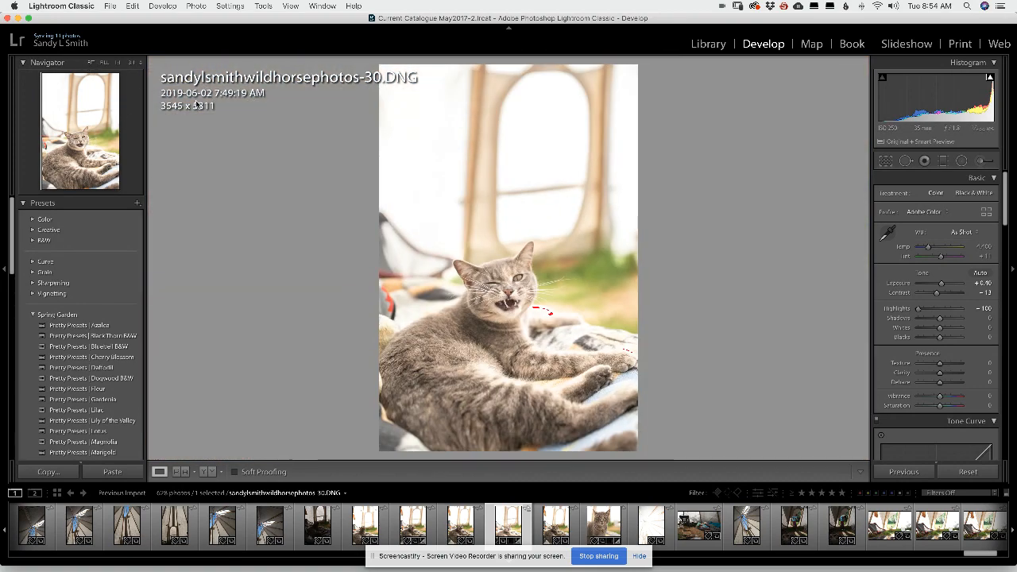
click(537, 303)
click(539, 304)
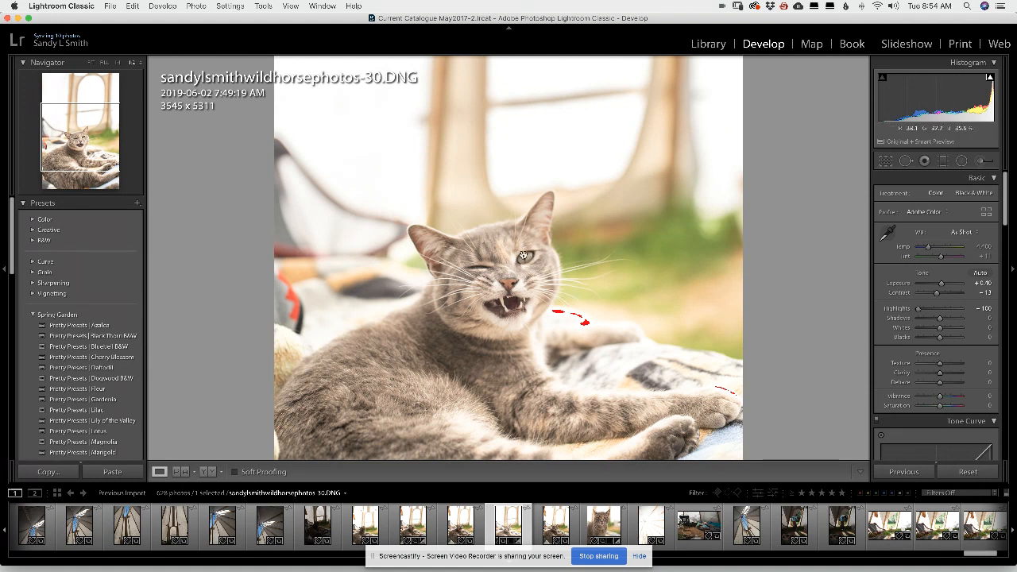
click(545, 311)
click(548, 315)
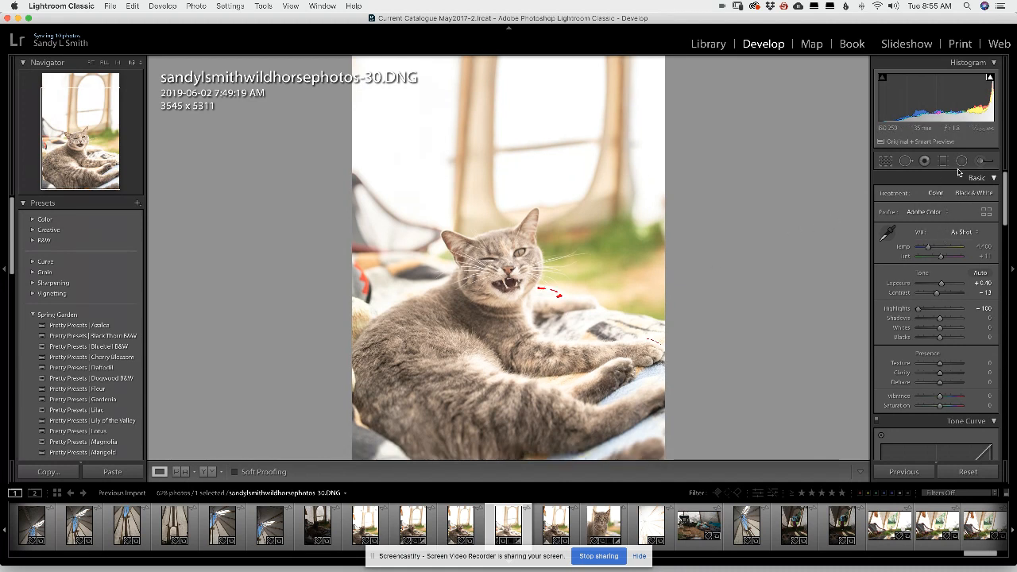
Step: Paint over the cat's open eye with an adjustment brush using the 4-5 PP Eyes Sharpen effect
click(982, 162)
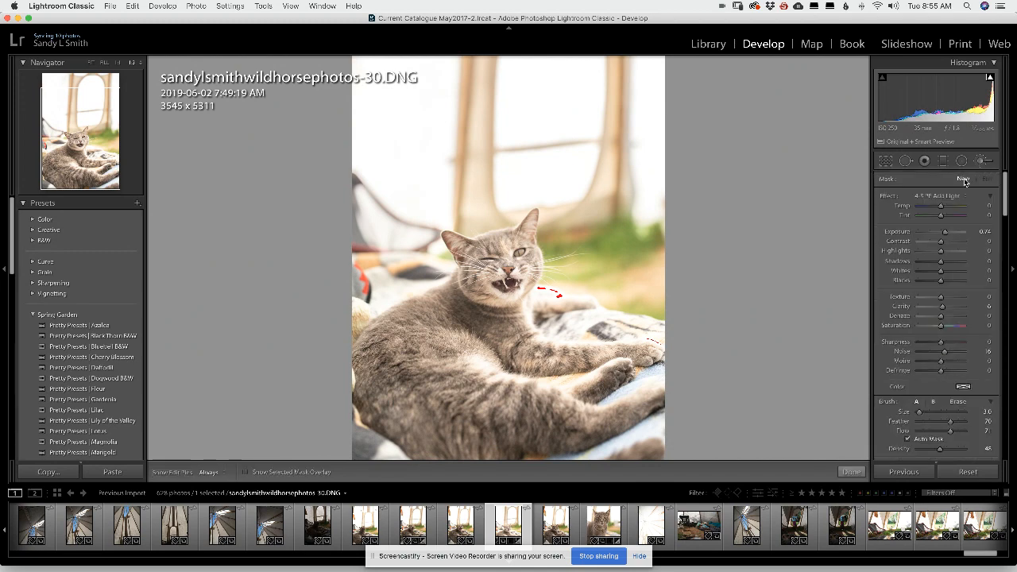
click(940, 199)
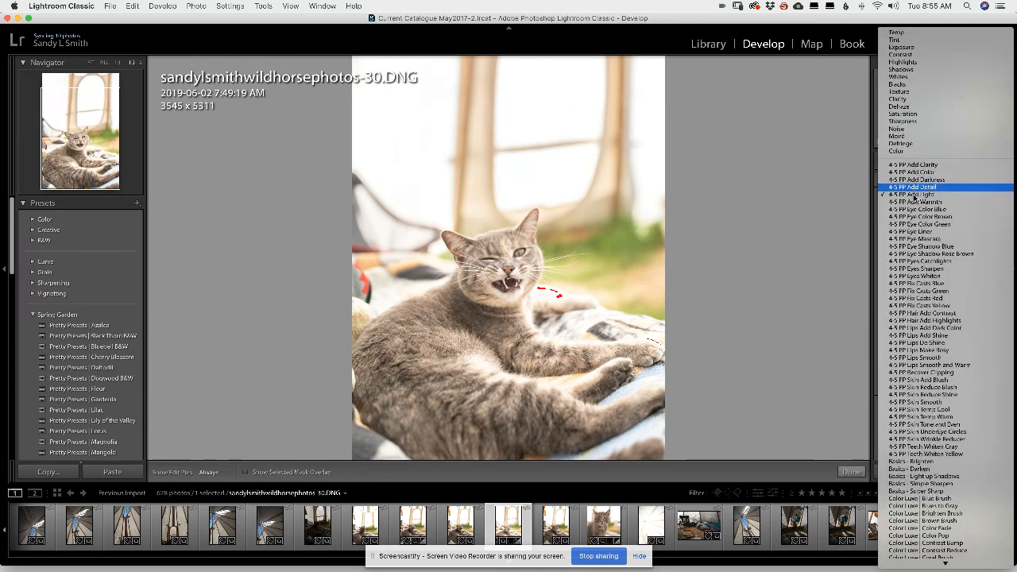
click(914, 269)
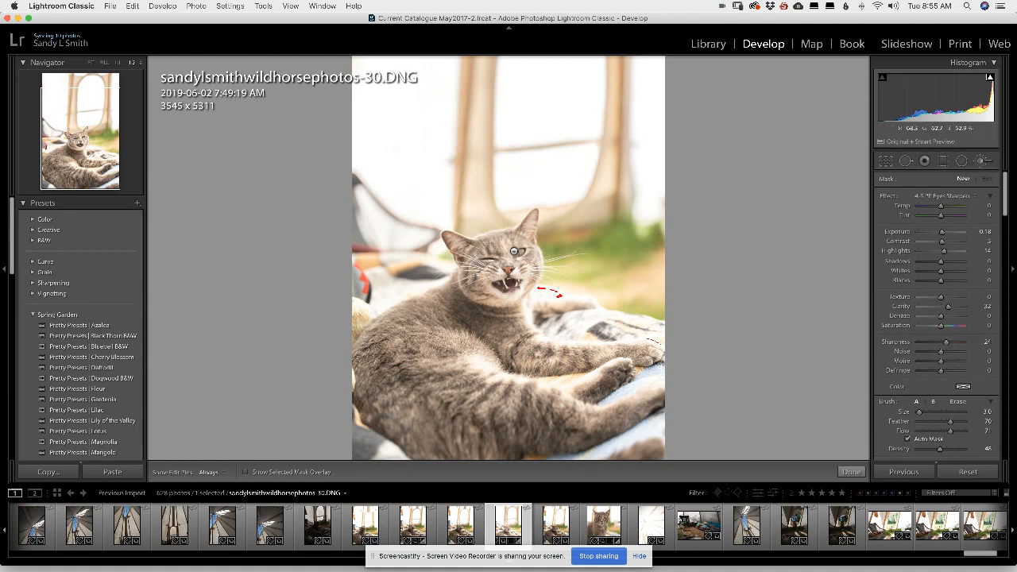
key(z)
key(h)
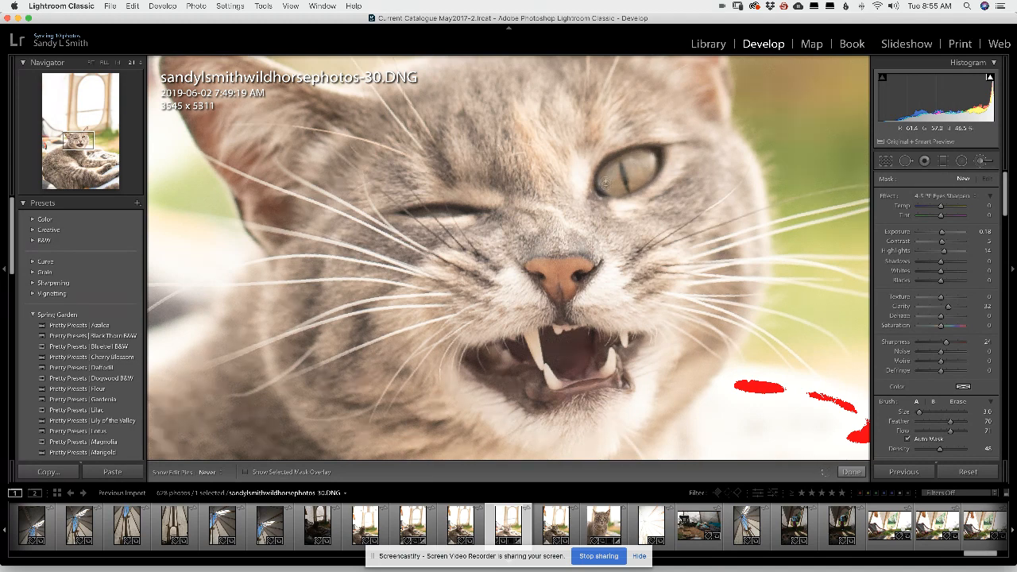
key(h)
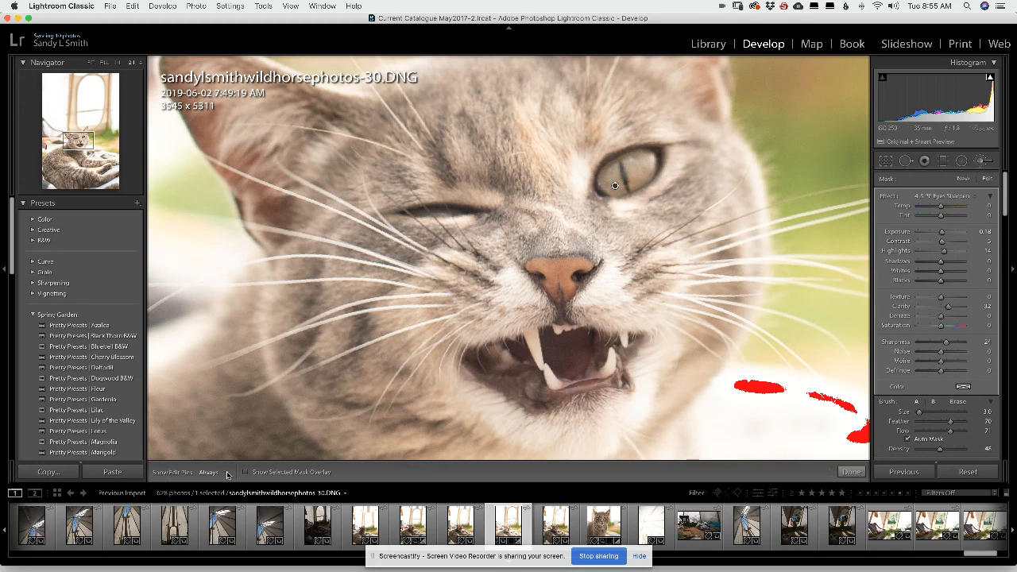
Step: Check the eye brush's coverage with its mask overlay, view the whole cat, and finish the brush adjustment
click(247, 472)
click(248, 474)
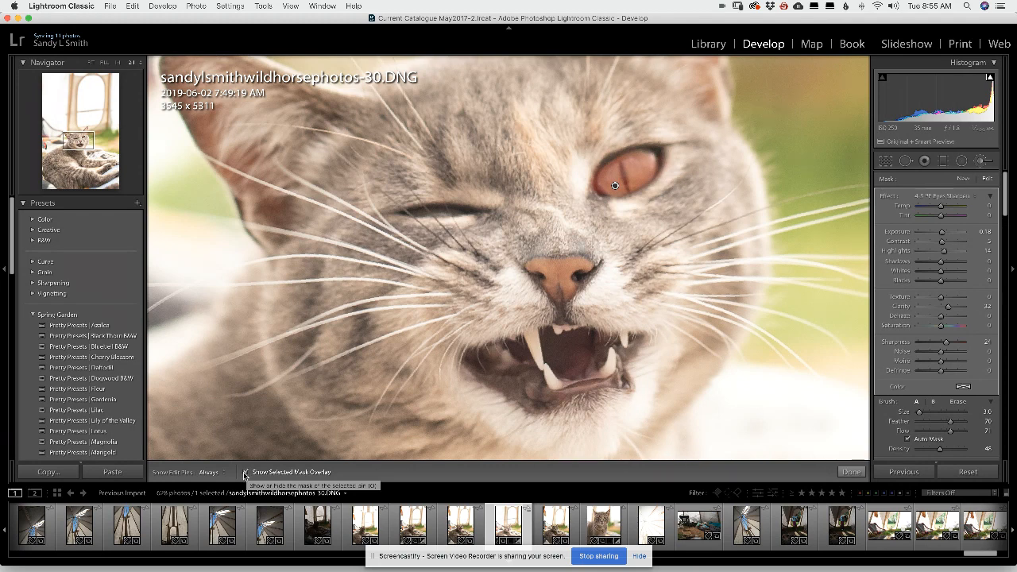
click(245, 473)
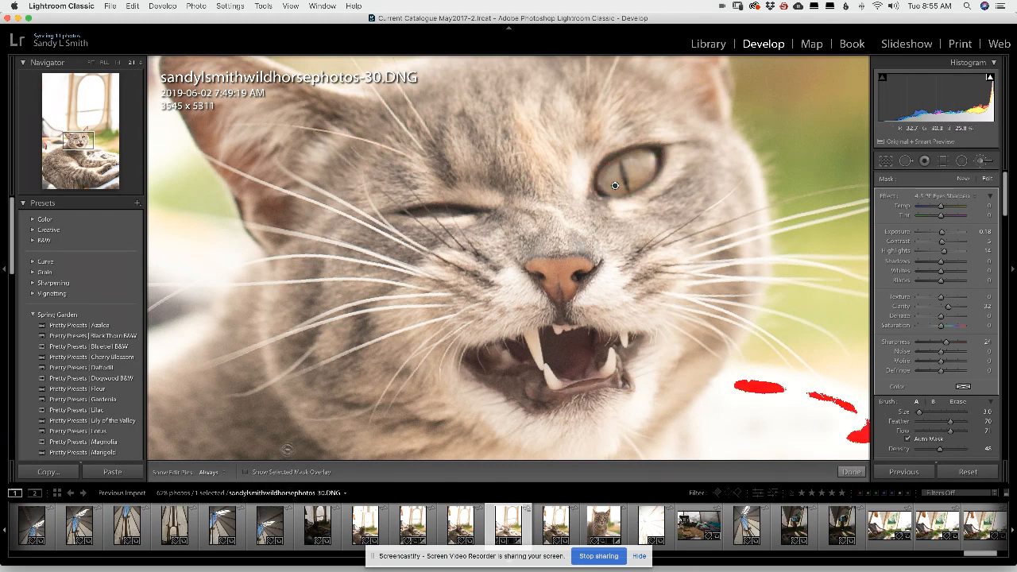
key(z)
key(super+minus)
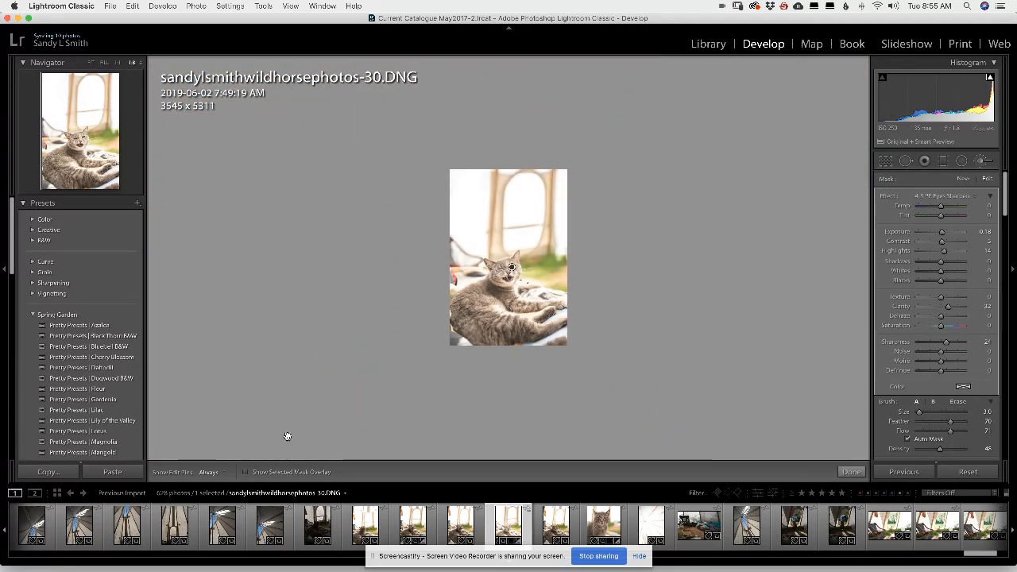
key(super+equal)
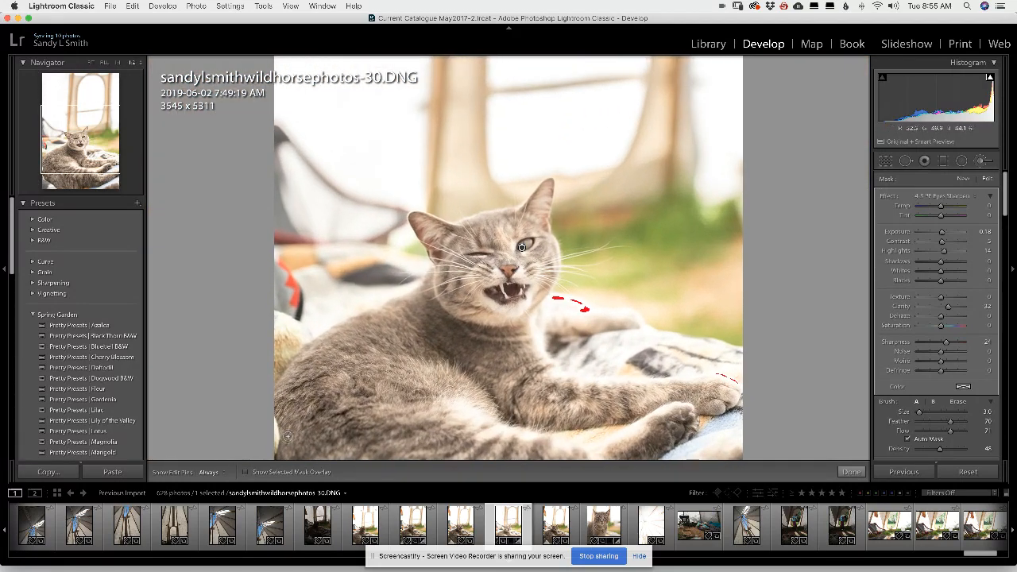
key(super+minus)
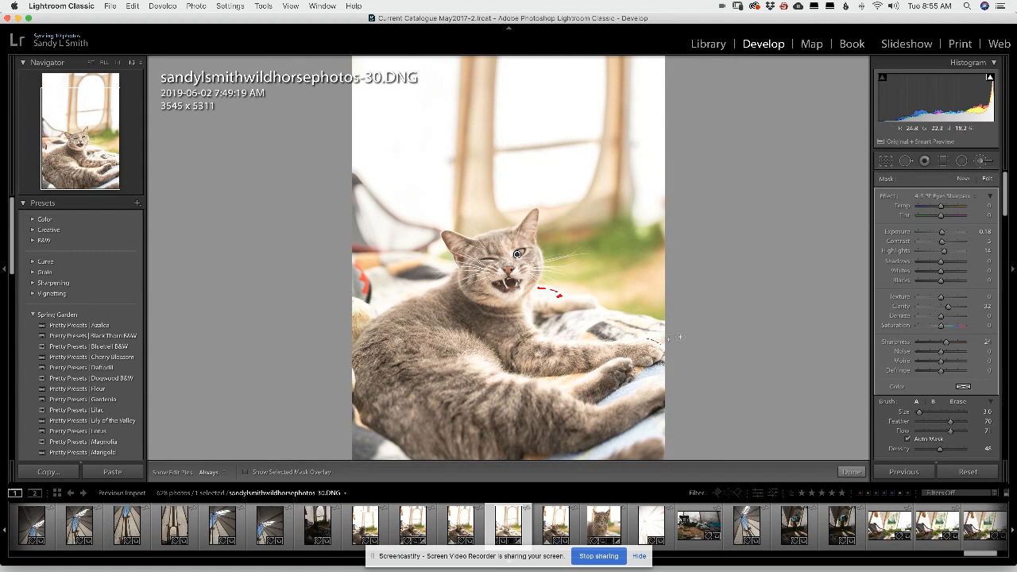
click(849, 473)
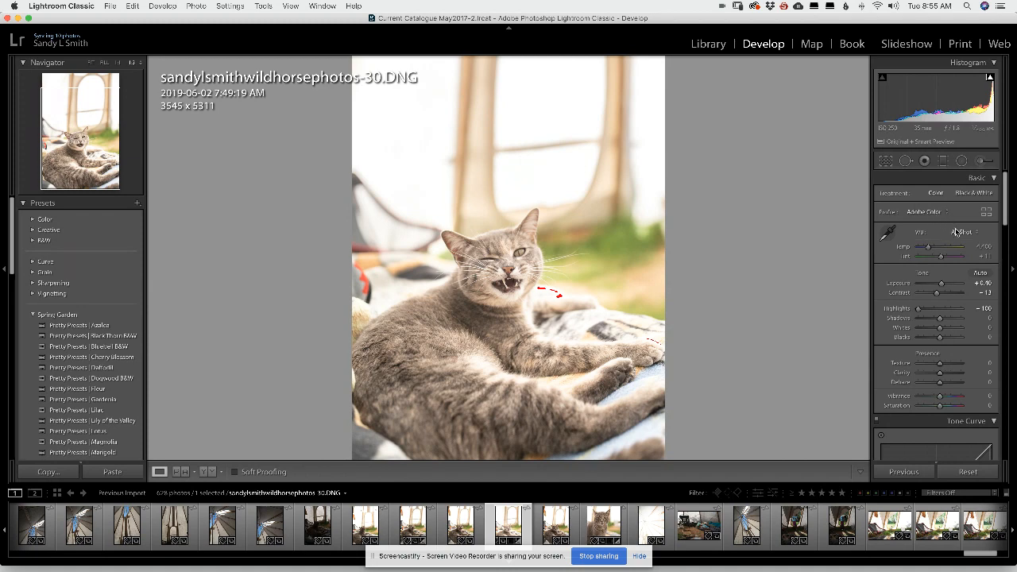
Step: Centre the detail preview on the cat's open eye, raise sharpening Detail to 34, and set Luminance noise reduction to 8
drag(1006, 225, 1014, 329)
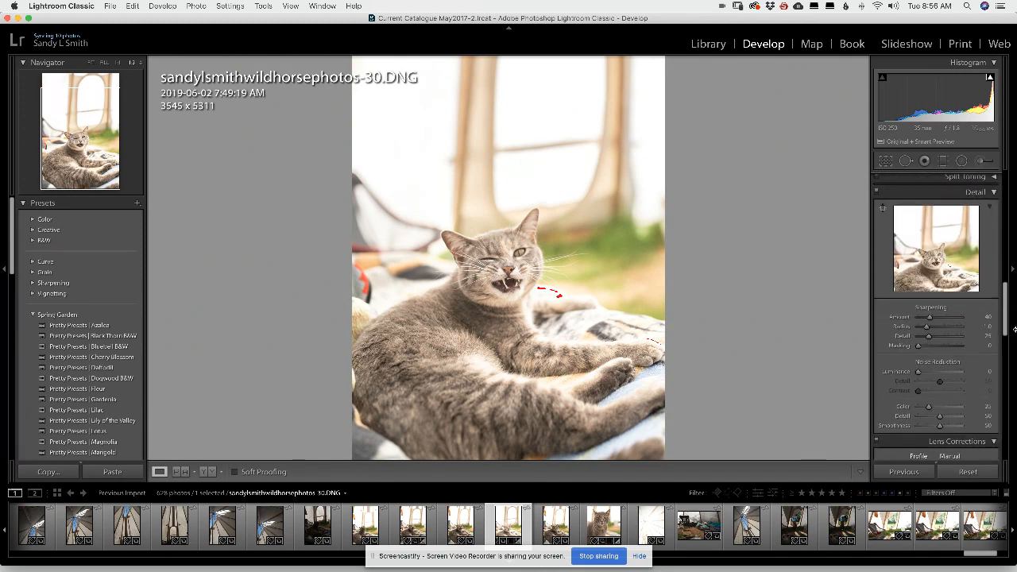
click(938, 261)
drag(933, 248, 937, 271)
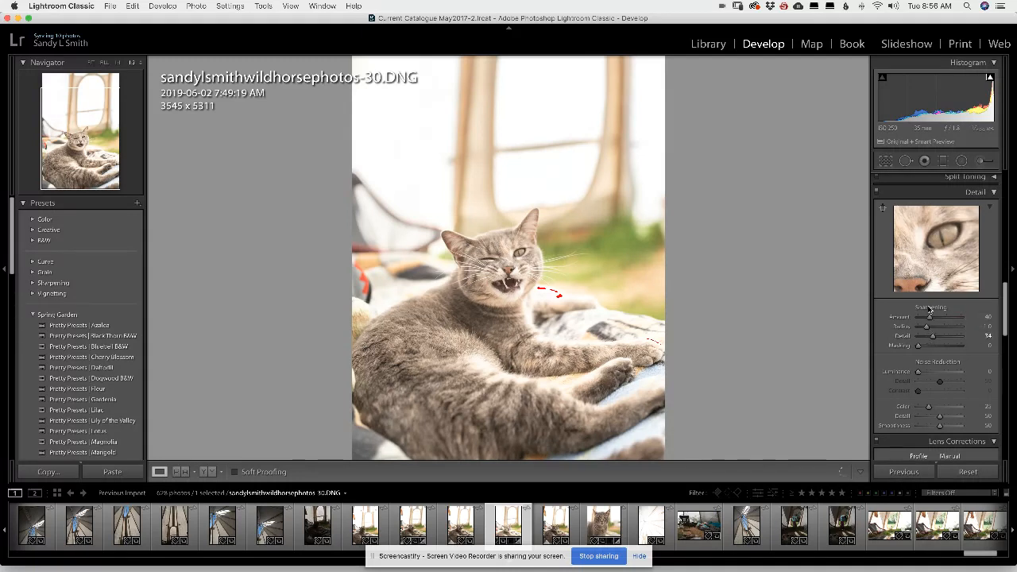
drag(925, 251, 914, 266)
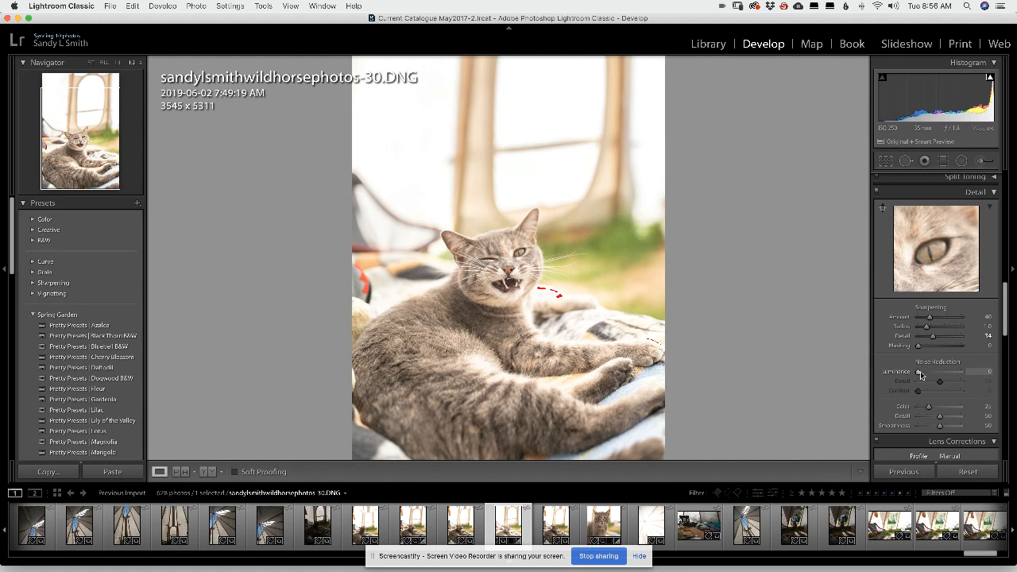
drag(919, 374, 923, 373)
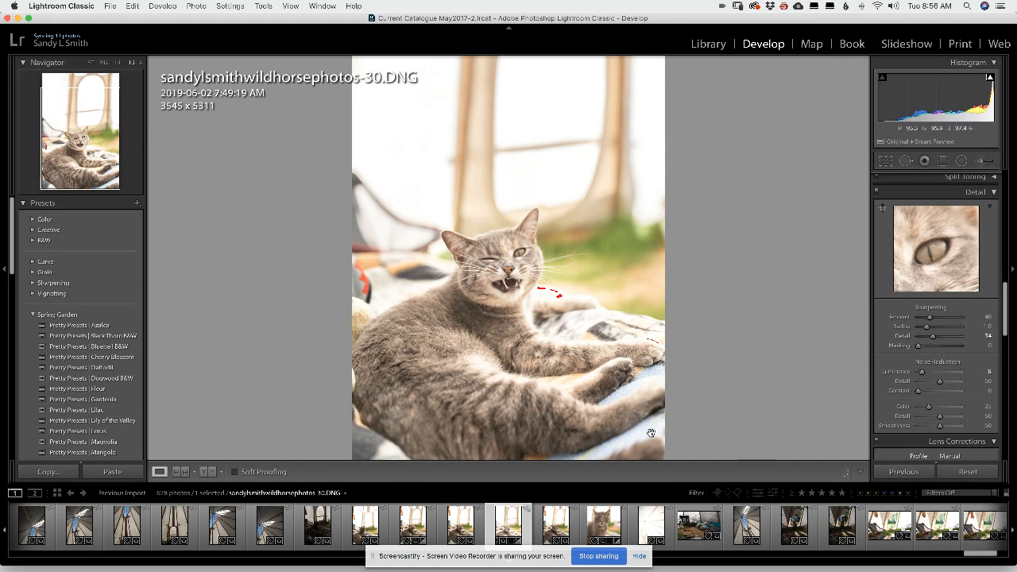
Step: Review the whole edited photo and switch to the portrait of the cat sitting upright
key(super+minus)
key(super+equal)
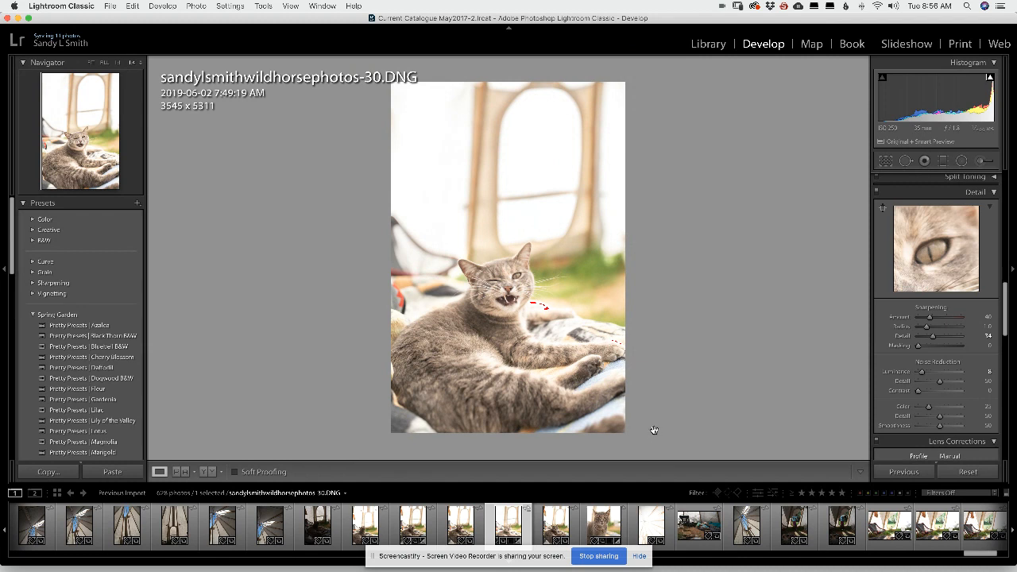
click(601, 527)
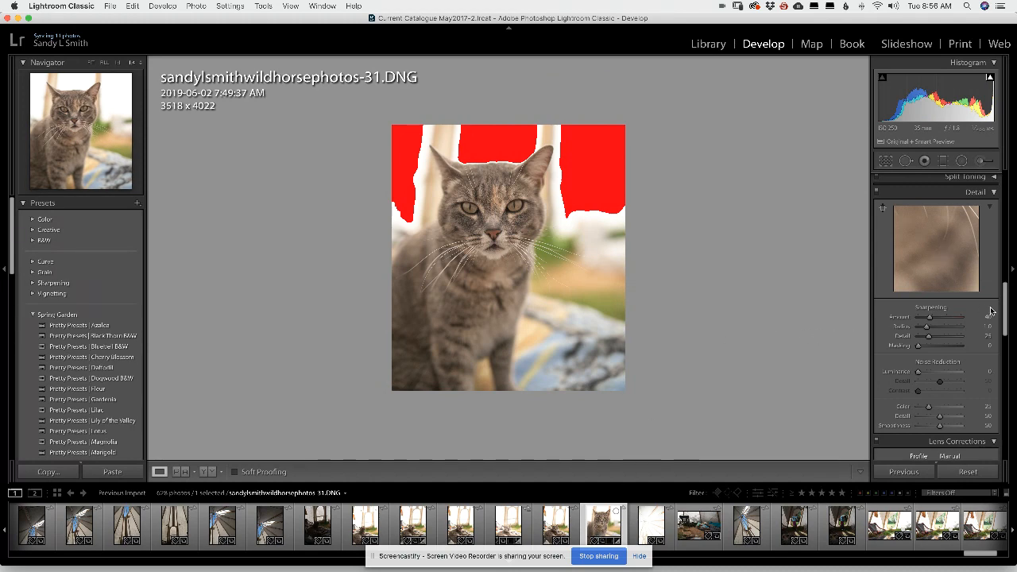
Step: Reset all develop settings on the upright cat portrait and raise Highlights to +100
drag(1005, 313, 999, 192)
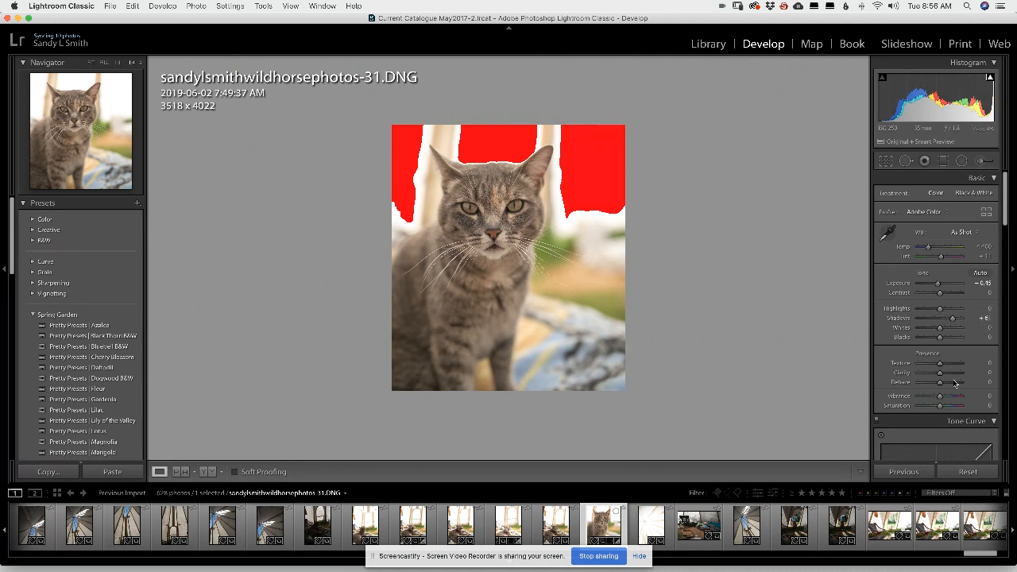
click(965, 472)
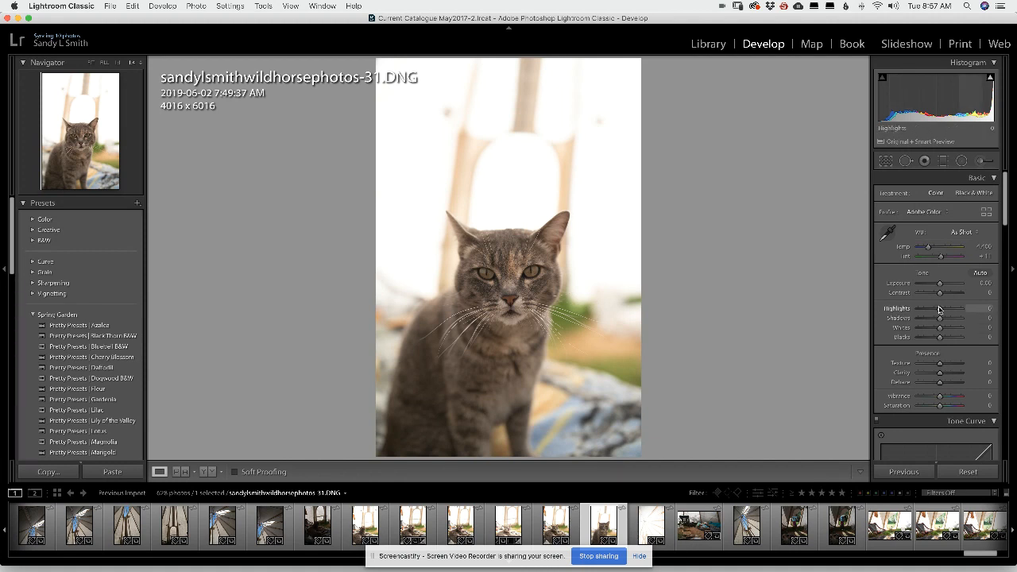
drag(938, 310, 980, 316)
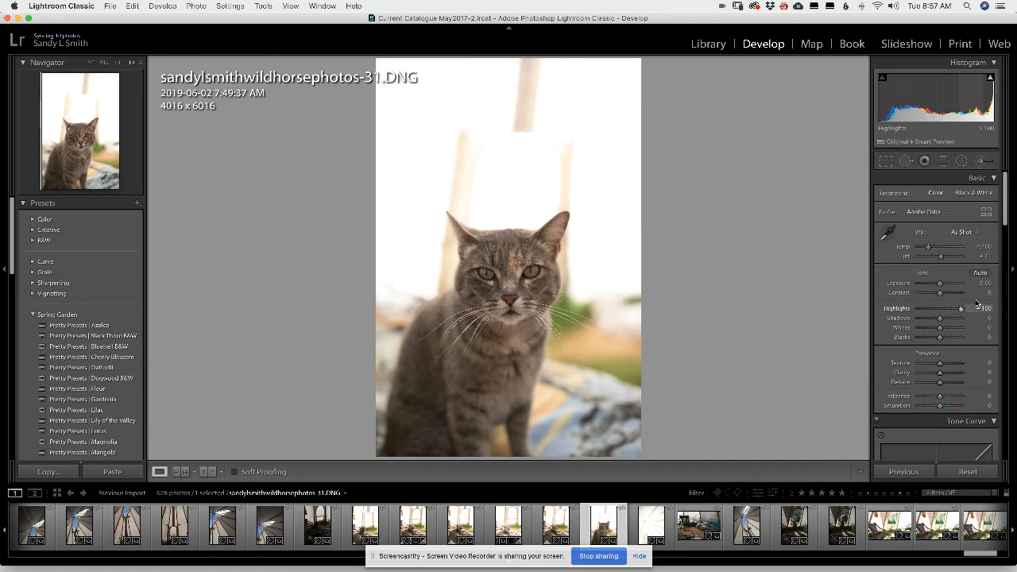
Step: Crop the portrait to about 3183 x 3657 pixels, trimming the empty background above the cat and framing its face and chest
click(886, 160)
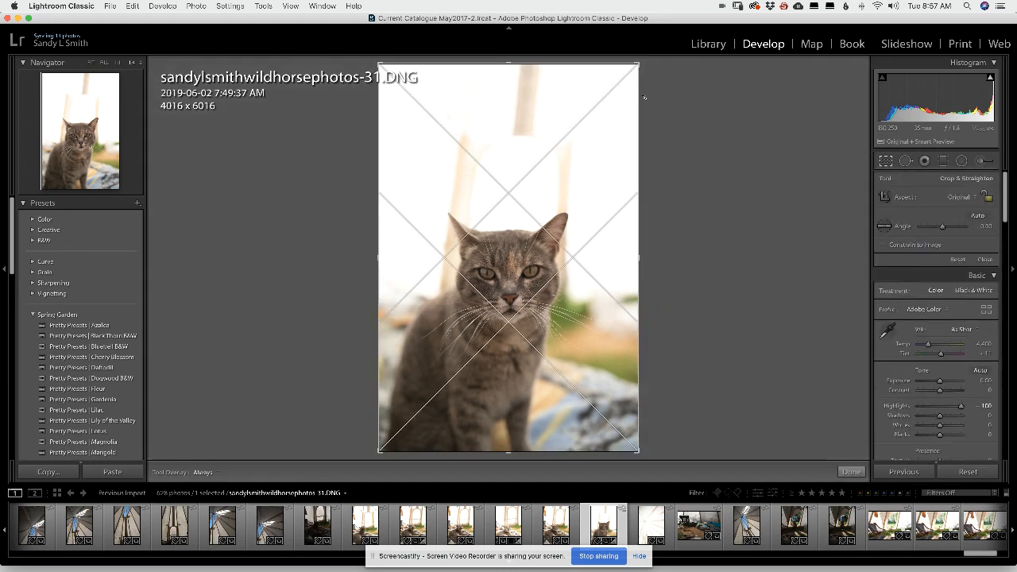
drag(639, 64, 655, 128)
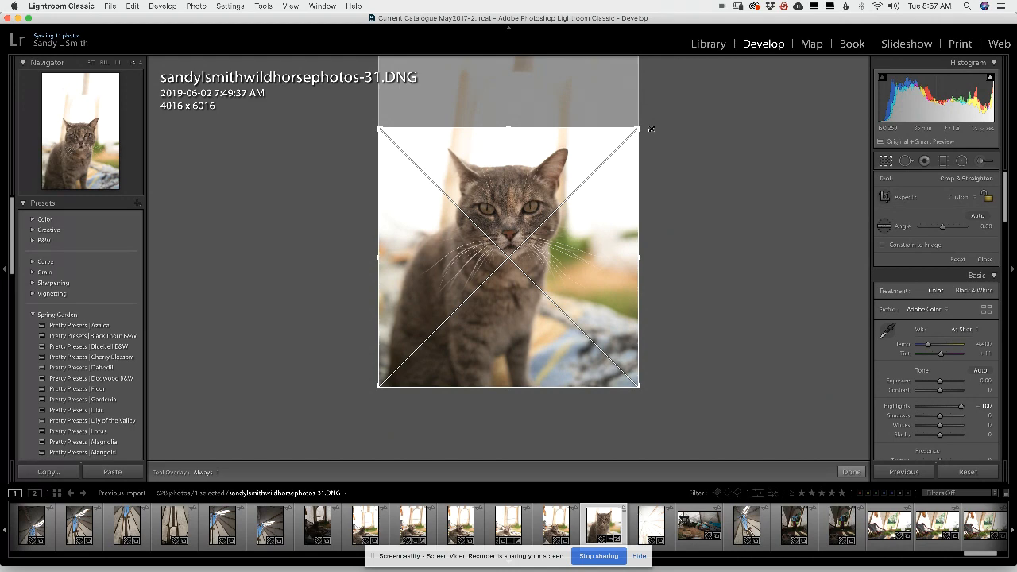
drag(639, 130, 619, 131)
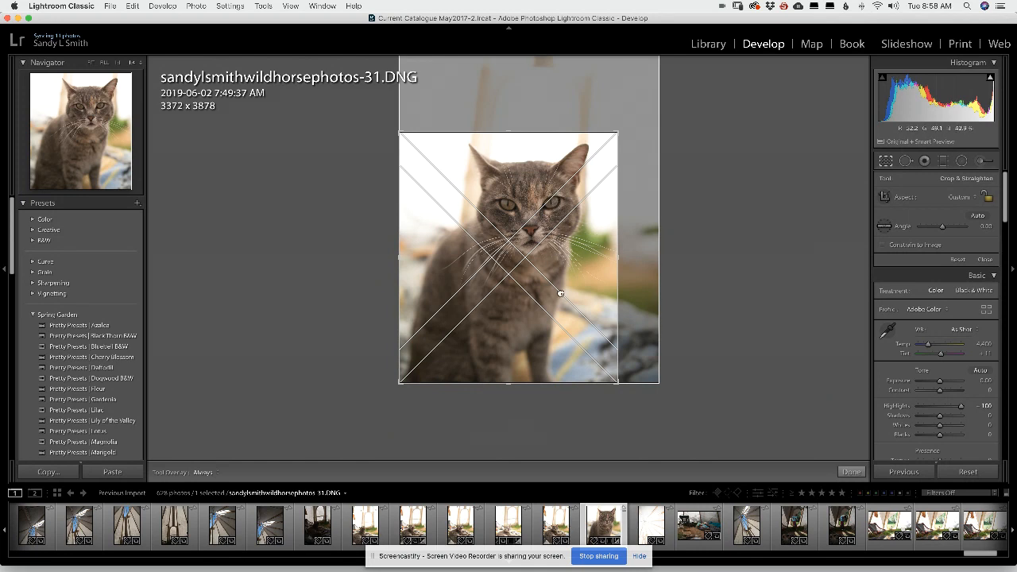
drag(580, 287, 463, 284)
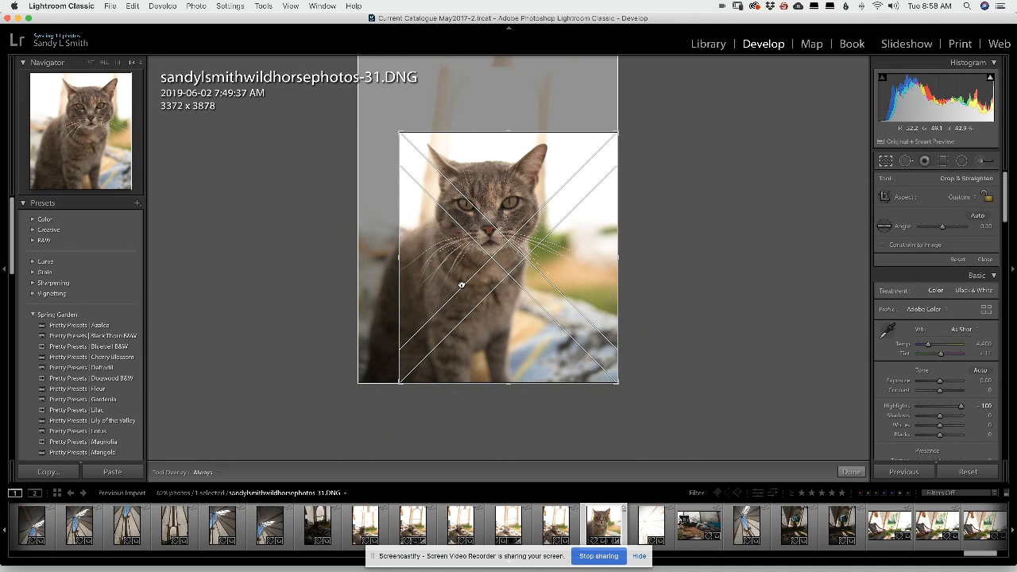
mouse_move(470, 282)
mouse_down()
mouse_move(603, 268)
mouse_move(481, 282)
mouse_up()
drag(491, 286, 580, 294)
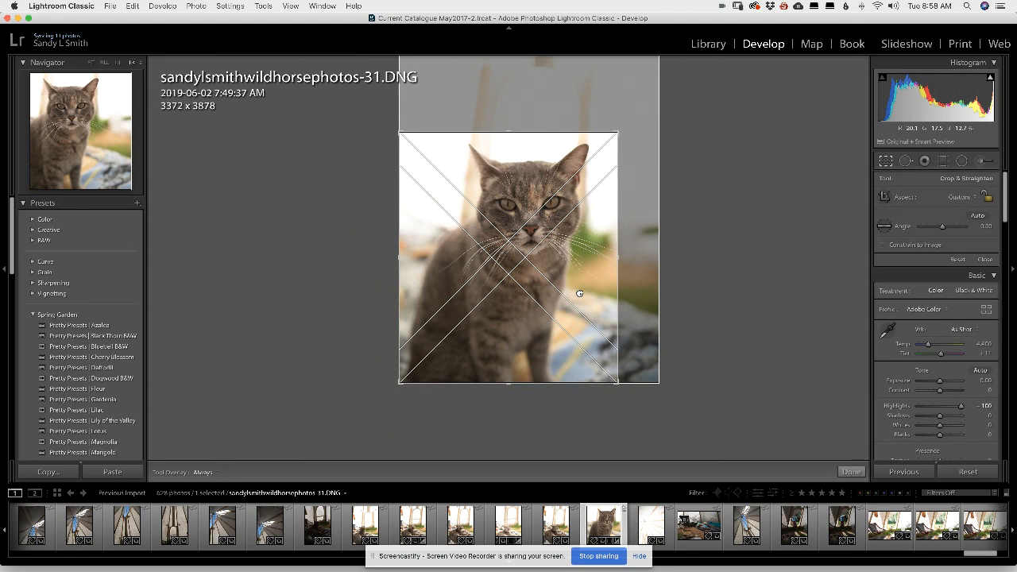
drag(579, 294, 469, 278)
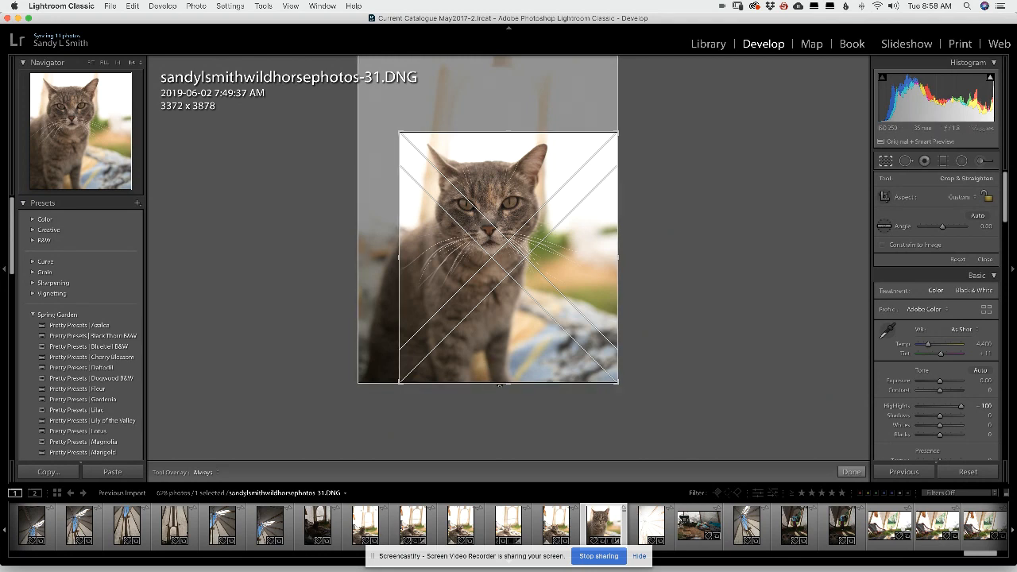
mouse_move(616, 383)
mouse_down()
mouse_move(595, 372)
mouse_move(610, 376)
mouse_up()
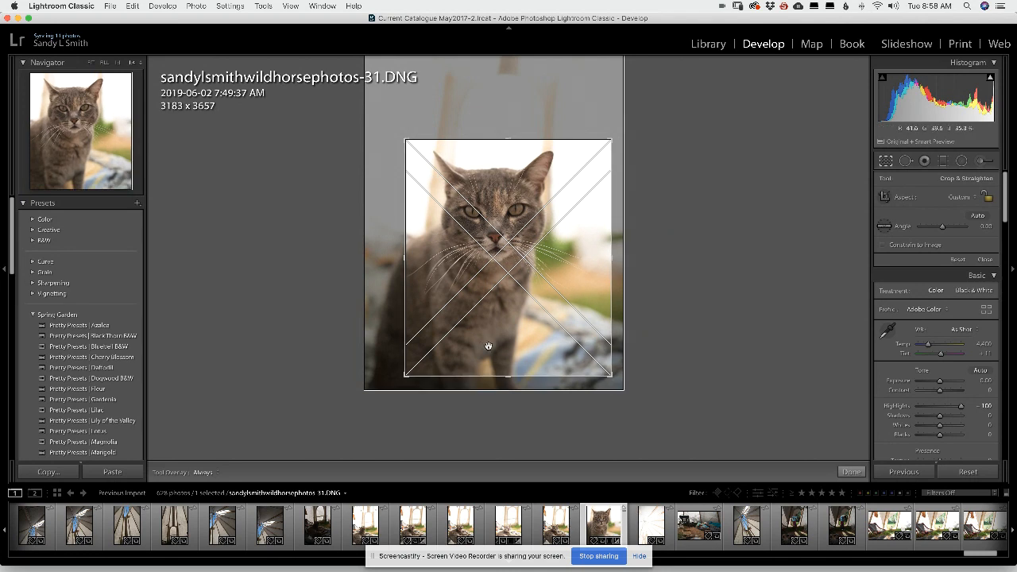
click(847, 472)
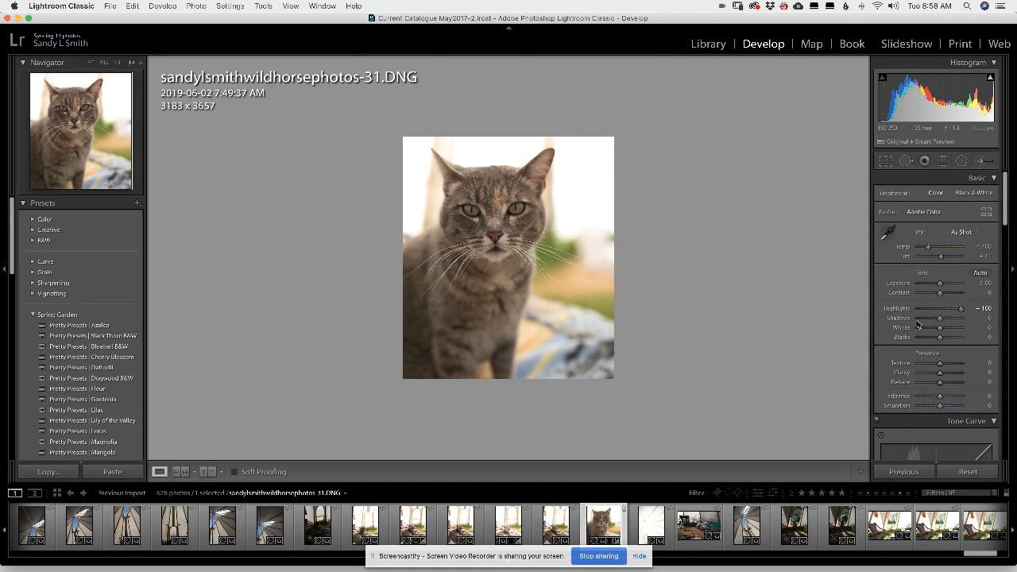
Step: Set Highlights to -6 and Shadows to +54 on the cropped portrait
drag(962, 310, 941, 322)
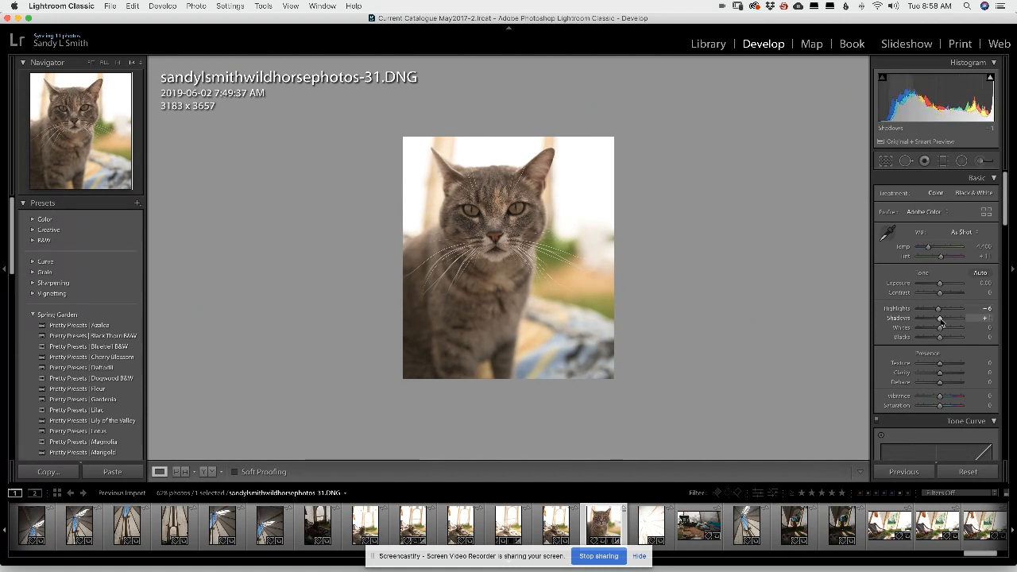
mouse_move(940, 318)
mouse_down()
mouse_move(972, 319)
mouse_move(943, 322)
mouse_move(952, 323)
mouse_up()
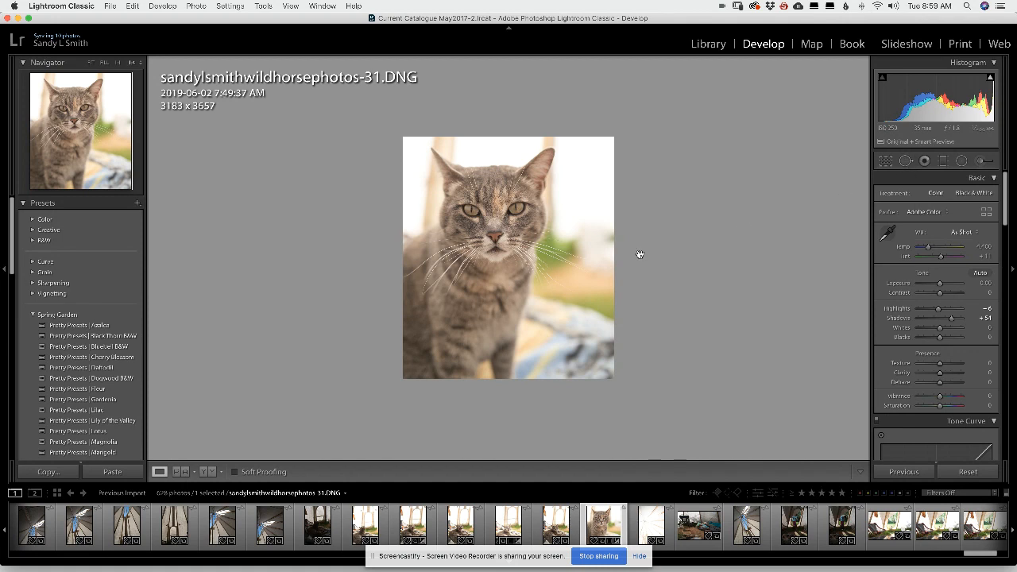
Step: Apply the last Pretty Presets Soft Vignette preset in the Spring Garden set, undo it to compare, and reapply it
scroll(82, 387, down, 1)
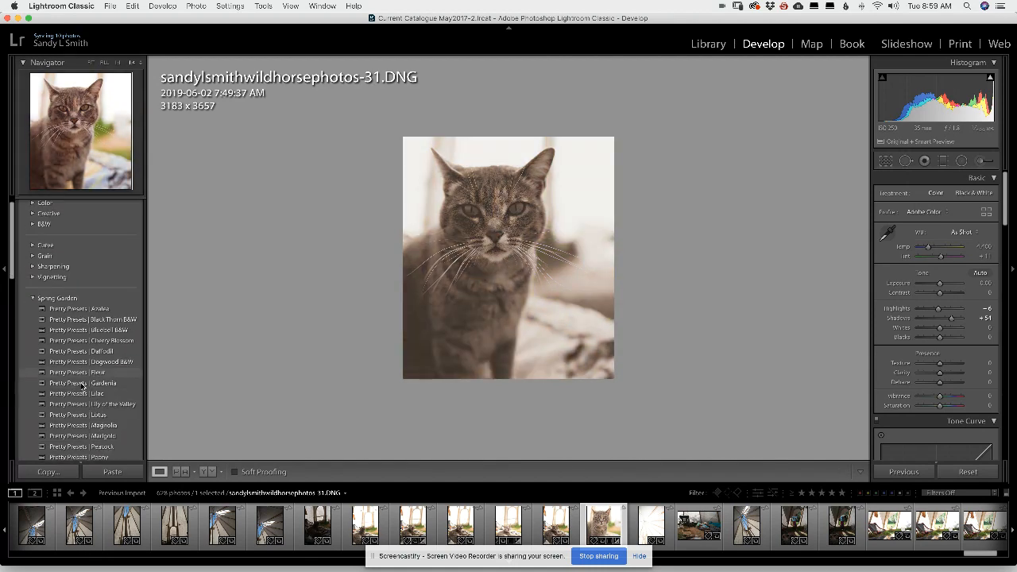
scroll(72, 381, down, 5)
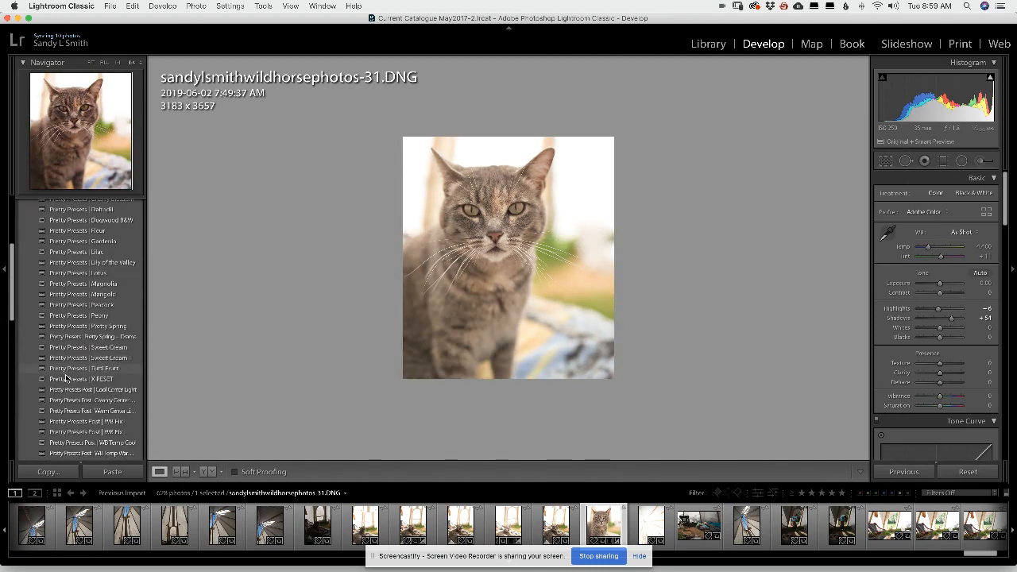
scroll(80, 394, down, 5)
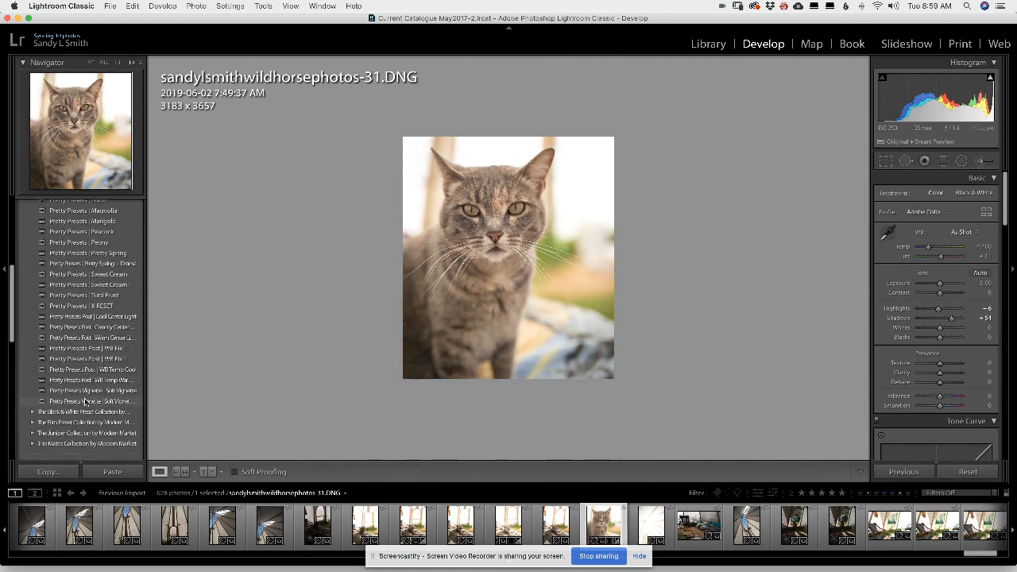
click(85, 401)
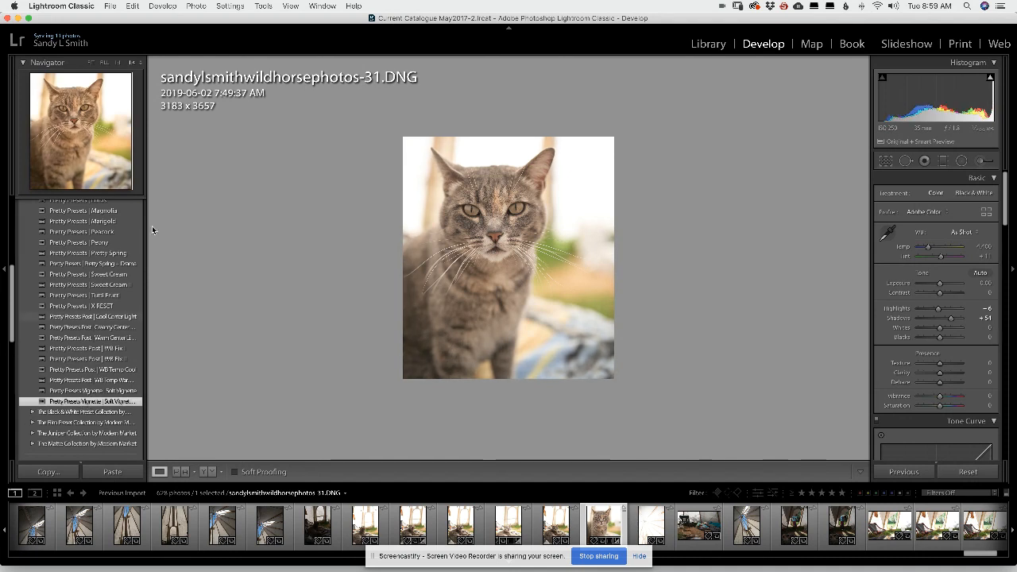
key(super+z)
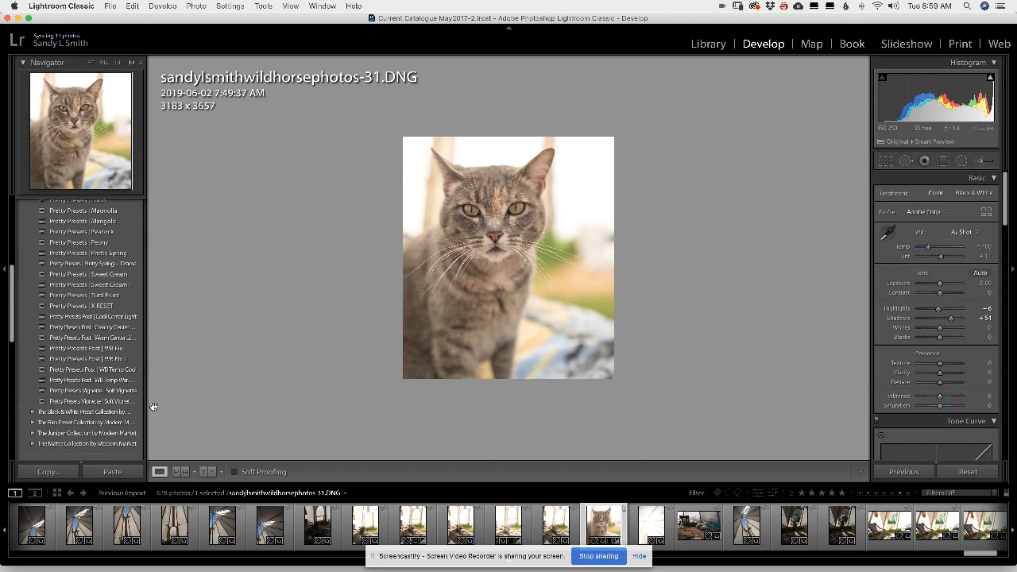
click(120, 403)
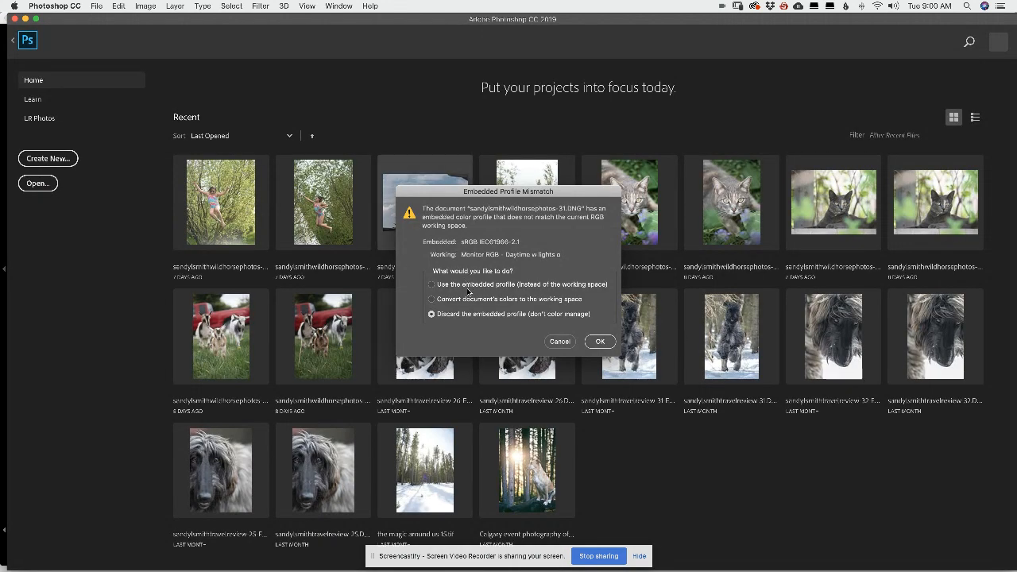
Step: Convert the photo's colours to the working space as it opens in Photoshop, and duplicate the Background layer
click(432, 300)
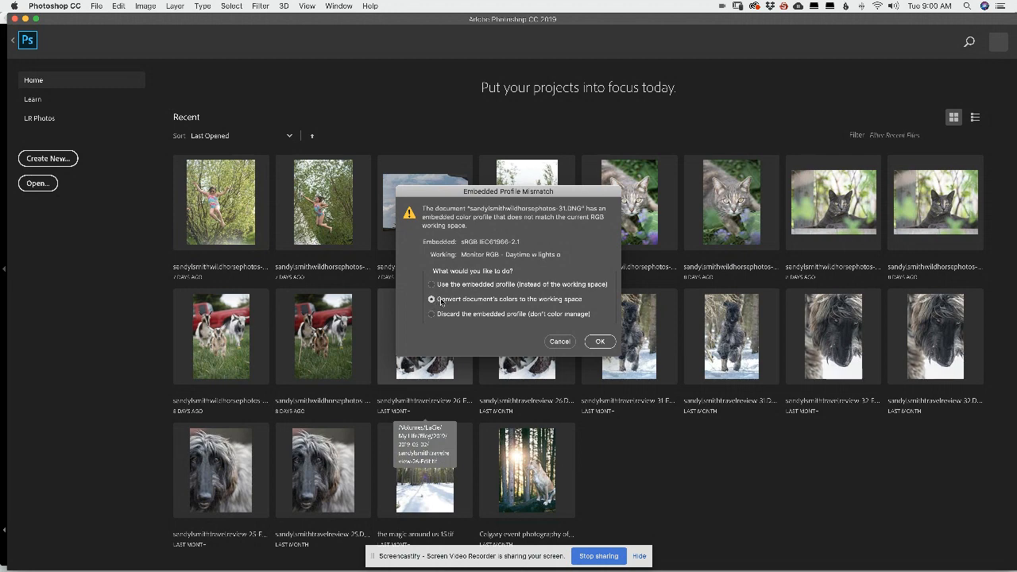
click(600, 341)
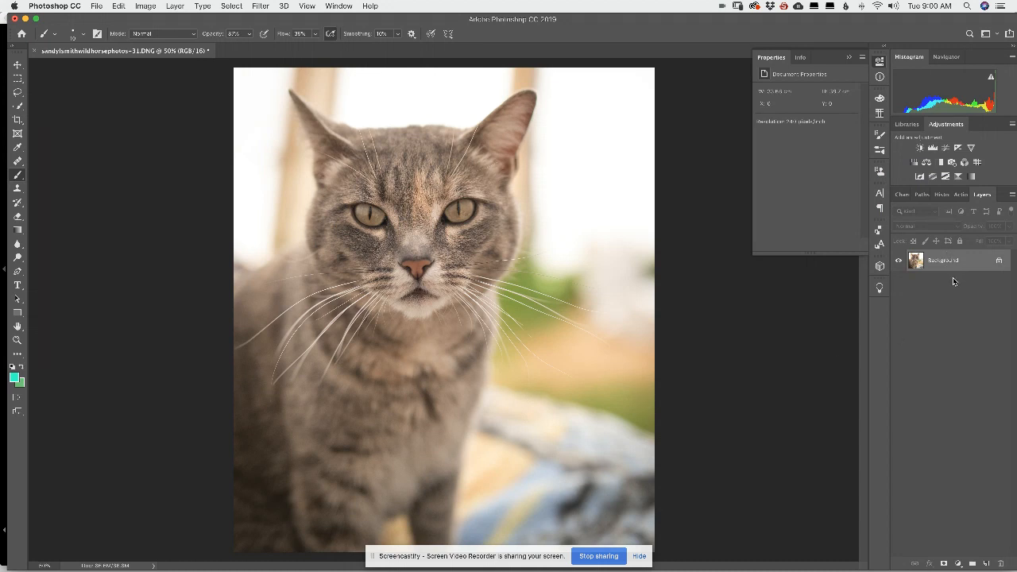
key(super+j)
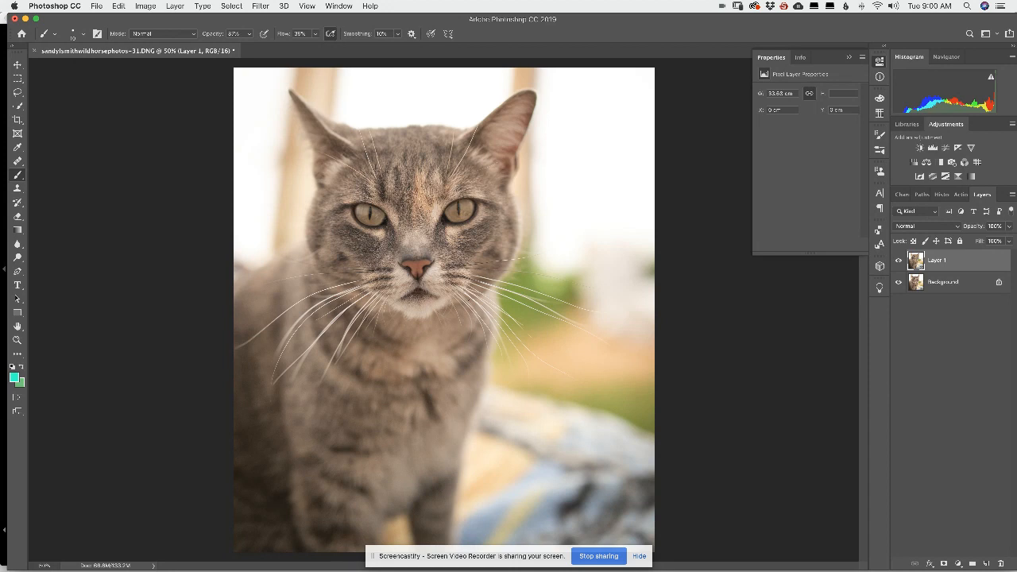
Step: Switch from the Brush to the Dodge tool for lightening areas of the duplicate layer
key(bracketright)
key(bracketright)
key(bracketright)
key(bracketright)
click(16, 258)
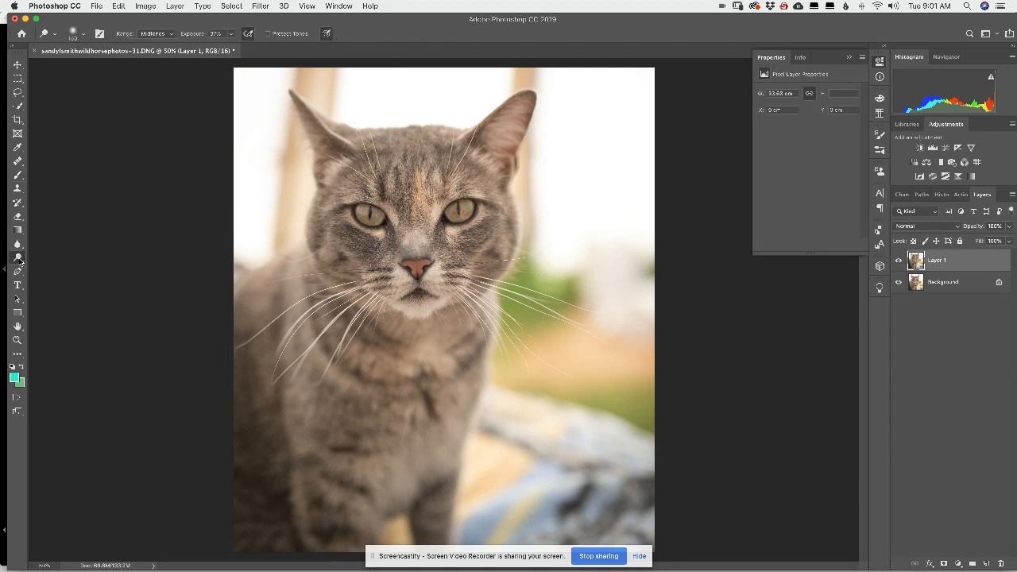
click(17, 258)
click(46, 256)
Step: Reduce the Dodge brush size so it fits inside the cat's irises
scroll(375, 230, up, 1)
scroll(375, 230, up, 5)
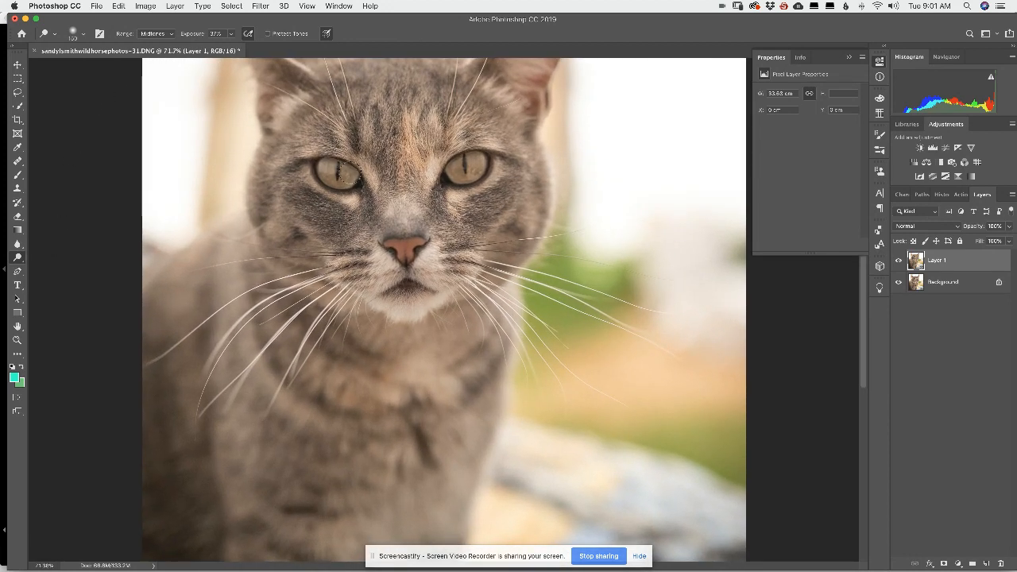
scroll(347, 175, up, 6)
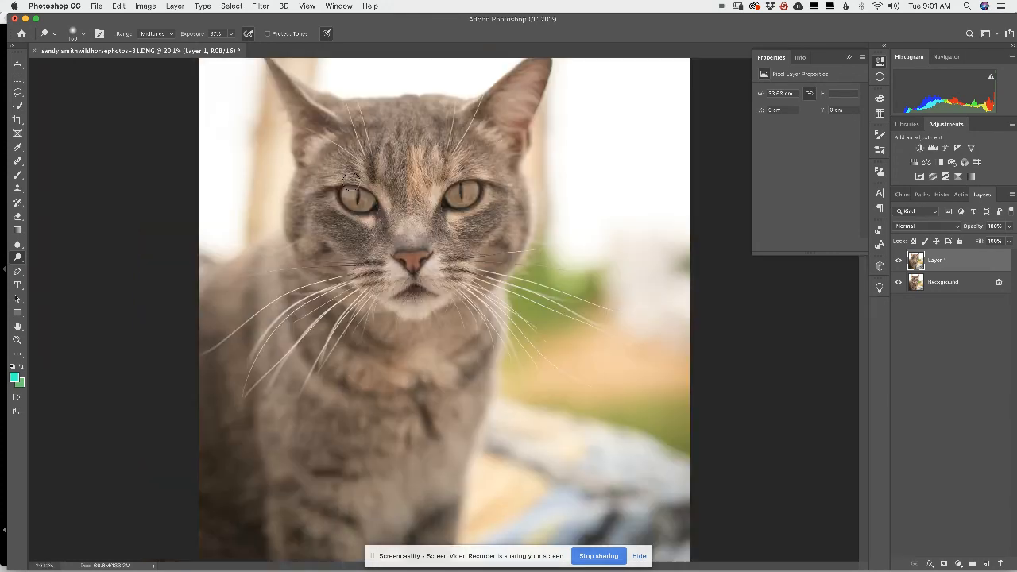
scroll(377, 243, down, 4)
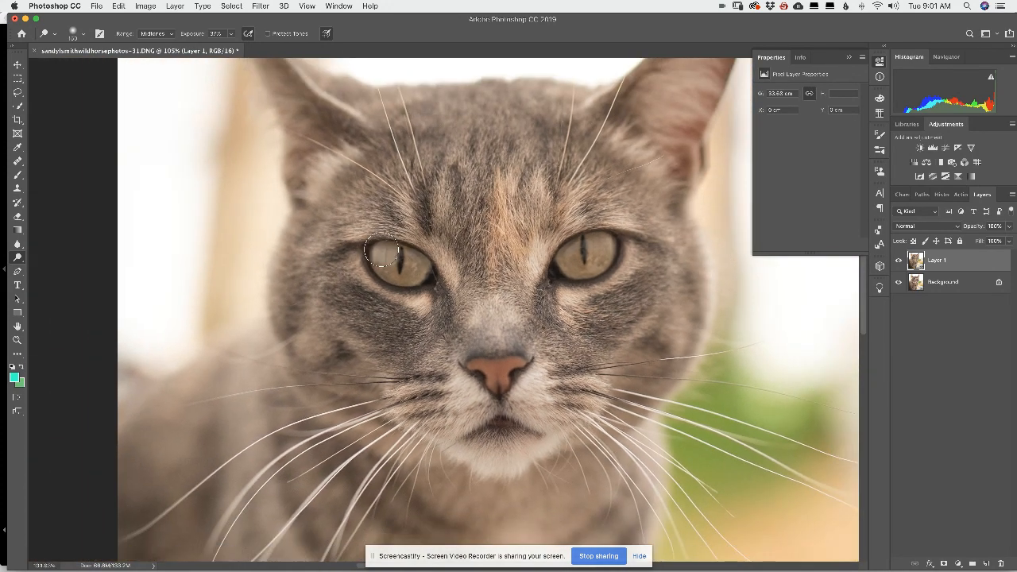
scroll(387, 257, down, 3)
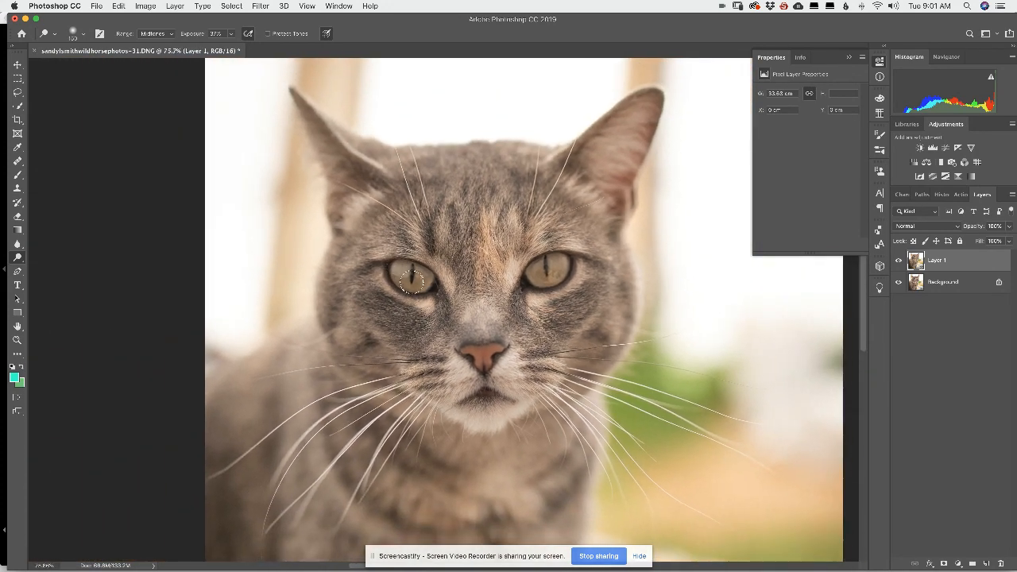
scroll(411, 280, down, 2)
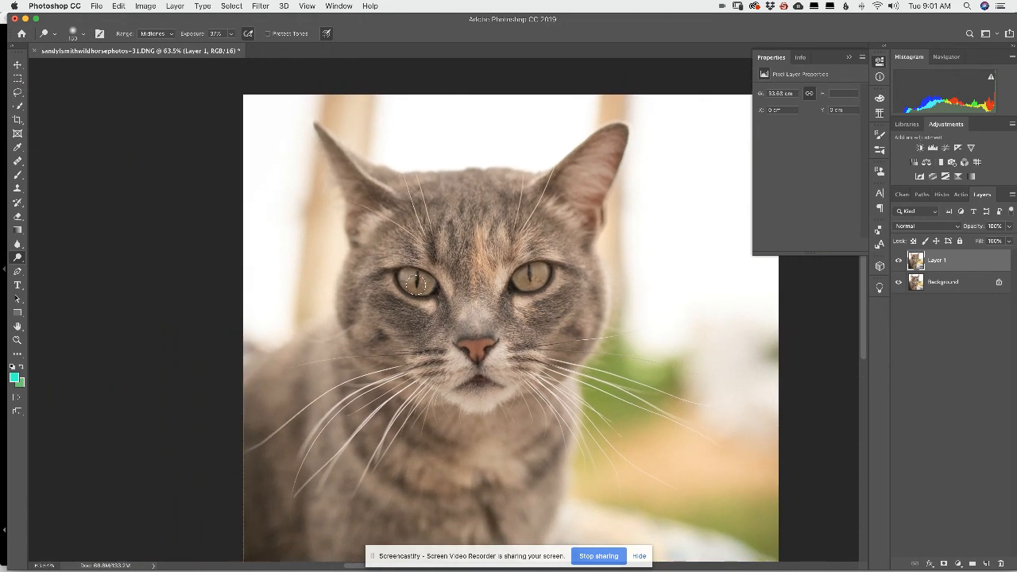
key(bracketleft)
key(bracketleft)
key(bracketleft)
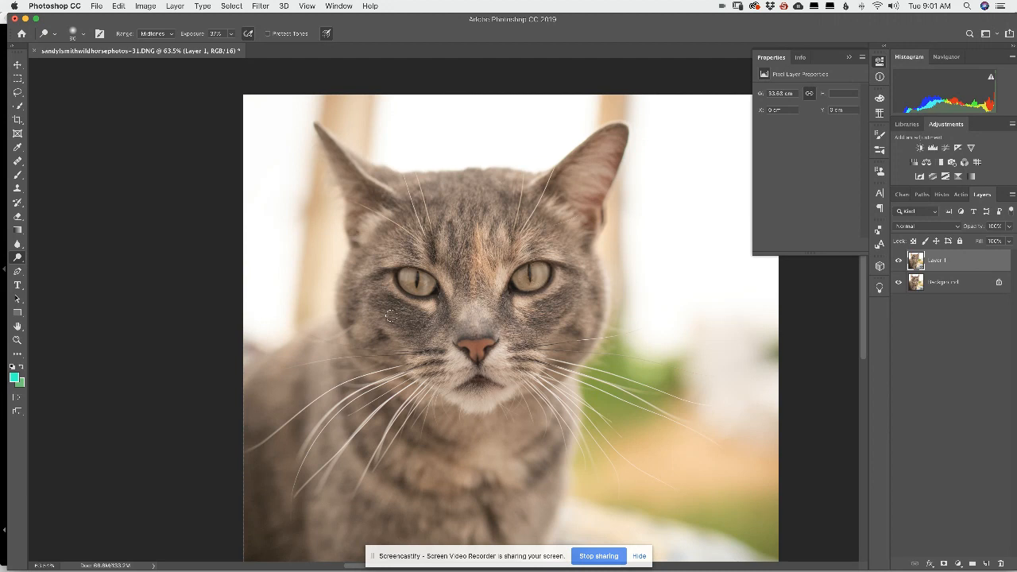
Step: Darken the rim of the cat's right eye using the Burn tool with a smaller brush and 10% exposure
right_click(18, 260)
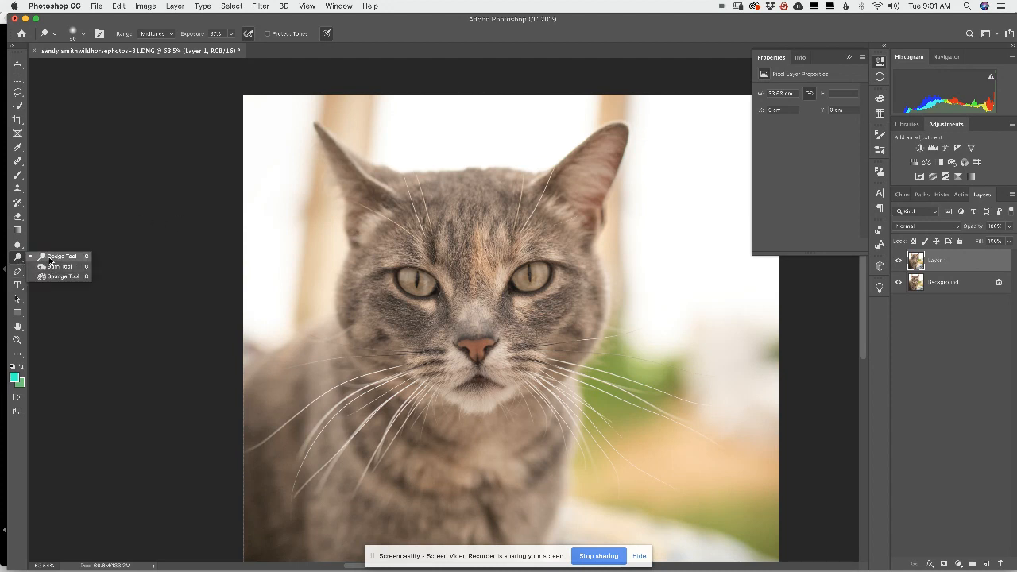
click(52, 266)
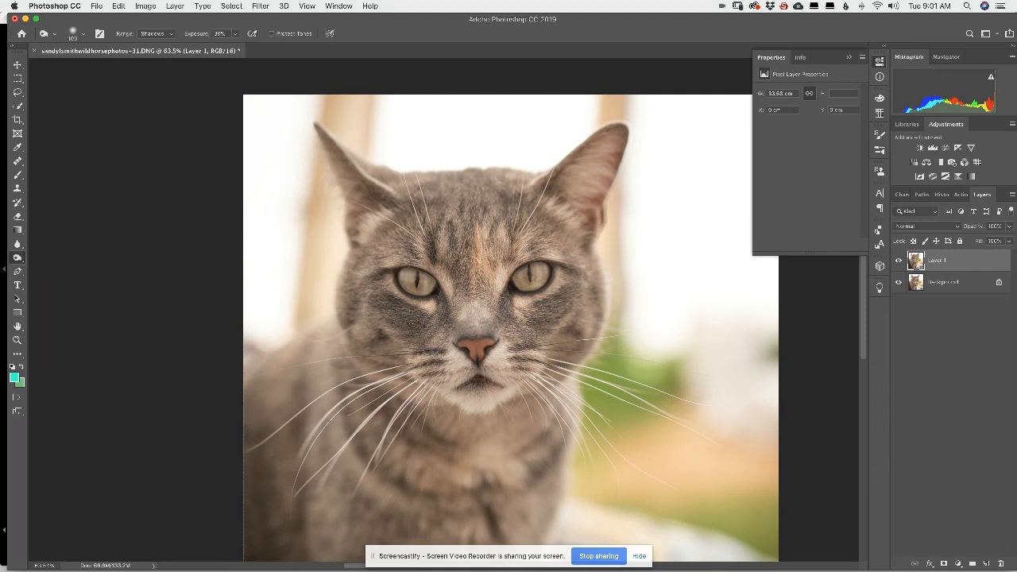
key(bracketleft)
key(bracketleft)
key(bracketleft)
click(235, 33)
drag(232, 53, 220, 55)
click(402, 290)
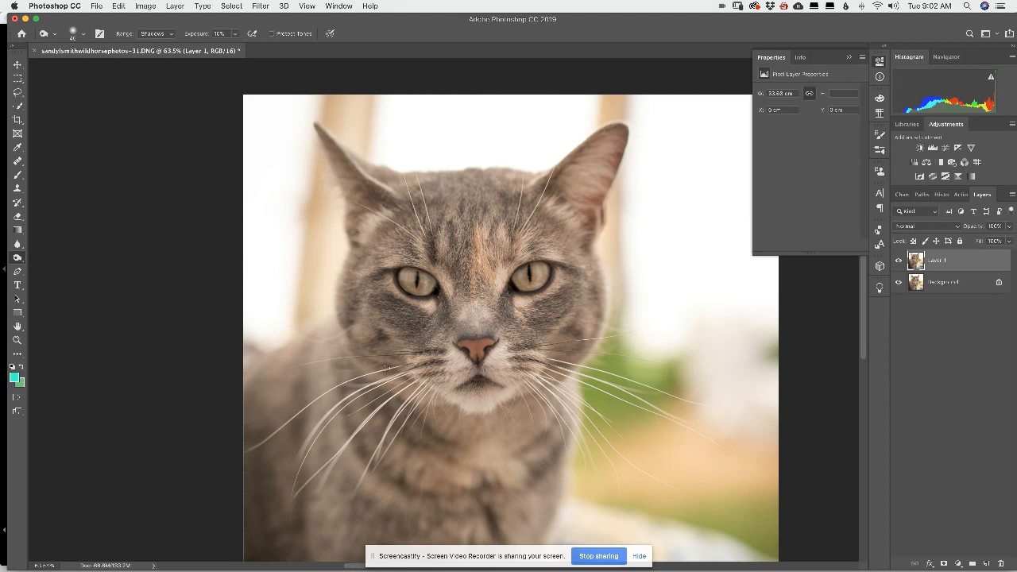
Step: Try to heal the spot beside the inner corner of the cat's eye with the Healing Brush
click(19, 163)
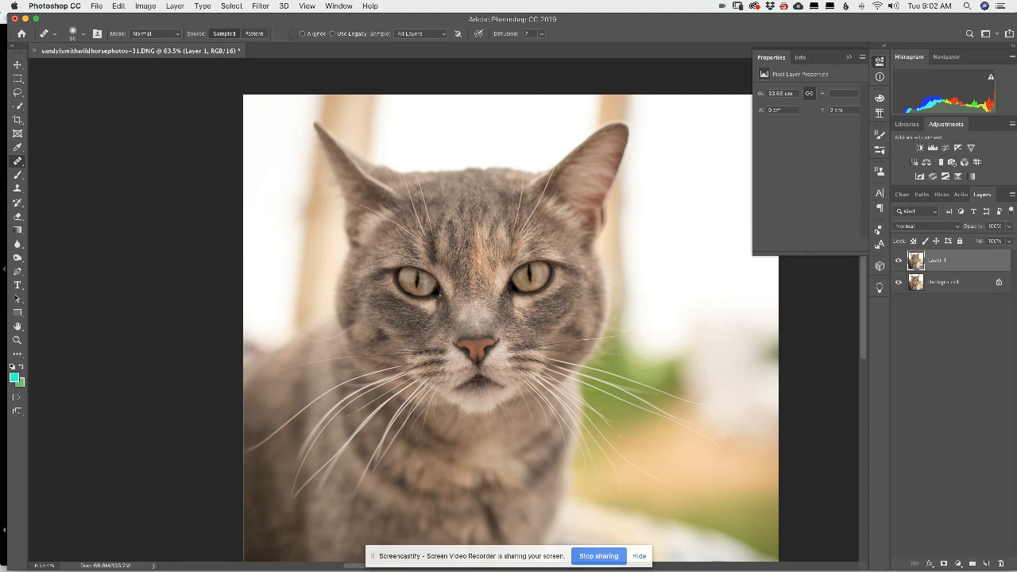
click(438, 296)
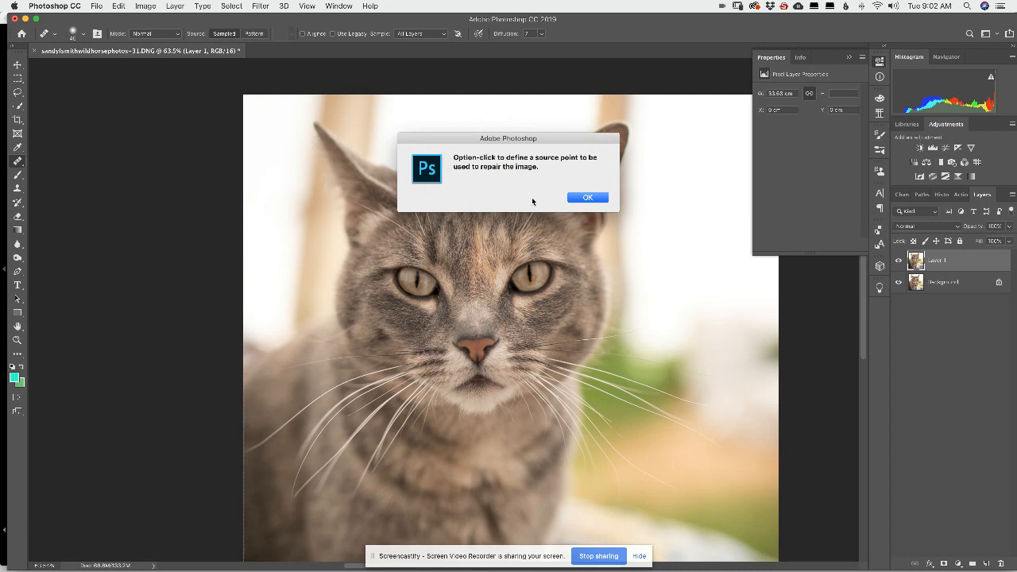
click(580, 198)
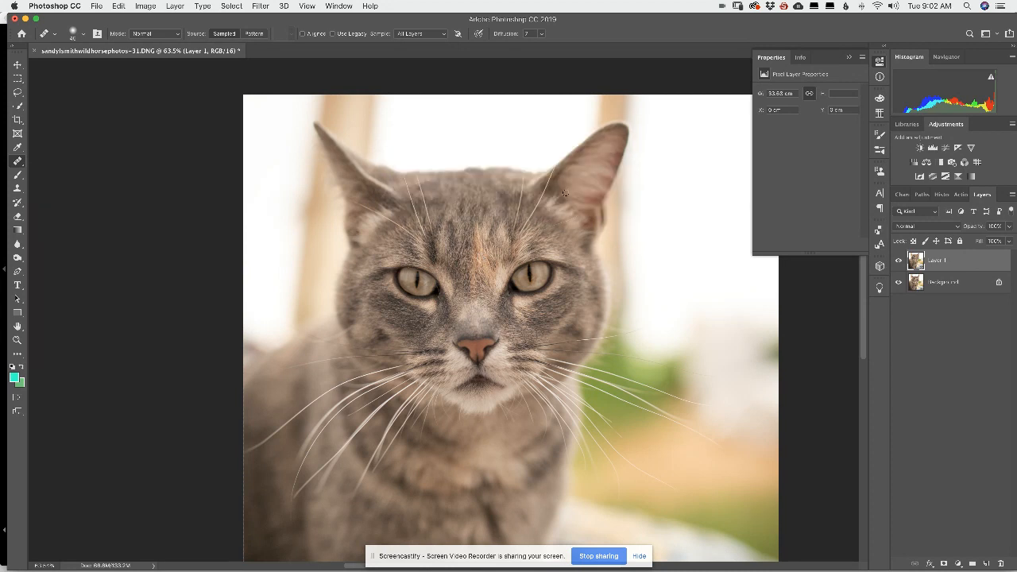
Step: Switch to the Spot Healing Brush and reduce its size for small blemishes around the cat's eyes
click(17, 162)
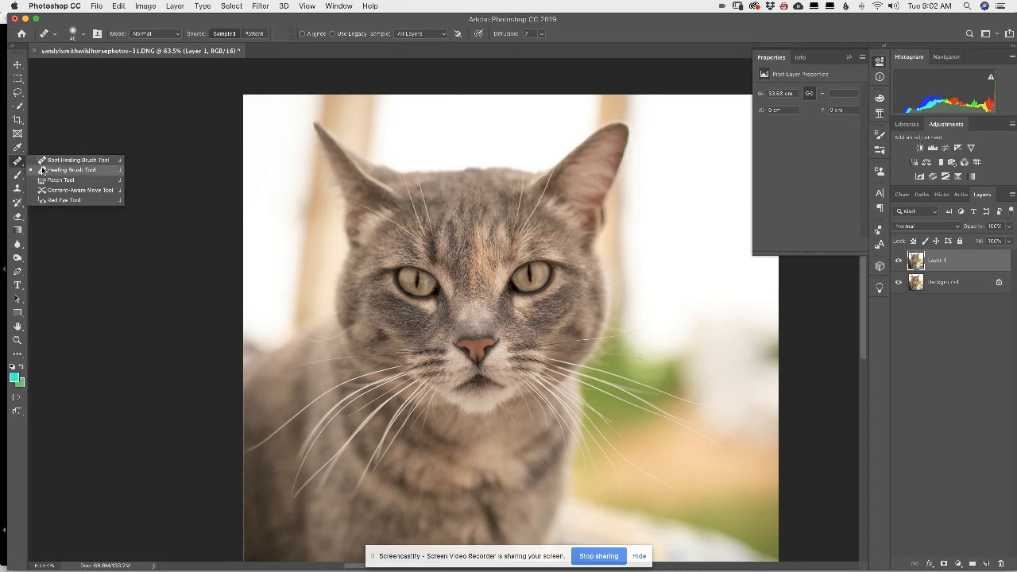
click(53, 161)
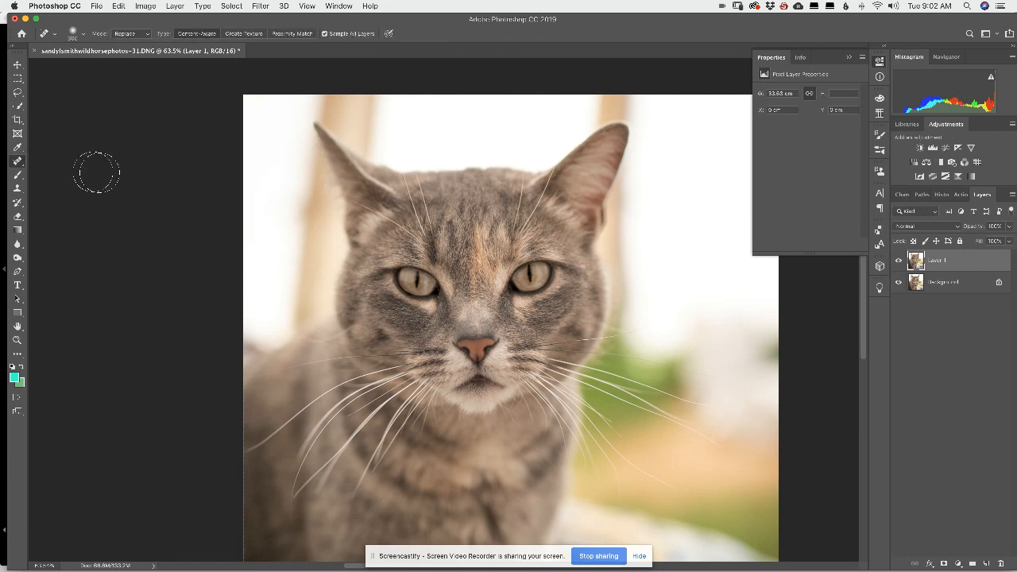
key(bracketleft)
key(bracketleft)
key(bracketleft)
key(bracketleft)
key(bracketleft)
key(bracketleft)
key(bracketleft)
key(bracketleft)
key(bracketleft)
Step: Compare the cat portrait with and without the retouched Layer 1, including at a zoomed-out view of the whole photo
click(898, 263)
click(899, 264)
click(900, 263)
click(899, 263)
scroll(840, 346, down, 5)
click(898, 262)
click(898, 263)
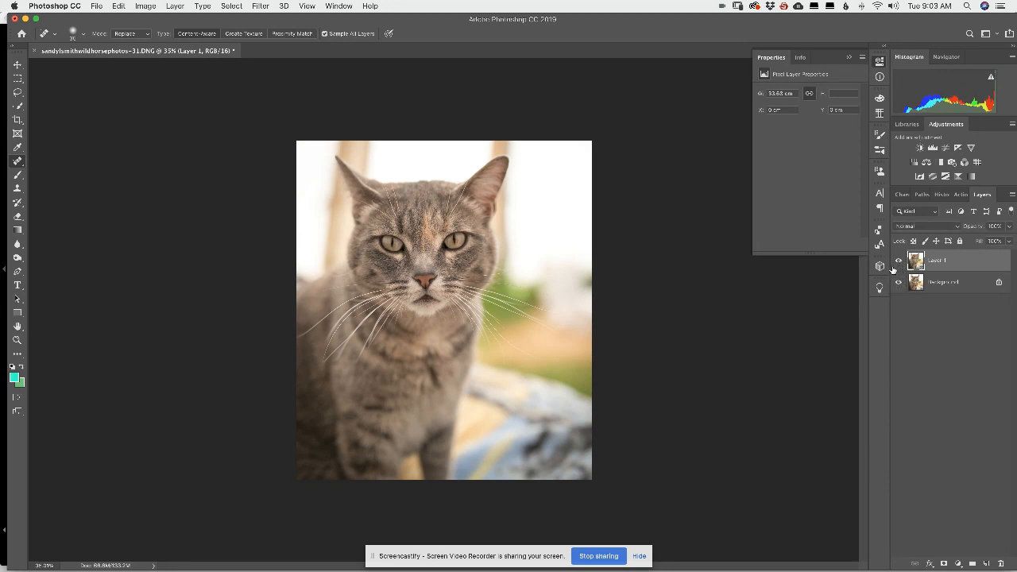
click(899, 263)
click(898, 264)
Step: Refresh the histogram from uncached data and save the retouched cat portrait
click(992, 79)
click(94, 6)
click(110, 104)
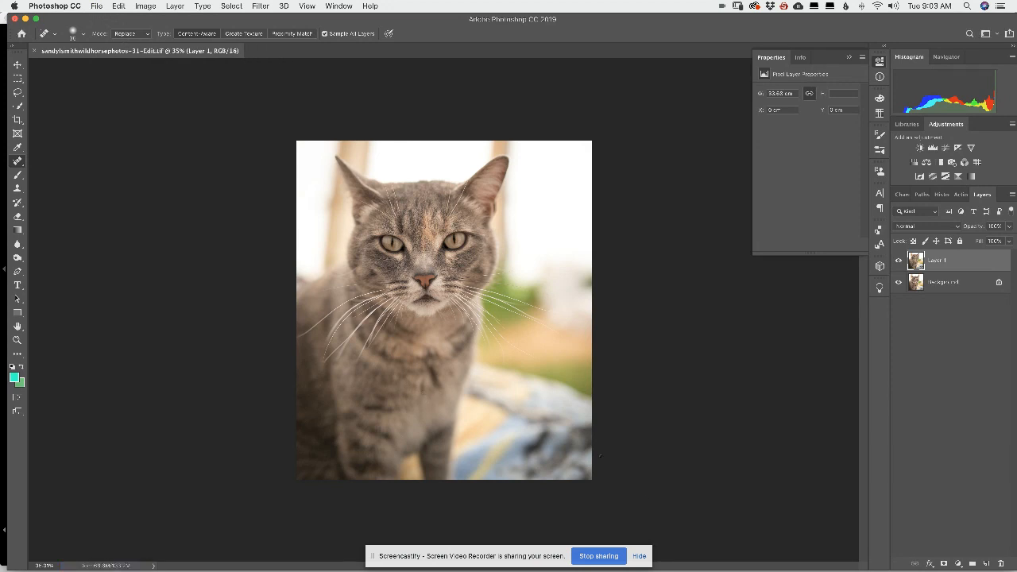
Step: Switch to Lightroom Classic and reset all develop settings of the original cat photo ending in -31.DNG
mouse_move(655, 566)
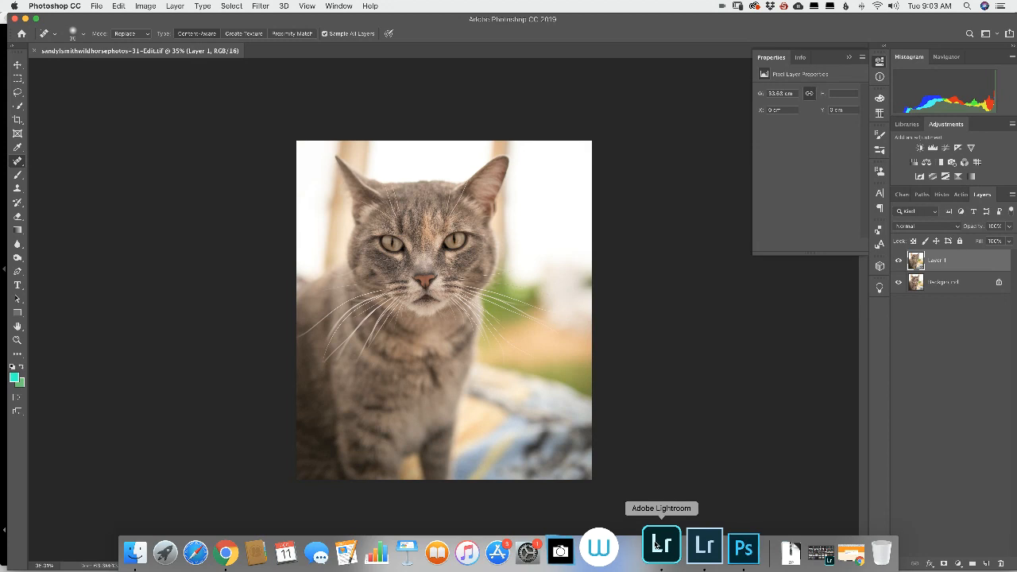
click(677, 544)
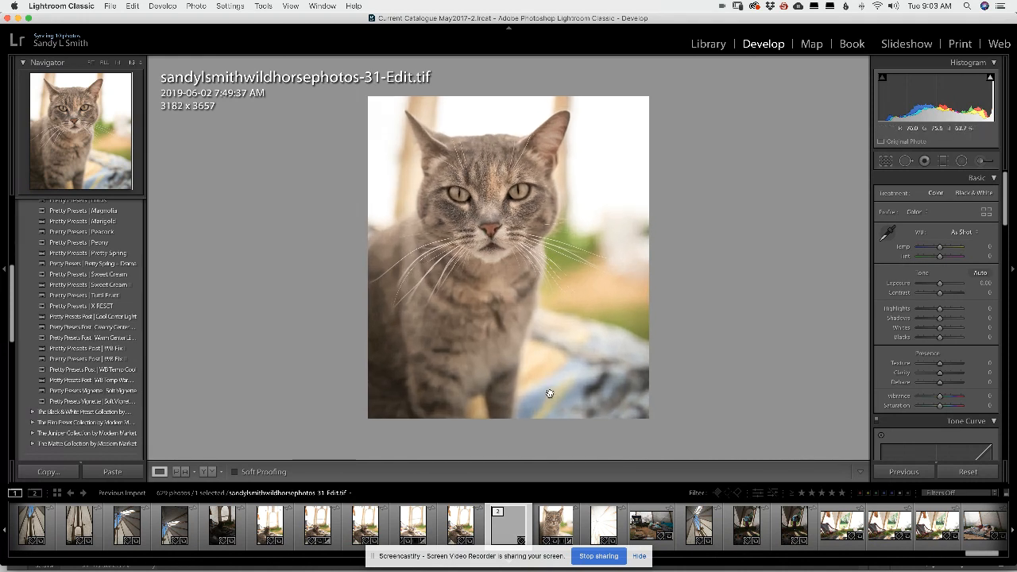
click(550, 516)
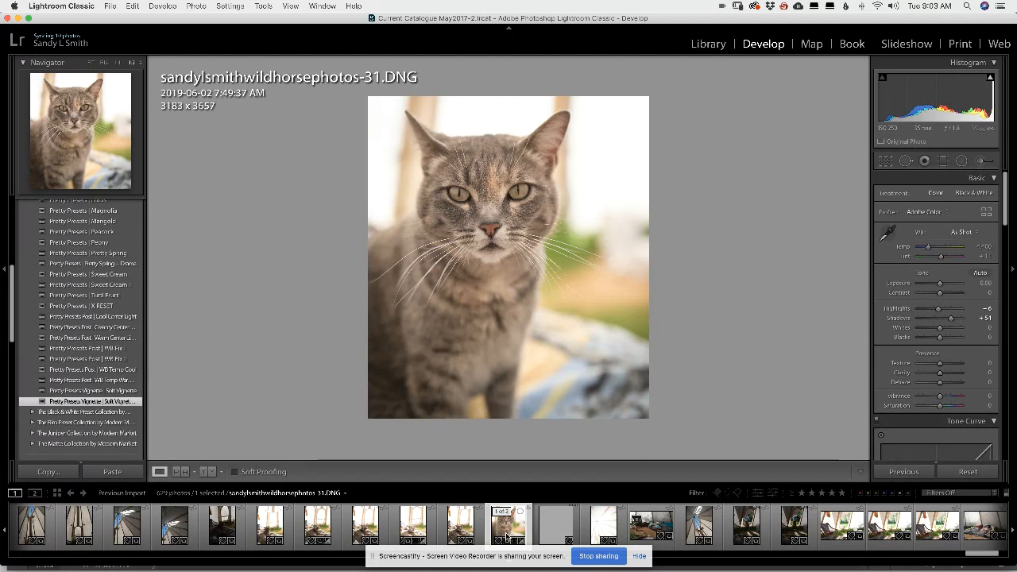
click(507, 538)
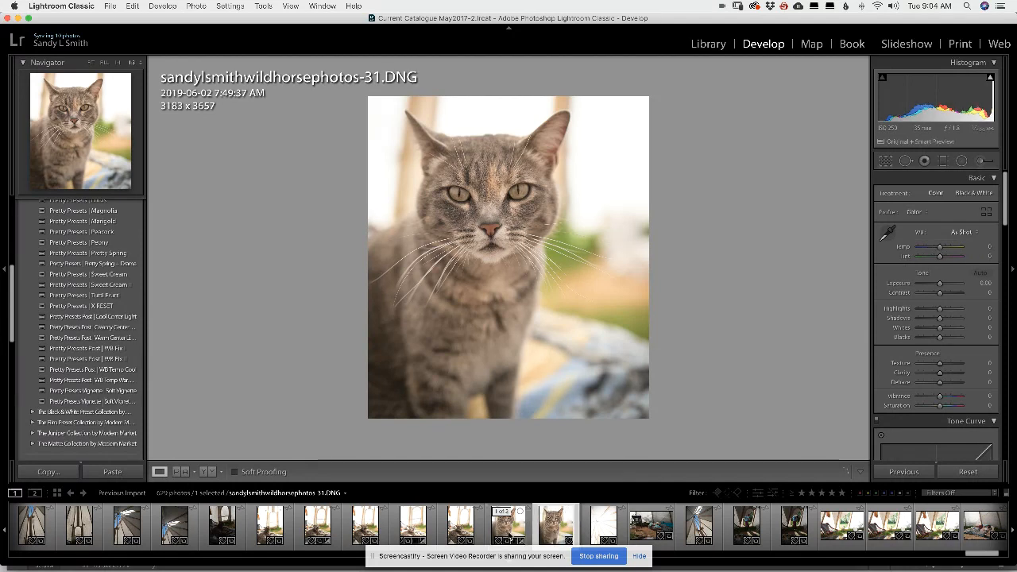
scroll(508, 537, left, 1)
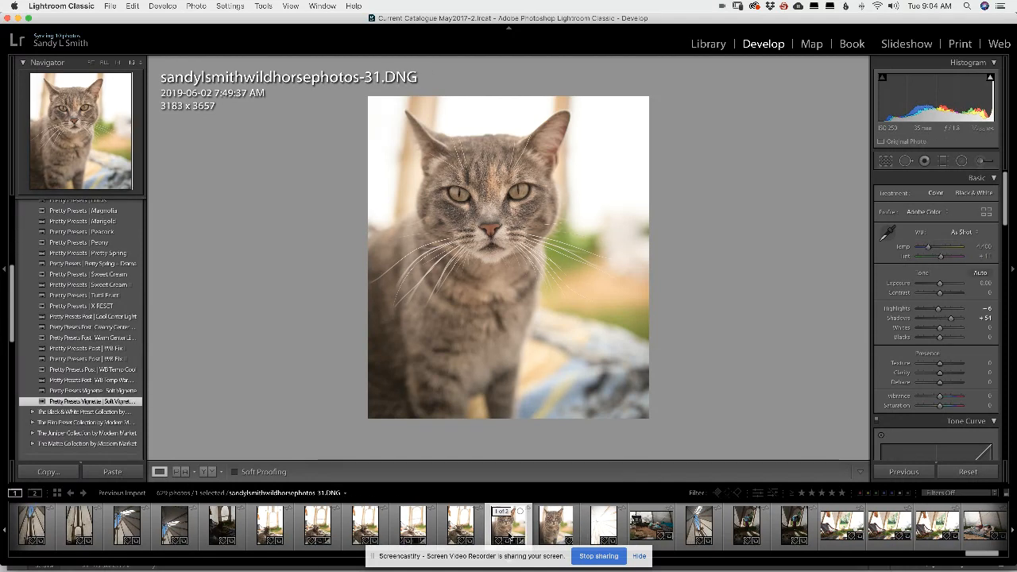
click(968, 472)
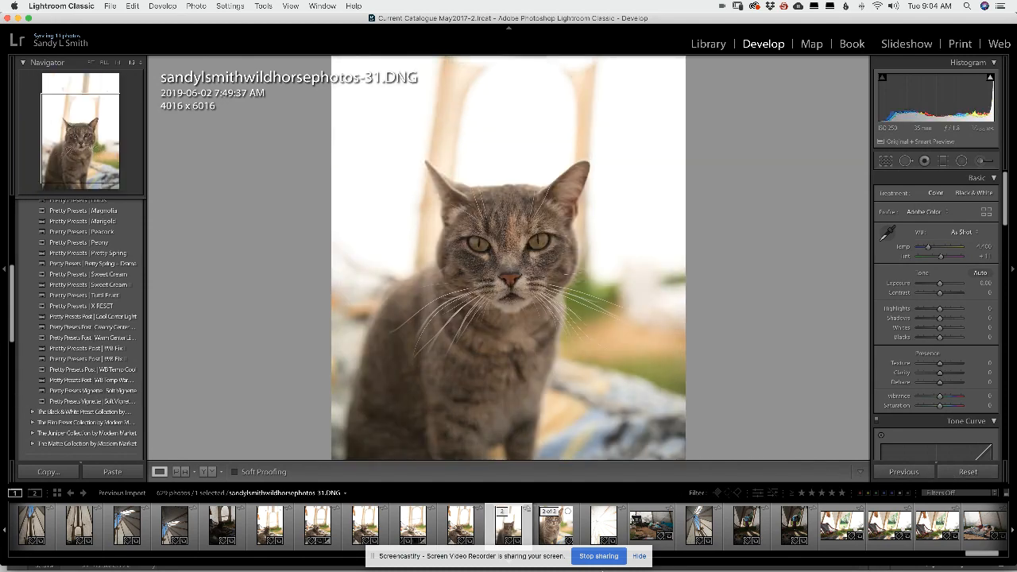
Step: Compare the reset -31.DNG original with the finished -31-Edit.tif version of the cat portrait
key(Right)
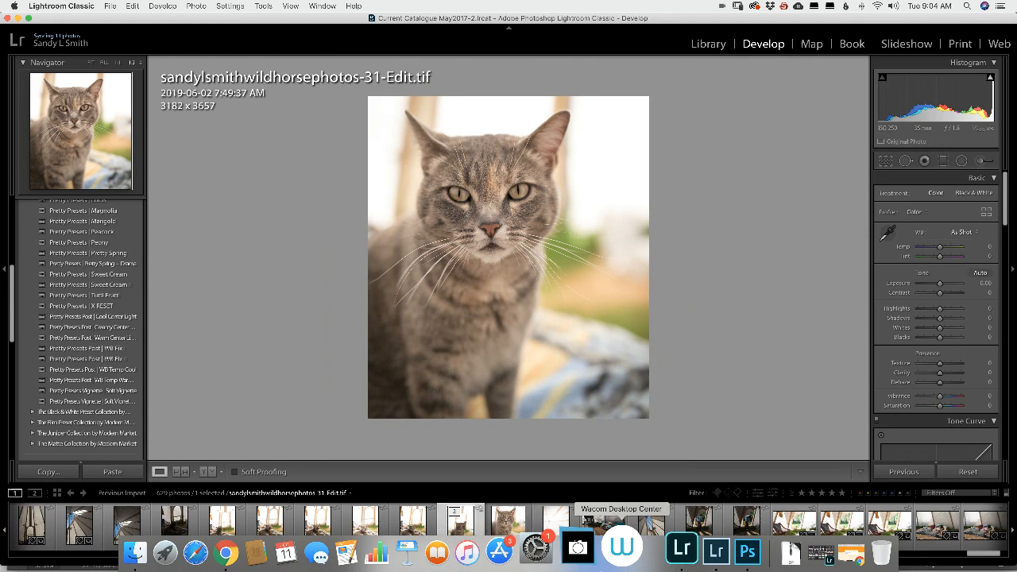
key(Left)
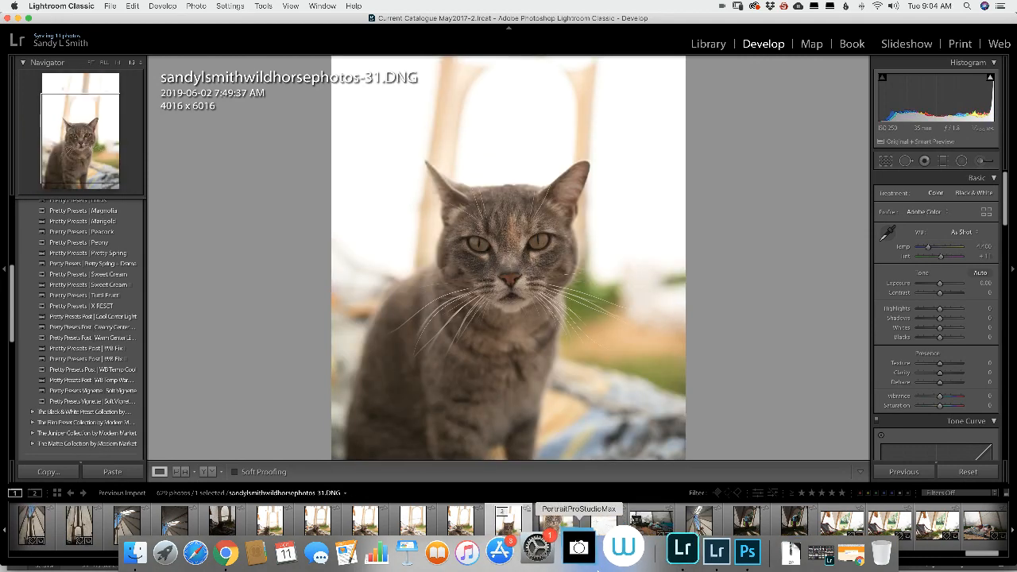
key(Right)
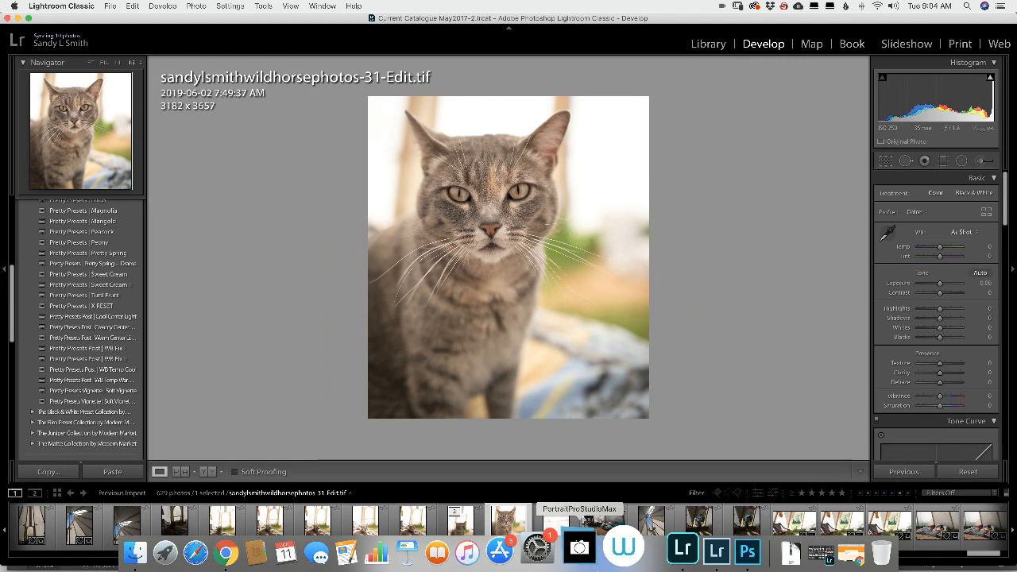
key(Left)
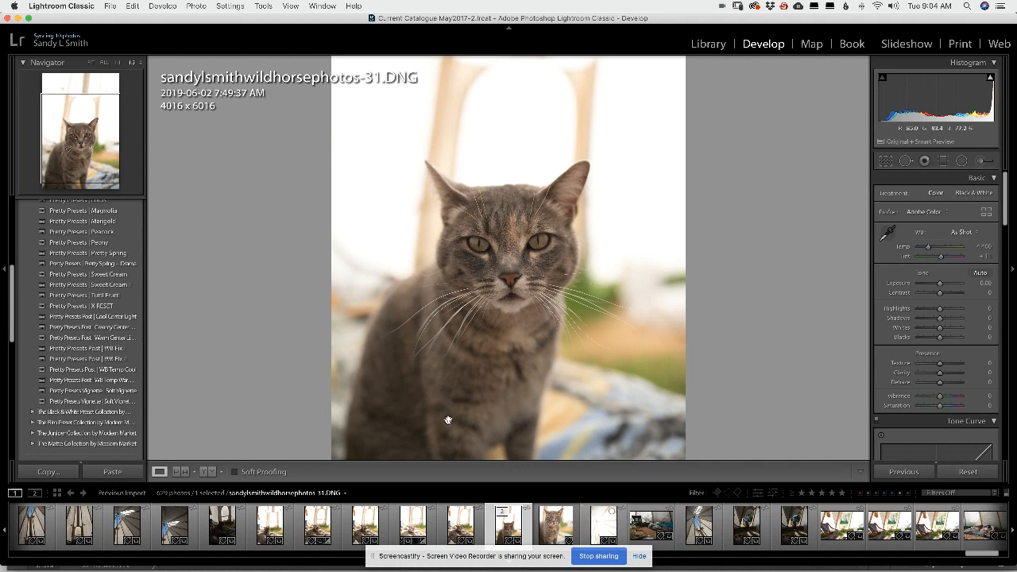
key(Right)
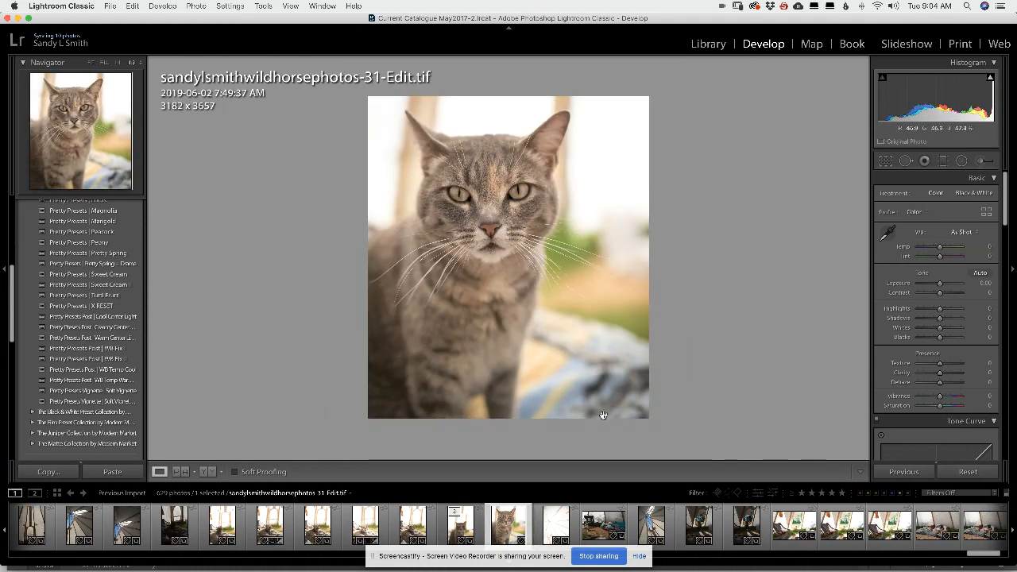
Step: Browse back through the imported photos and view the tepee shots ending in -8.DNG and -9.DNG
scroll(350, 529, left, 5)
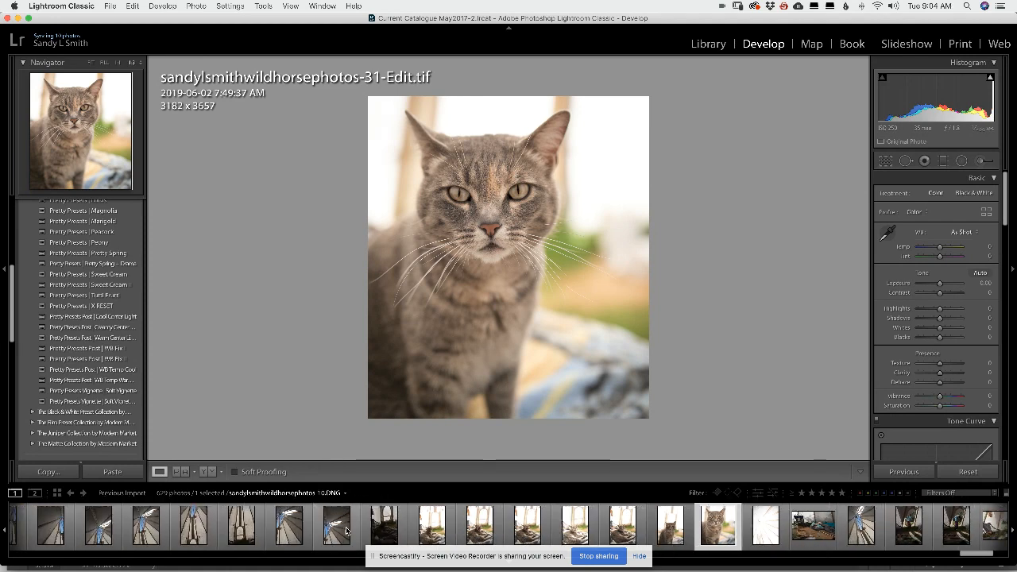
scroll(374, 528, left, 2)
click(449, 527)
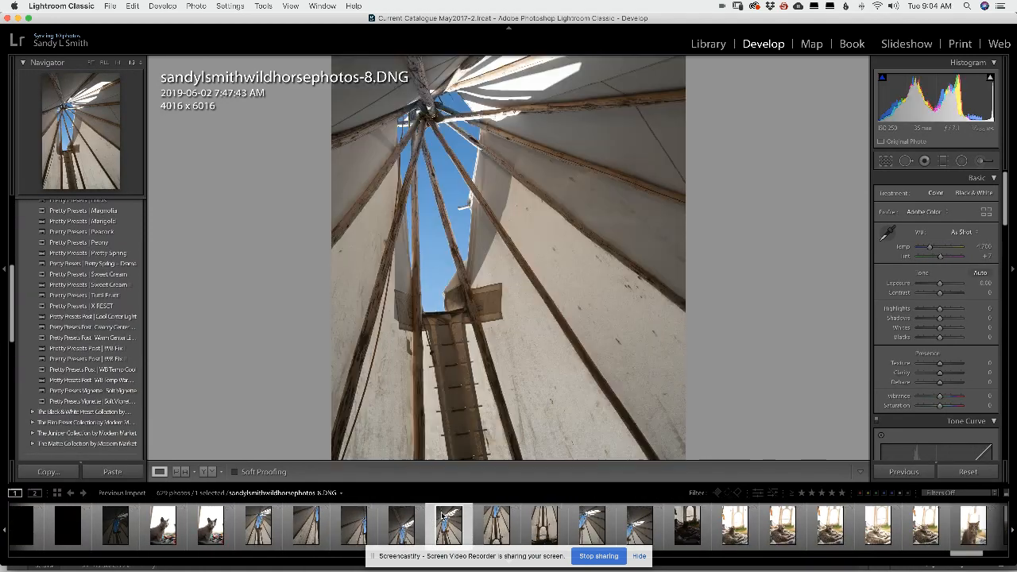
key(Right)
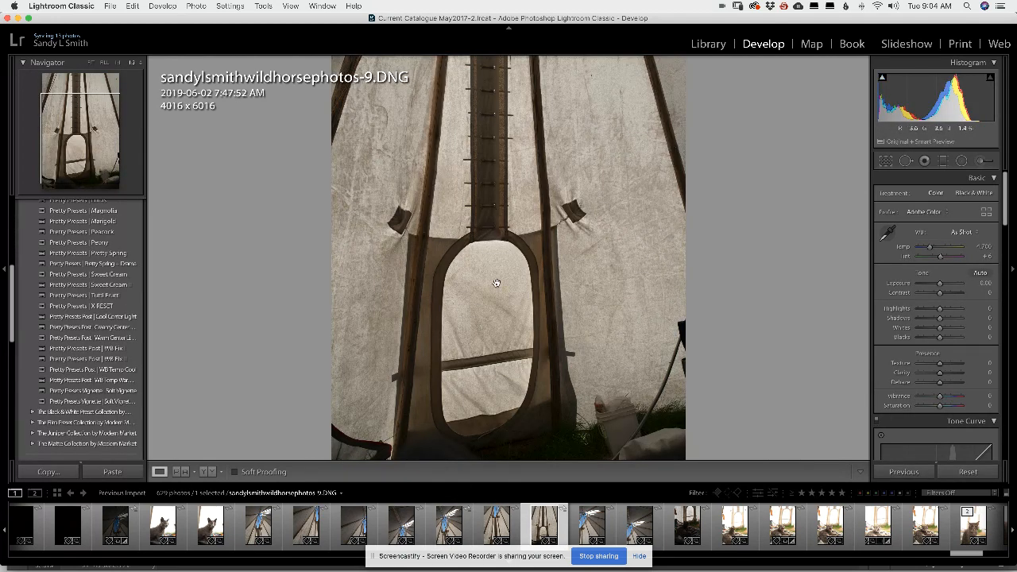
click(459, 541)
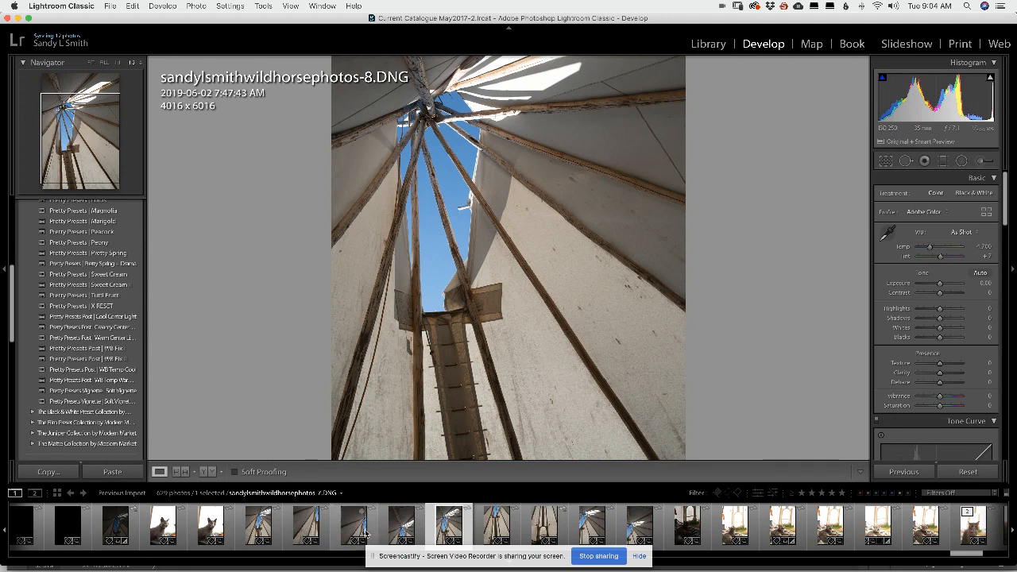
Step: Find the resting goat portraits, view the ones ending in -481.DNG and -472.DNG, and check the second goat's face close up
scroll(362, 533, left, 10)
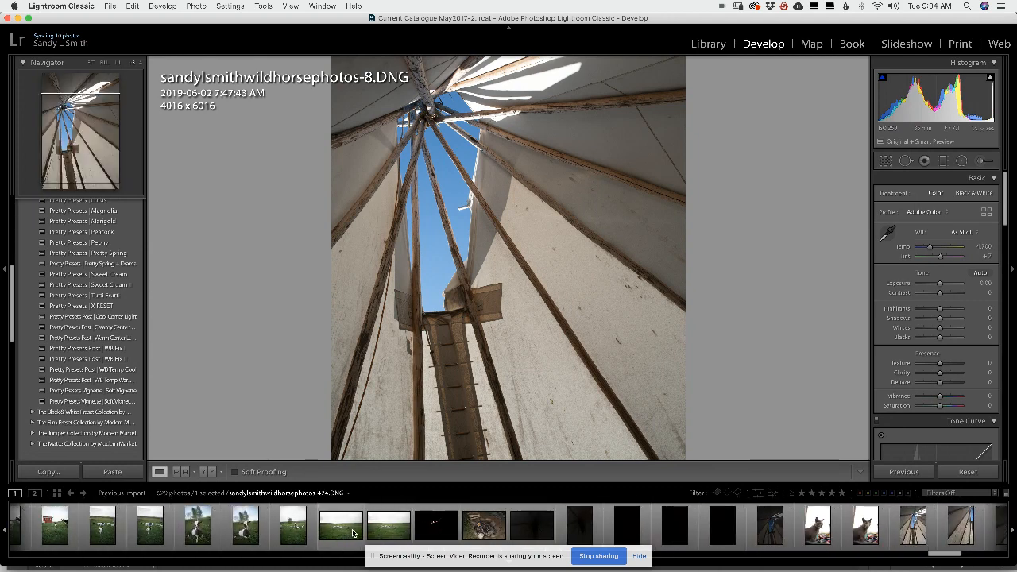
scroll(354, 533, left, 3)
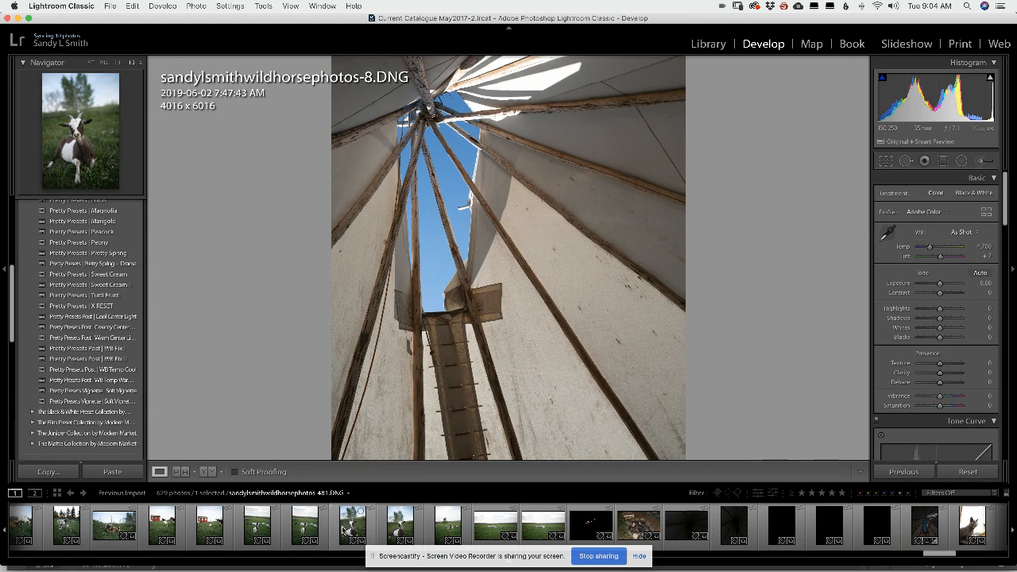
click(345, 530)
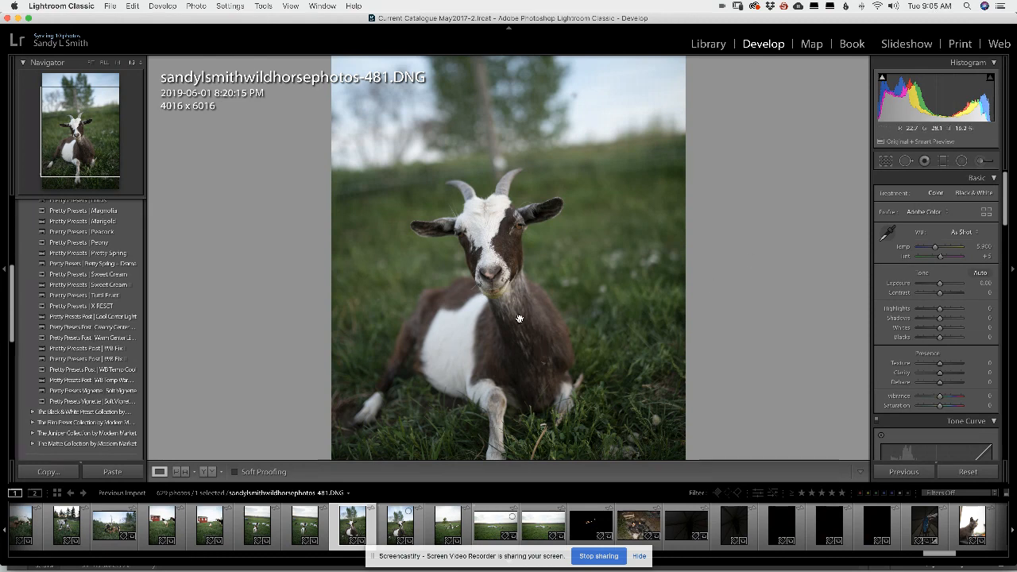
key(Right)
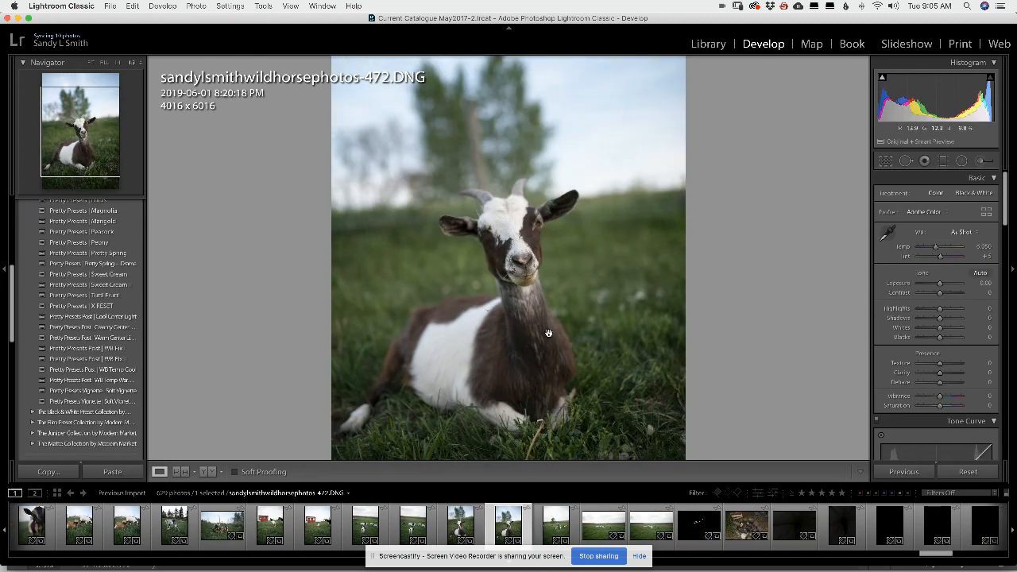
click(526, 284)
scroll(529, 293, right, 5)
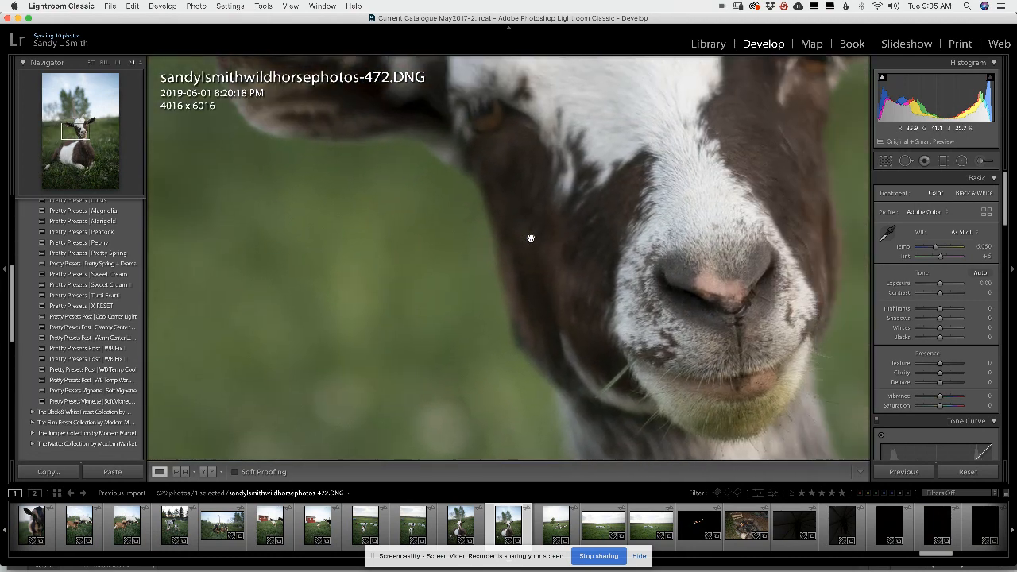
click(531, 239)
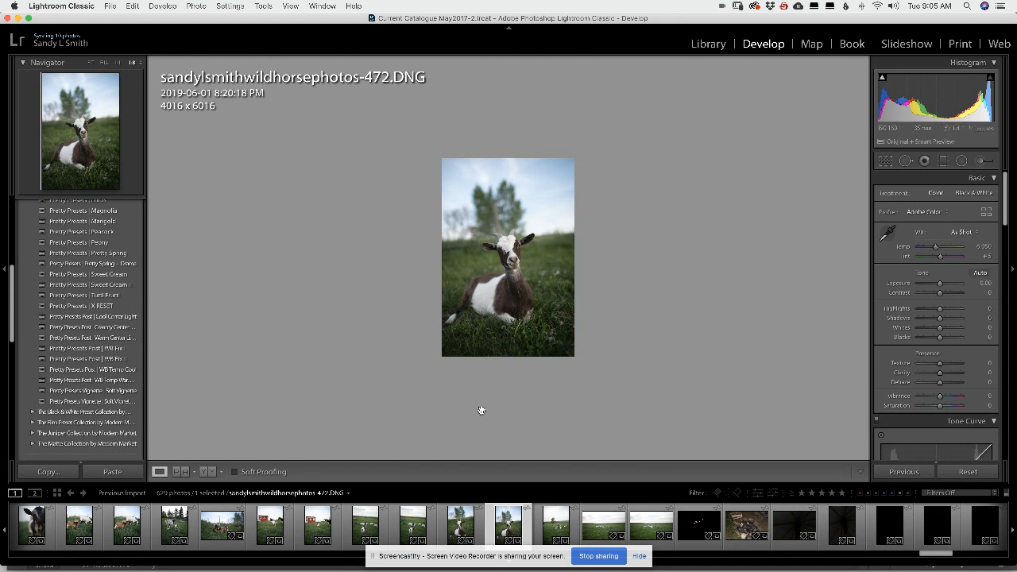
Step: Set the exposure of the goat photo ending in -481.DNG to +1.05 and its highlights to -93
key(Left)
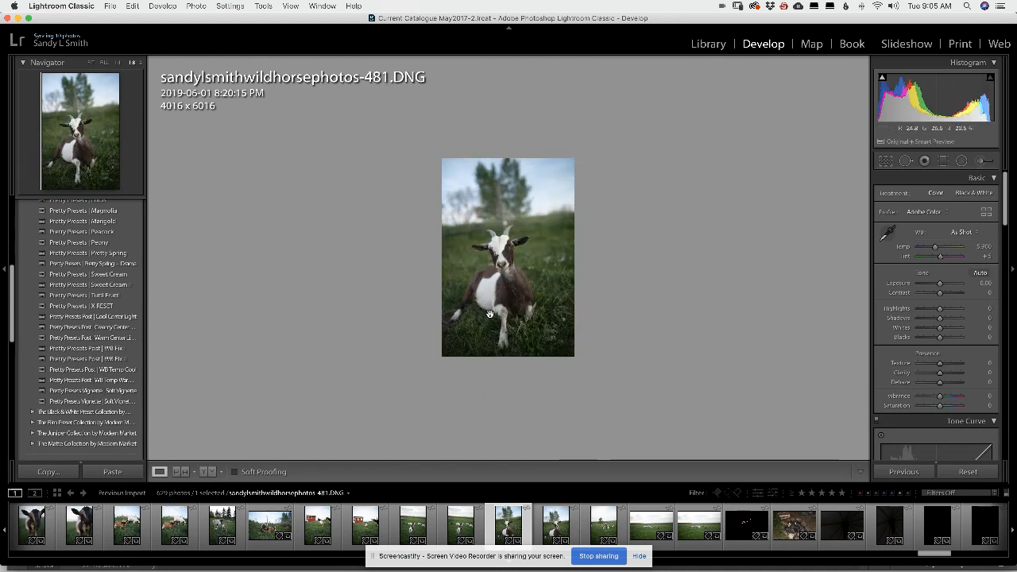
key(super+equal)
key(super+equal)
key(super+equal)
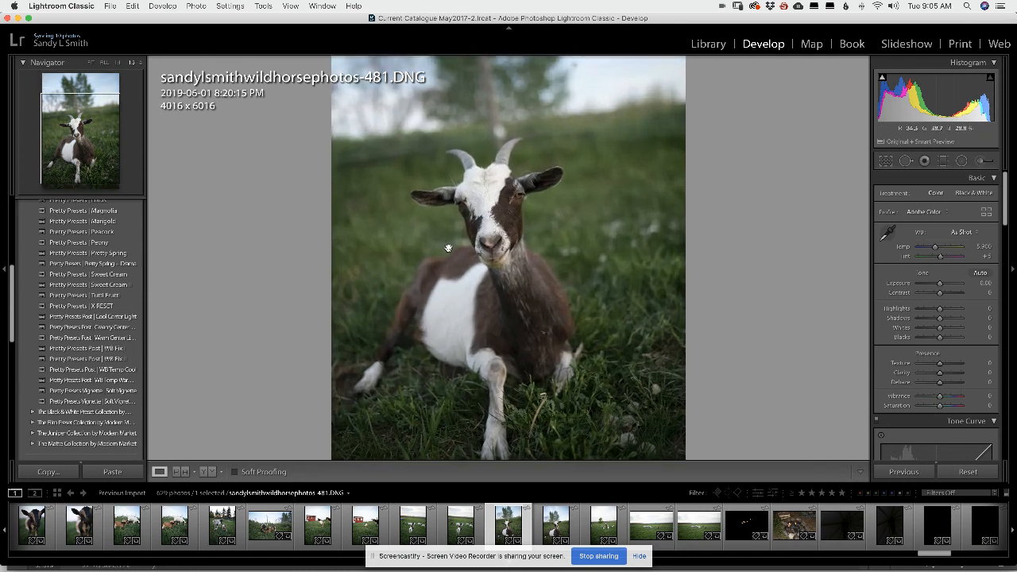
key(super+minus)
key(super+minus)
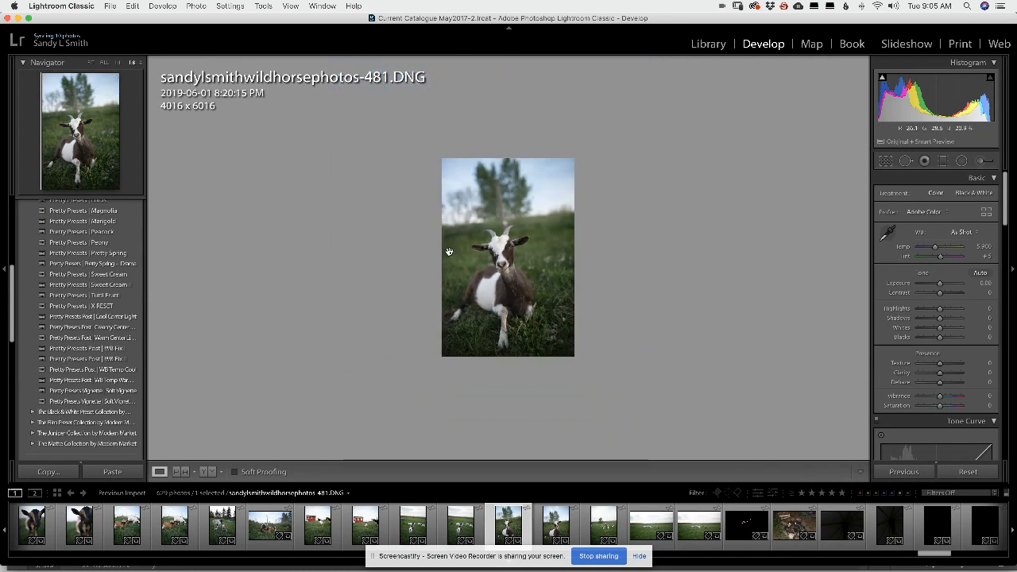
key(super+equal)
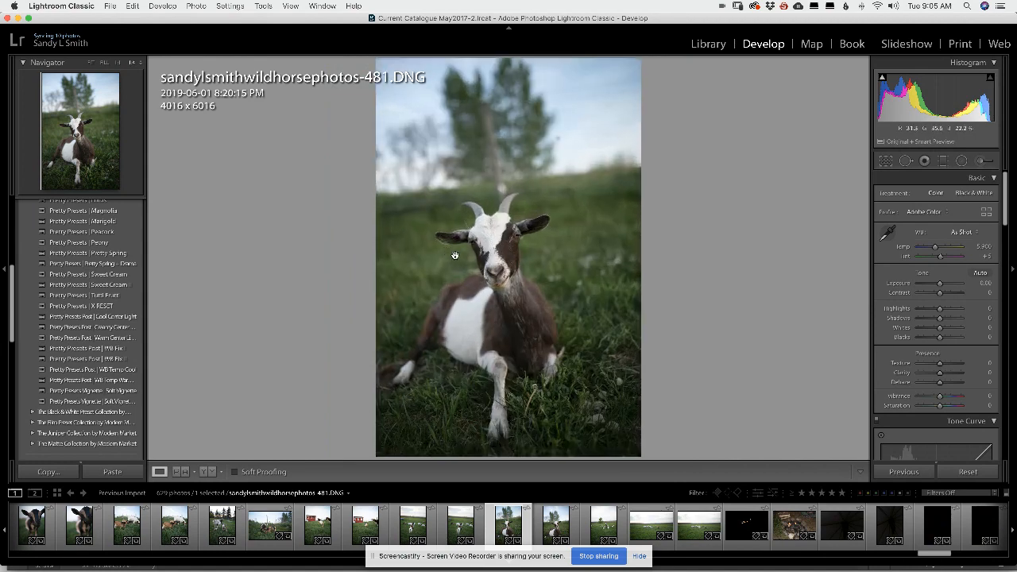
drag(941, 286, 946, 291)
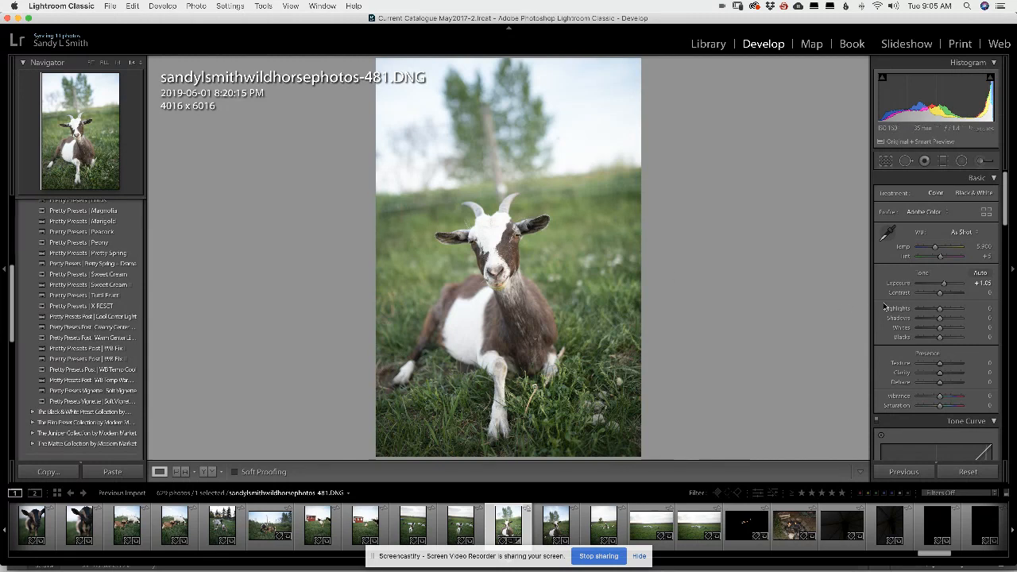
drag(941, 312, 921, 312)
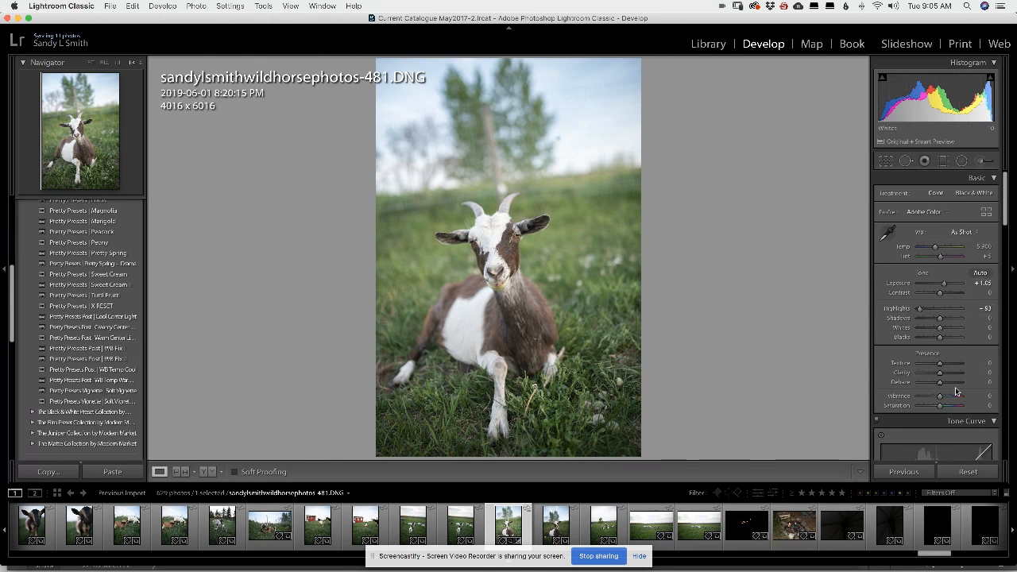
Step: Straighten the goat photo to a 4.51 degree angle, crop it to 3482 x 5216, and reposition the goat within the frame
click(886, 162)
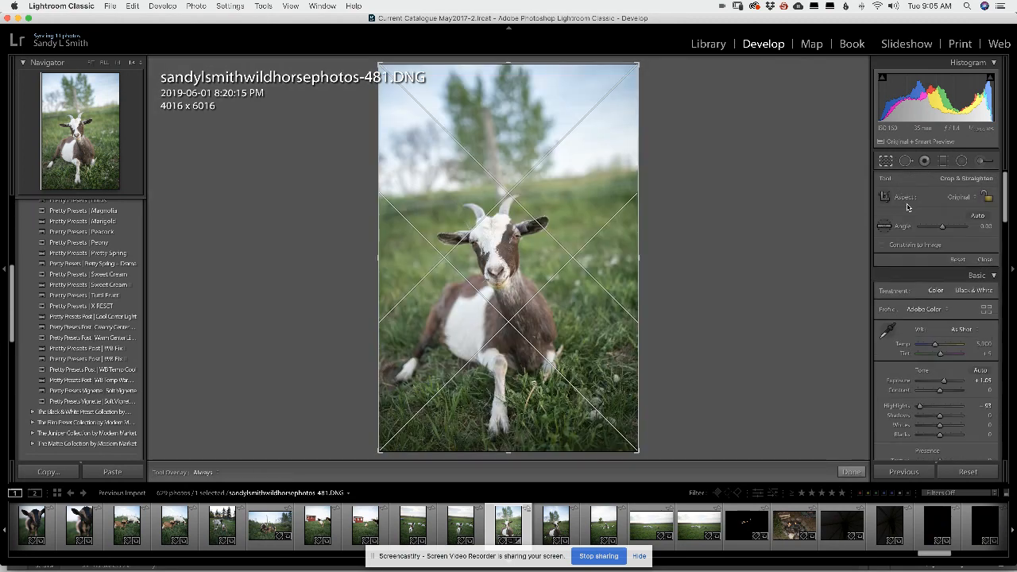
drag(944, 232, 946, 230)
drag(549, 314, 561, 302)
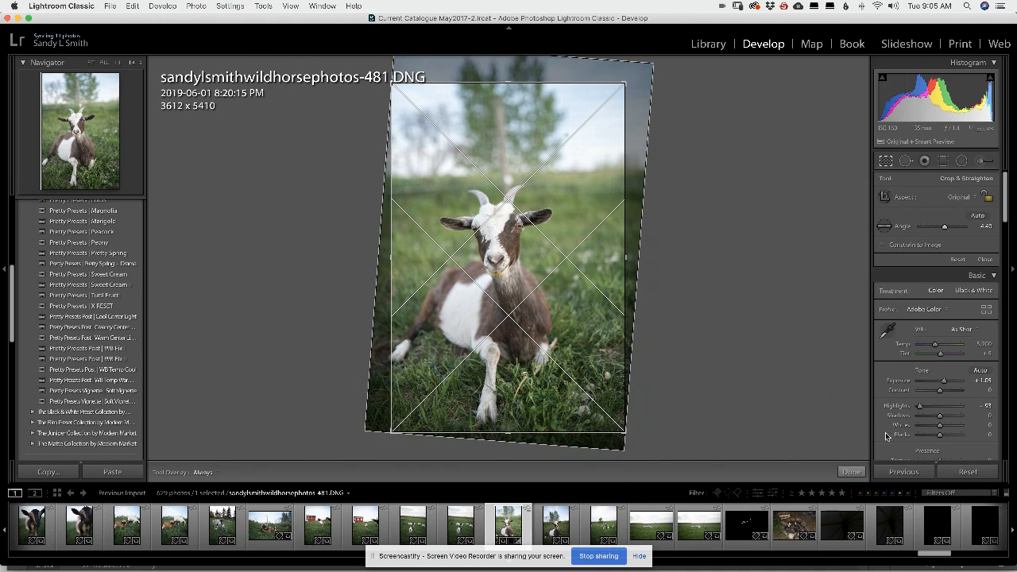
drag(945, 228, 946, 228)
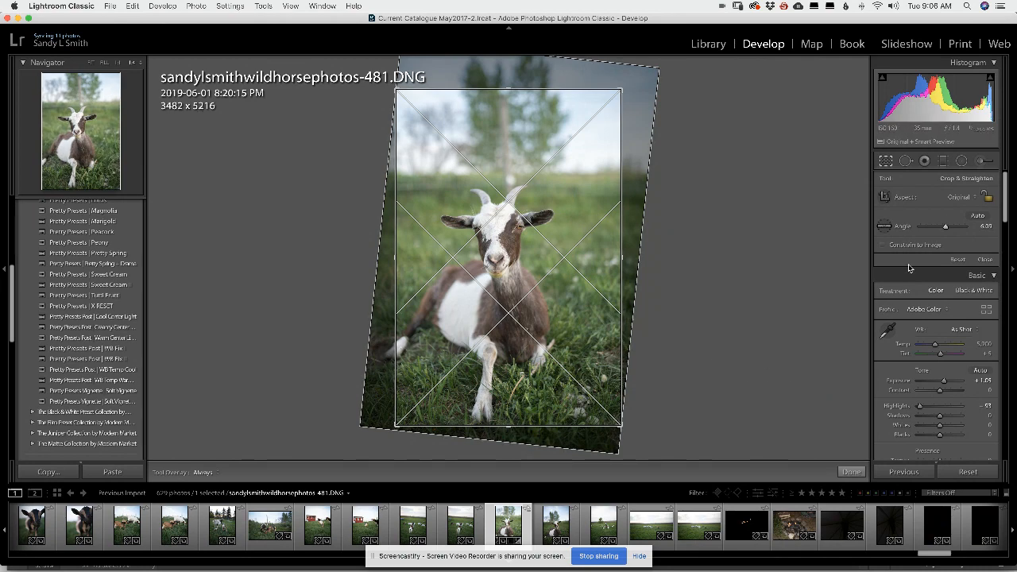
drag(946, 226, 946, 227)
drag(560, 329, 572, 324)
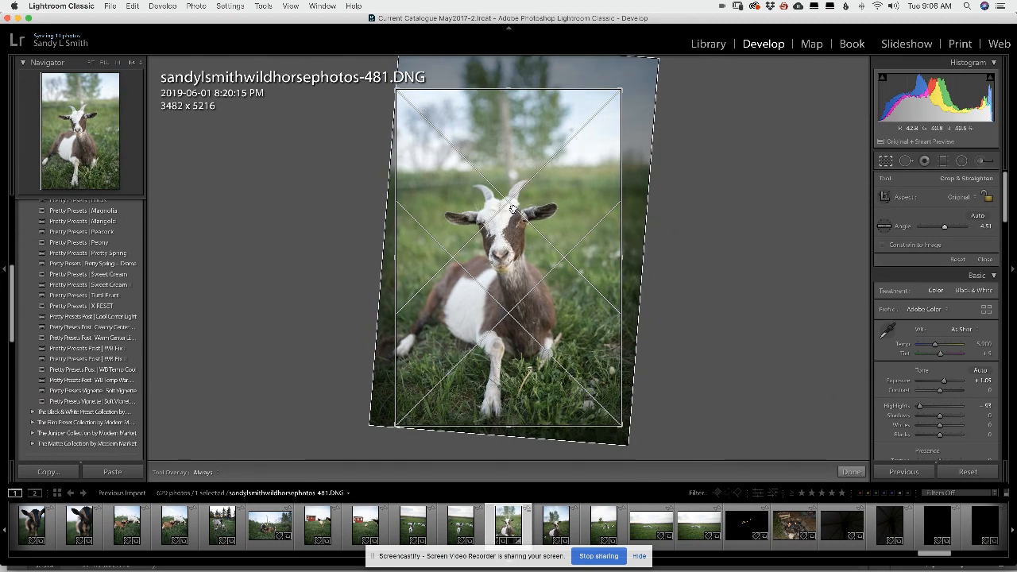
drag(519, 214, 506, 153)
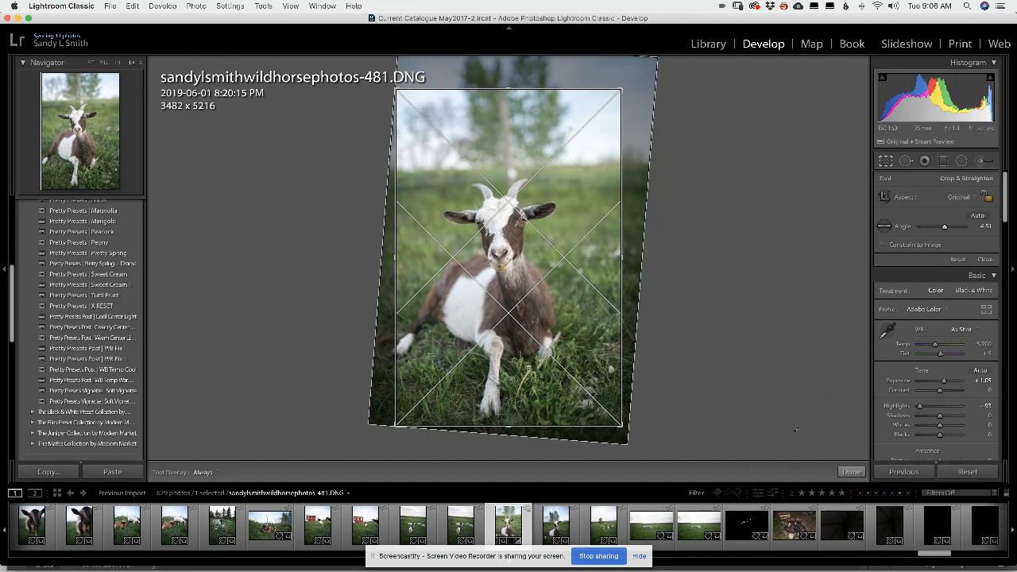
click(851, 473)
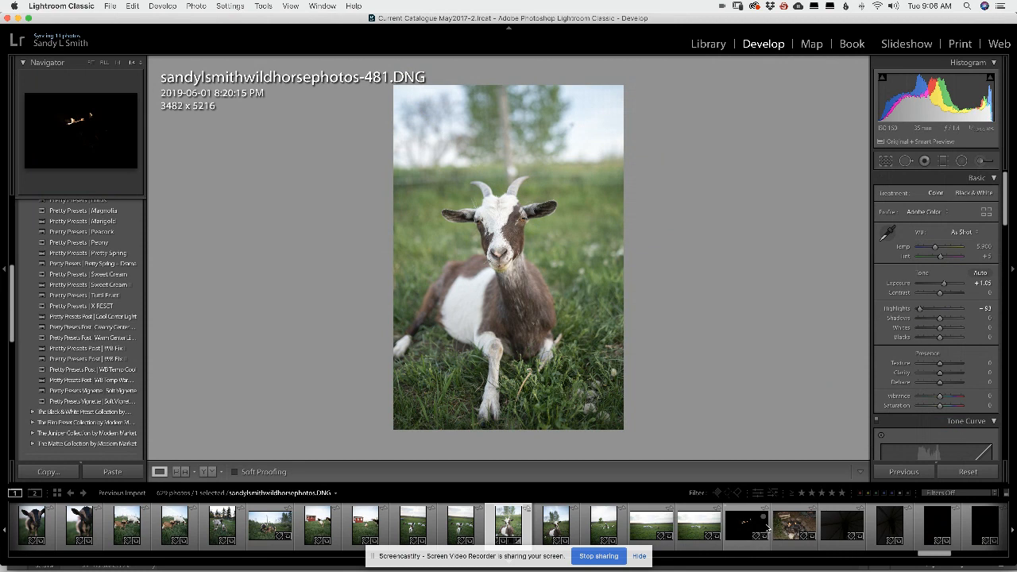
Step: Set the goat photo's shadows to +59
drag(941, 321, 952, 322)
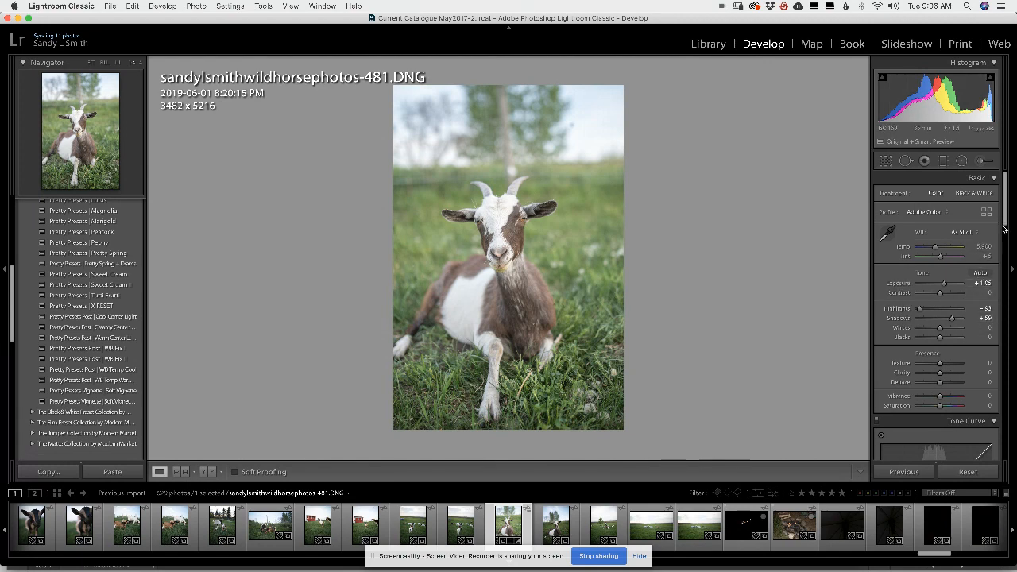
Step: Sharpen the goat photo with amount 54 and detail 34, and set luminance noise reduction to 8, previewing the goat's eye
drag(1006, 222, 1011, 329)
click(937, 272)
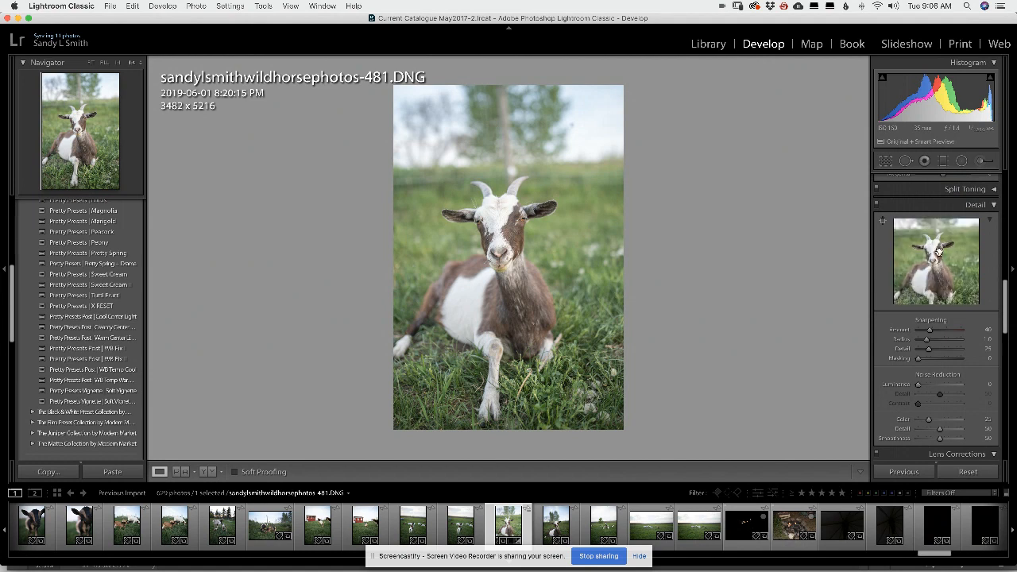
click(944, 251)
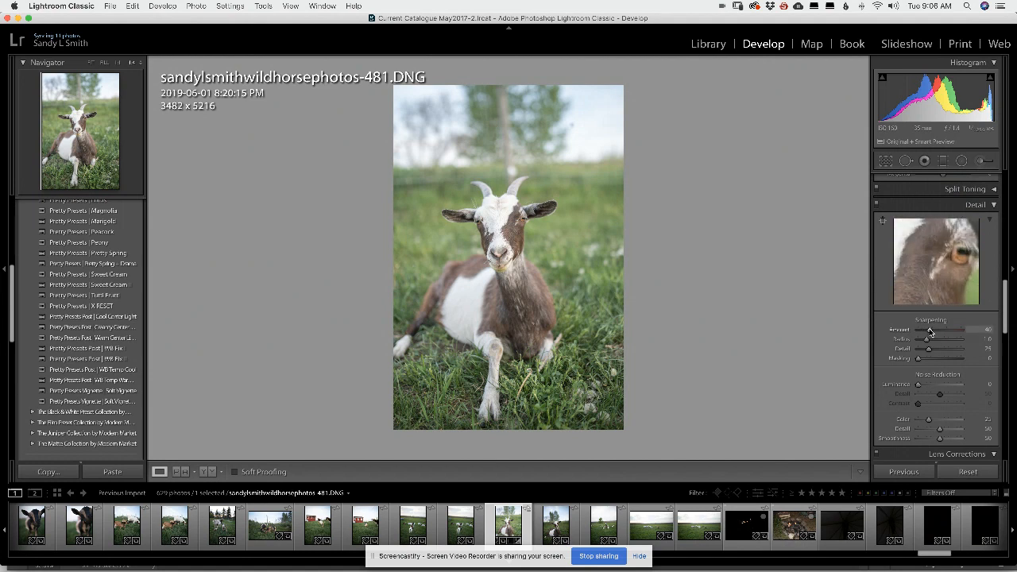
drag(929, 333, 933, 349)
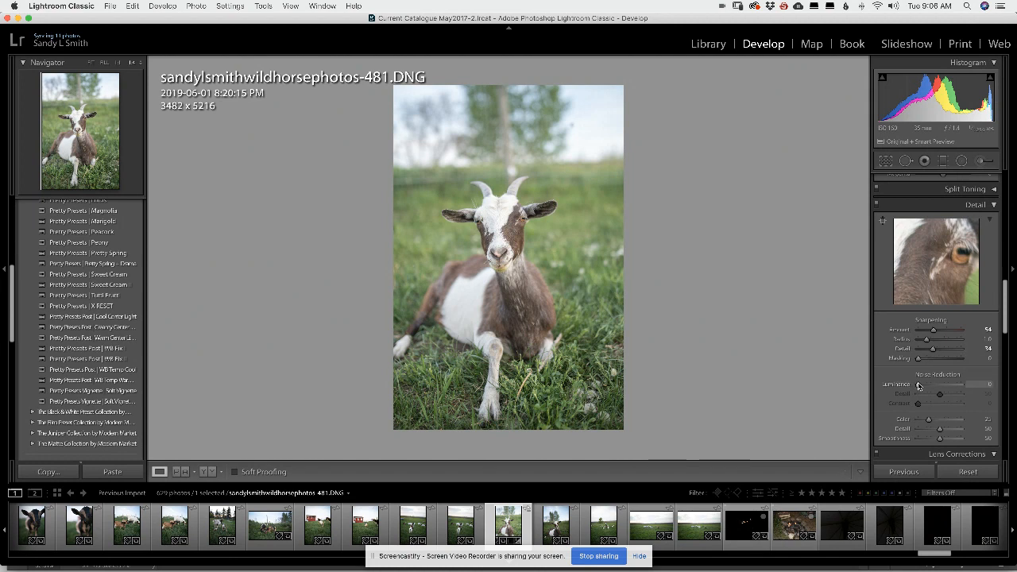
drag(918, 387, 921, 388)
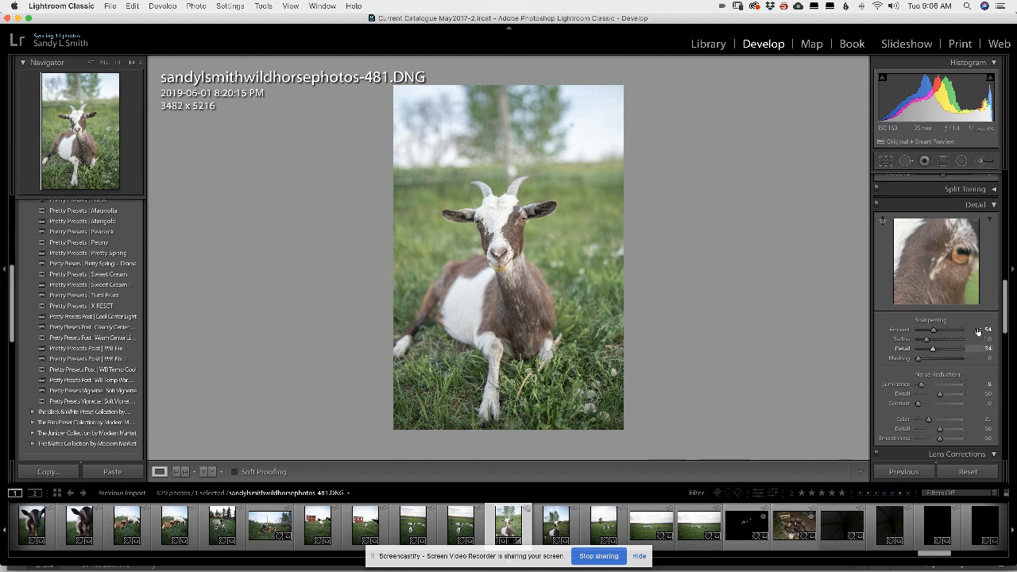
Step: Heal the stray grass stem beside the goat's outstretched front leg with the Spot Removal tool
scroll(1006, 318, up, 10)
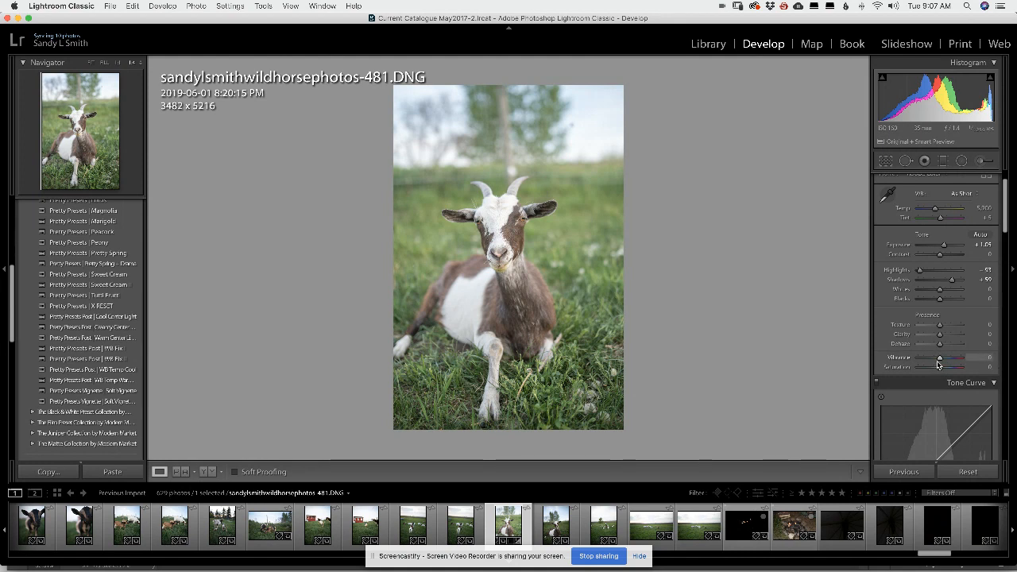
click(906, 160)
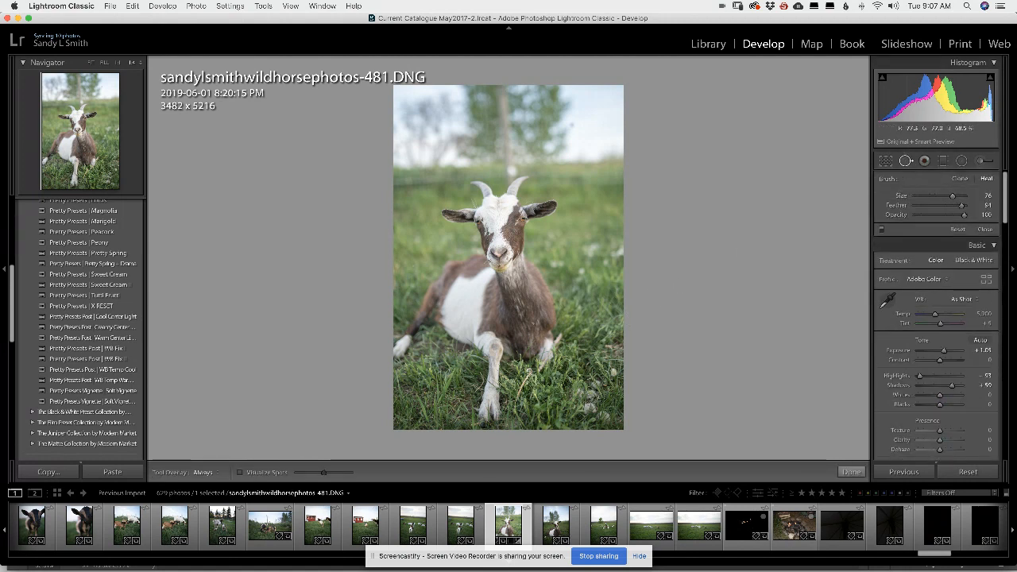
scroll(528, 375, up, 2)
drag(527, 379, 520, 409)
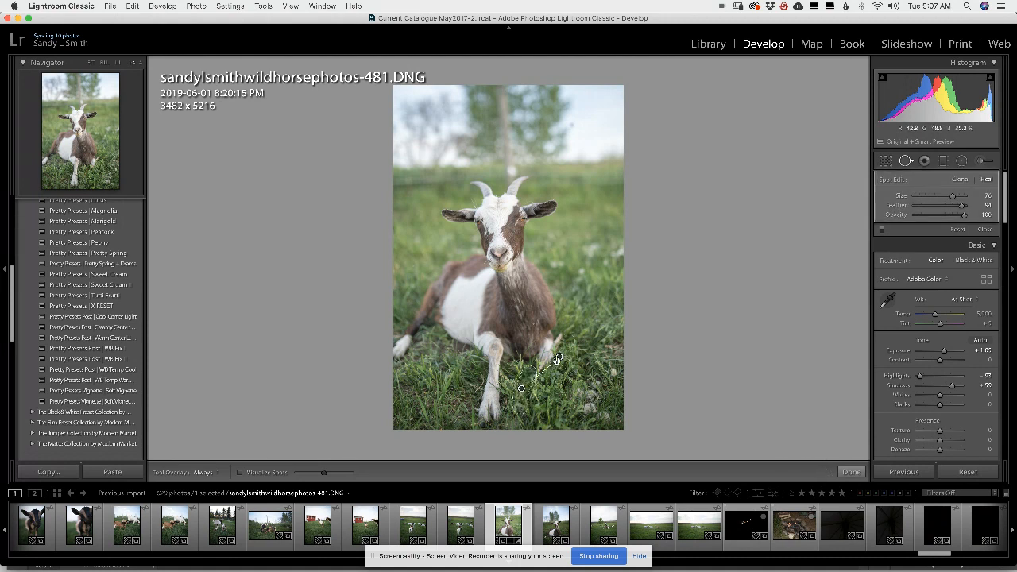
click(852, 472)
mouse_move(755, 569)
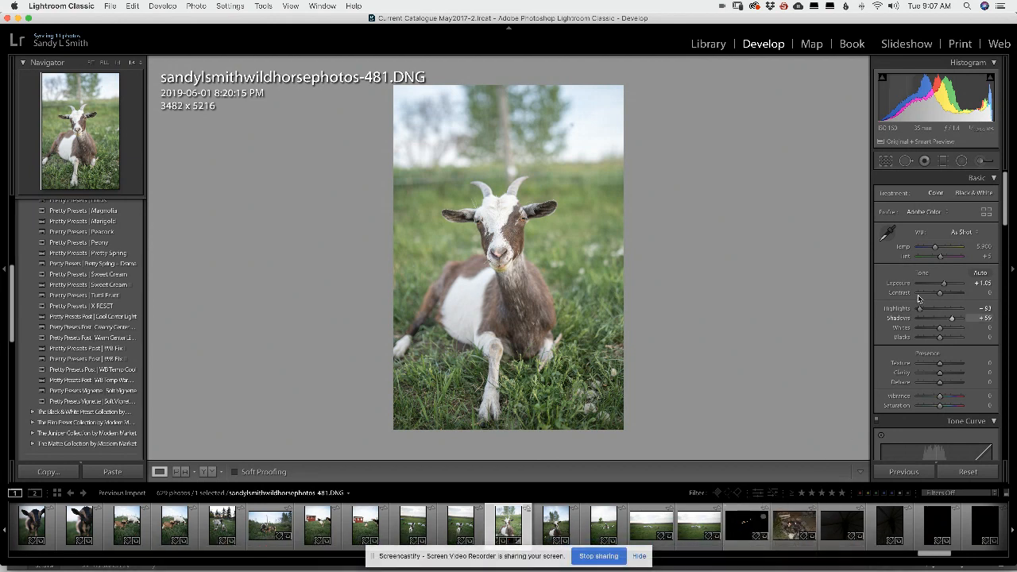
click(961, 160)
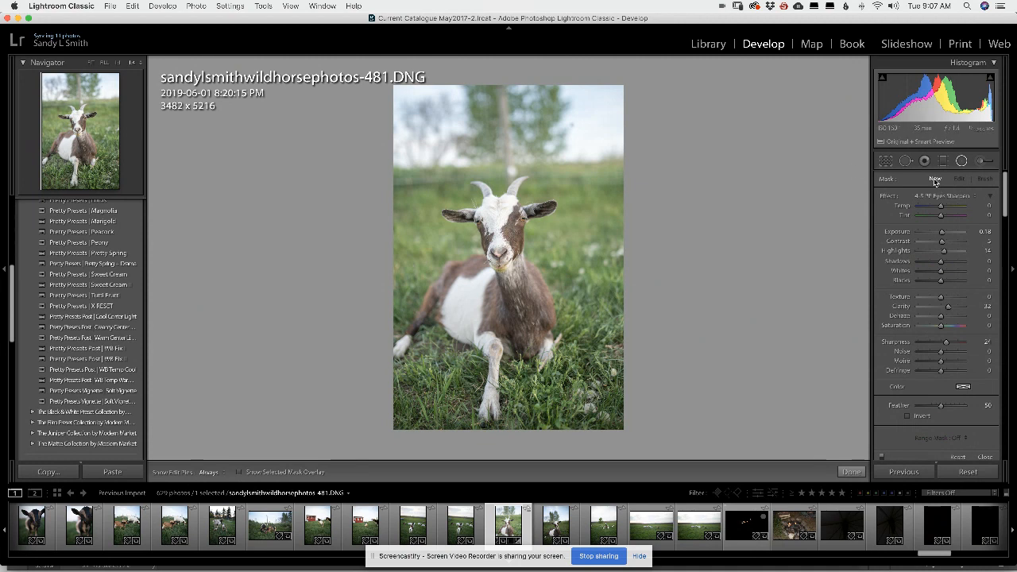
scroll(1006, 206, down, 3)
click(850, 471)
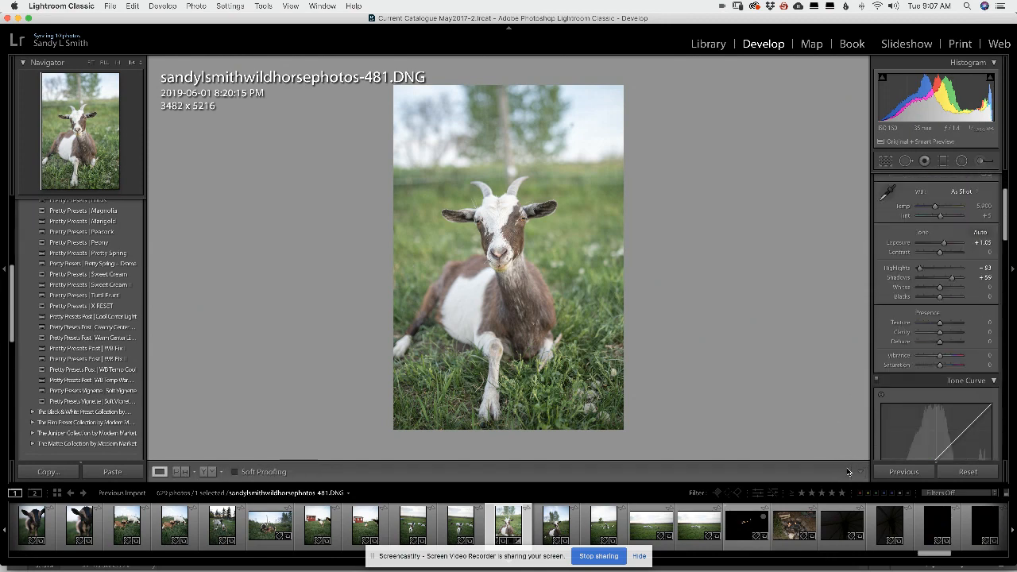
Step: Check the sharpening on the goat's face and eye close up, and enable lens profile corrections for the photo
scroll(938, 358, down, 2)
drag(1007, 241, 1012, 323)
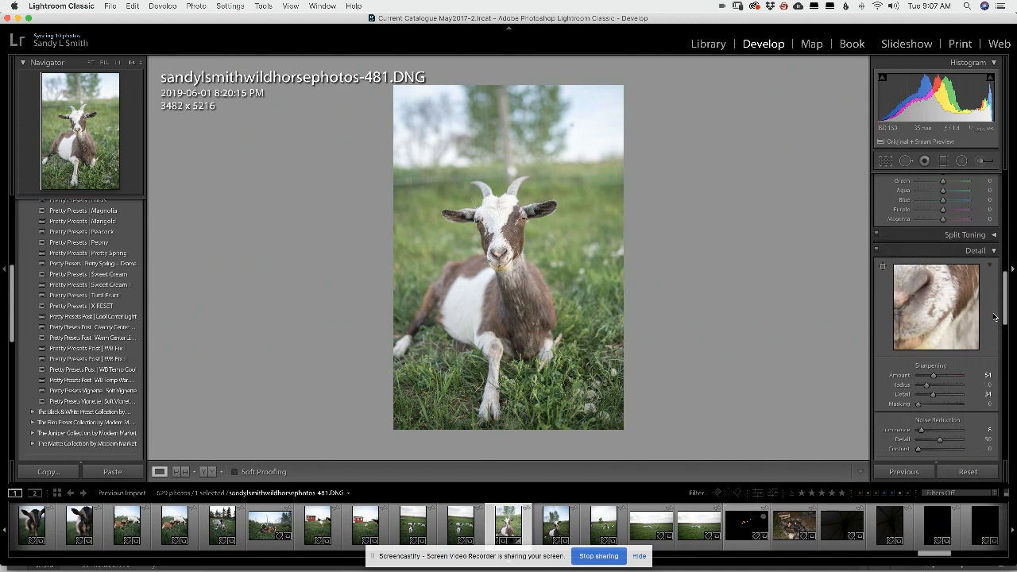
click(930, 313)
click(943, 297)
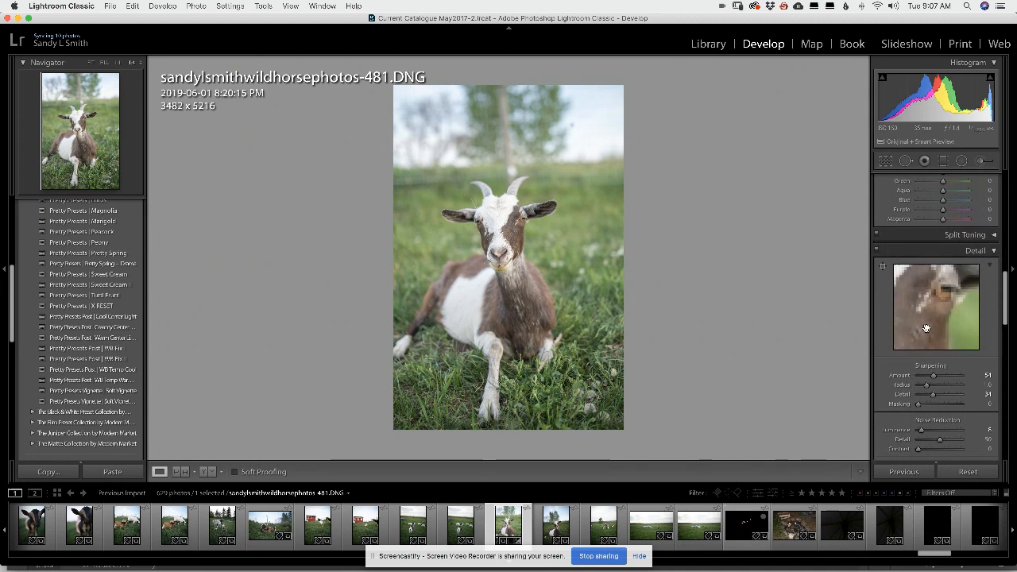
drag(1007, 316, 1008, 362)
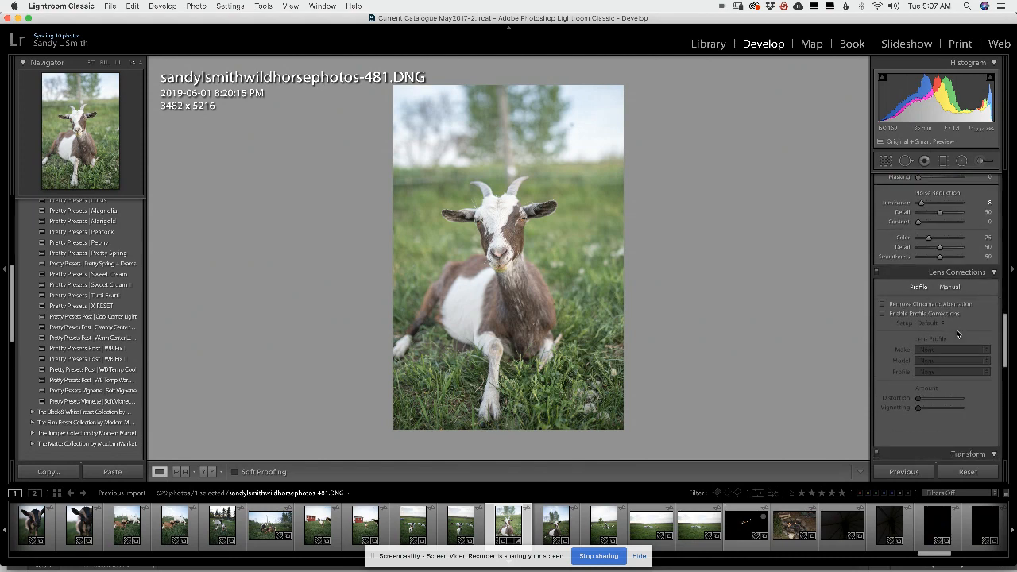
click(882, 314)
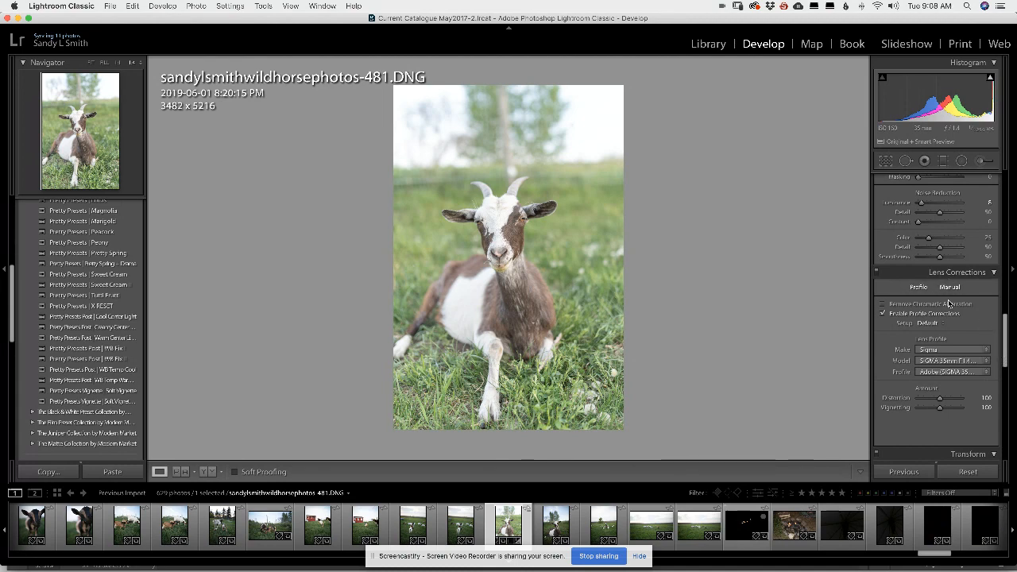
Step: View the close-up shots of the dark goat, including the one ending in -476.DNG, and return to the photo ending in -481.DNG
drag(1008, 348, 1015, 417)
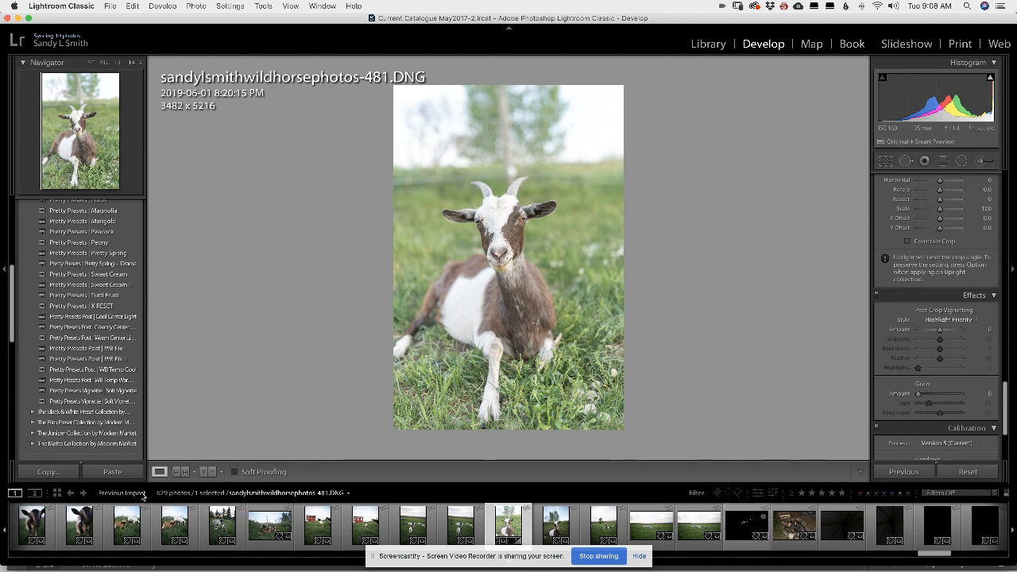
click(82, 531)
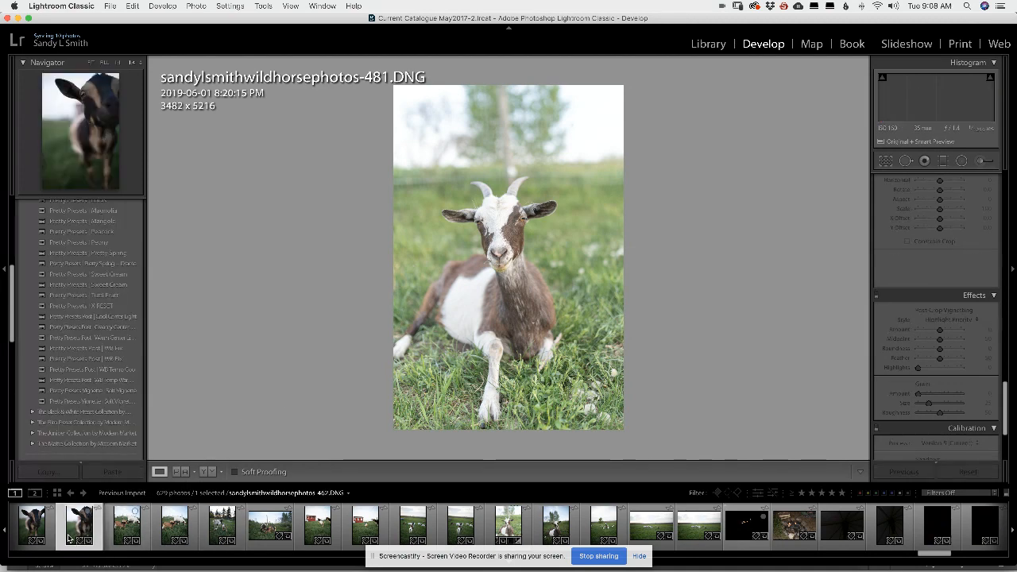
click(27, 527)
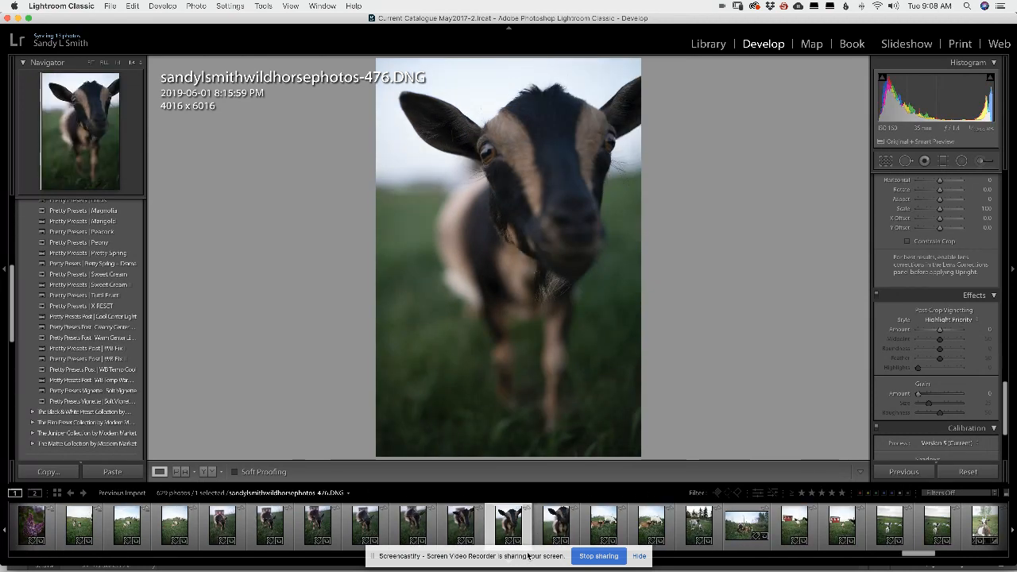
scroll(656, 525, down, 5)
scroll(672, 526, down, 3)
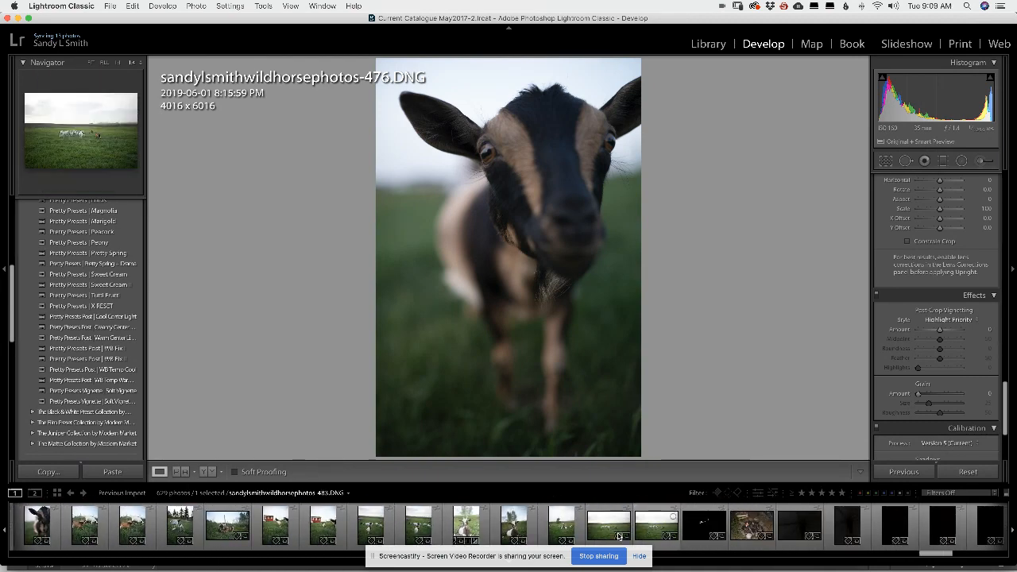
click(459, 528)
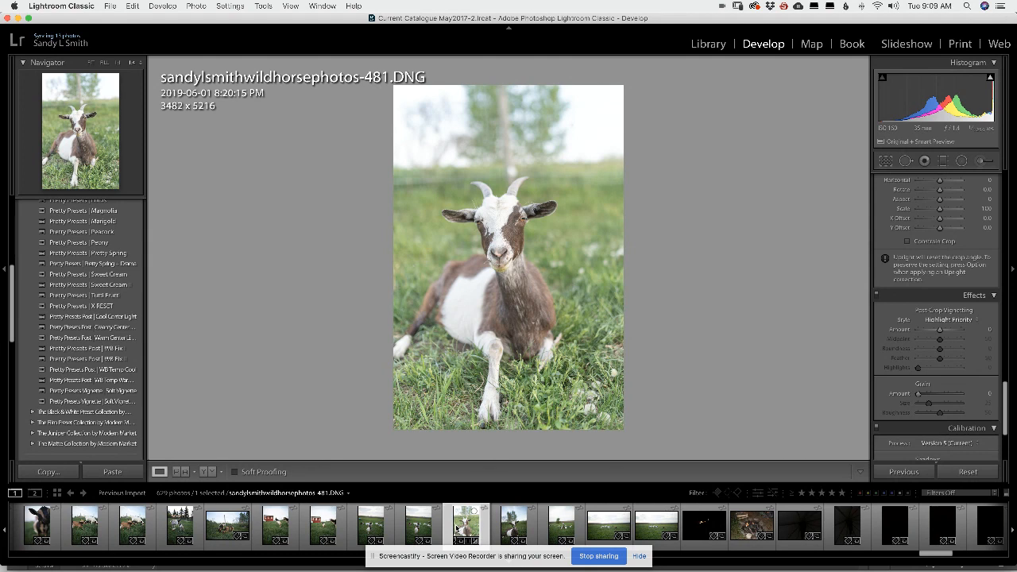